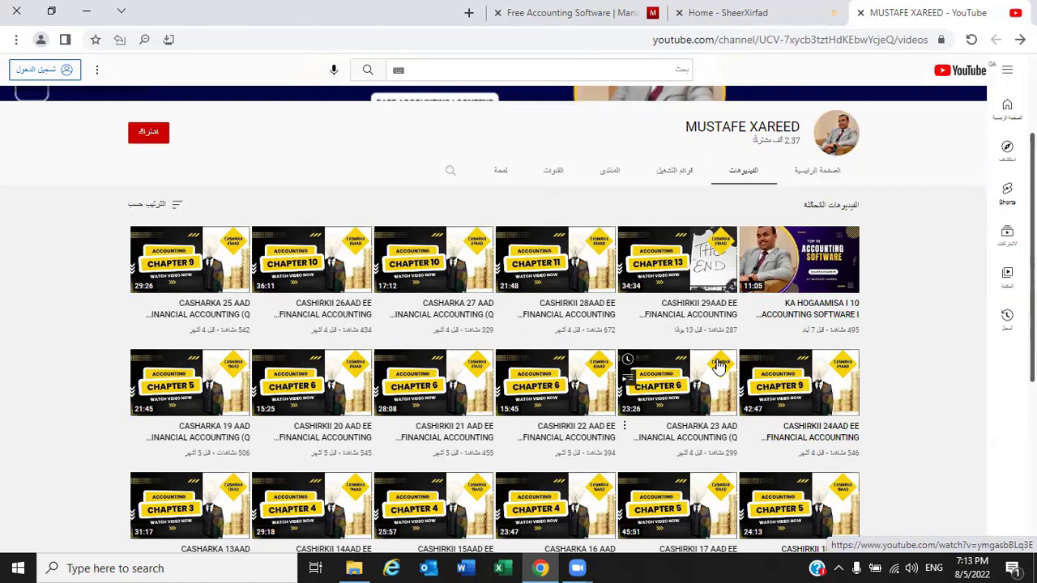
# Switch to the Home - SheerXirfad tab and select the site name in its web address
pyautogui.click(735, 12)
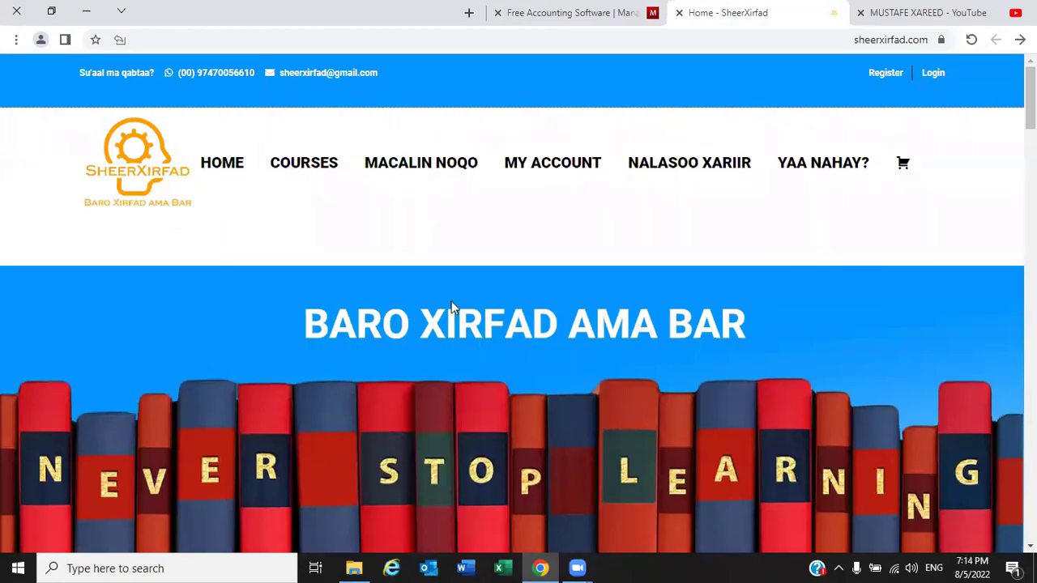
pyautogui.scroll(-1, 451, 300)
pyautogui.scroll(1, 451, 301)
pyautogui.doubleClick(883, 41)
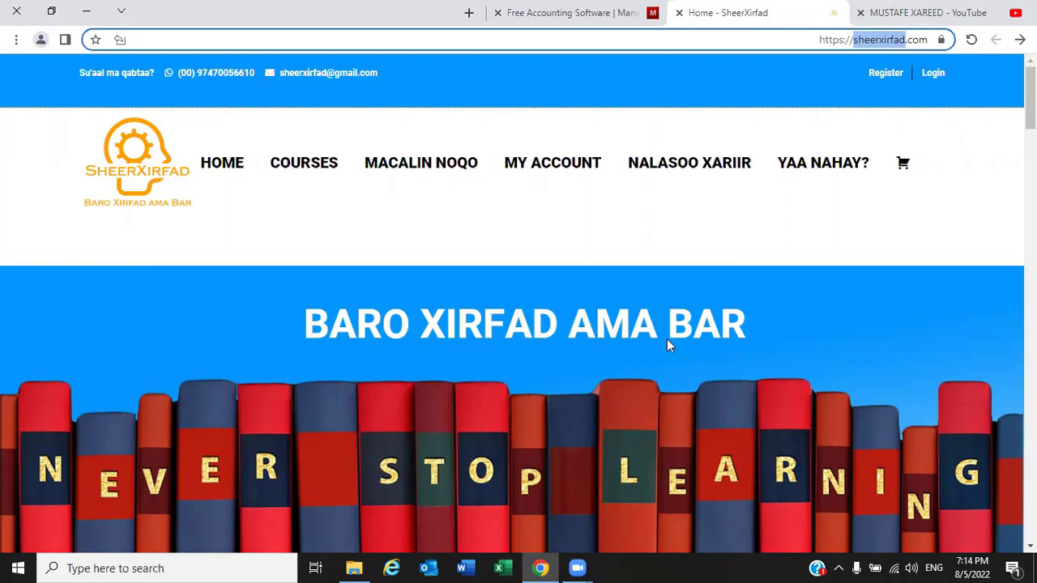
# Scroll past the courses and student testimonial to the social media links in the footer
pyautogui.scroll(-2, 683, 329)
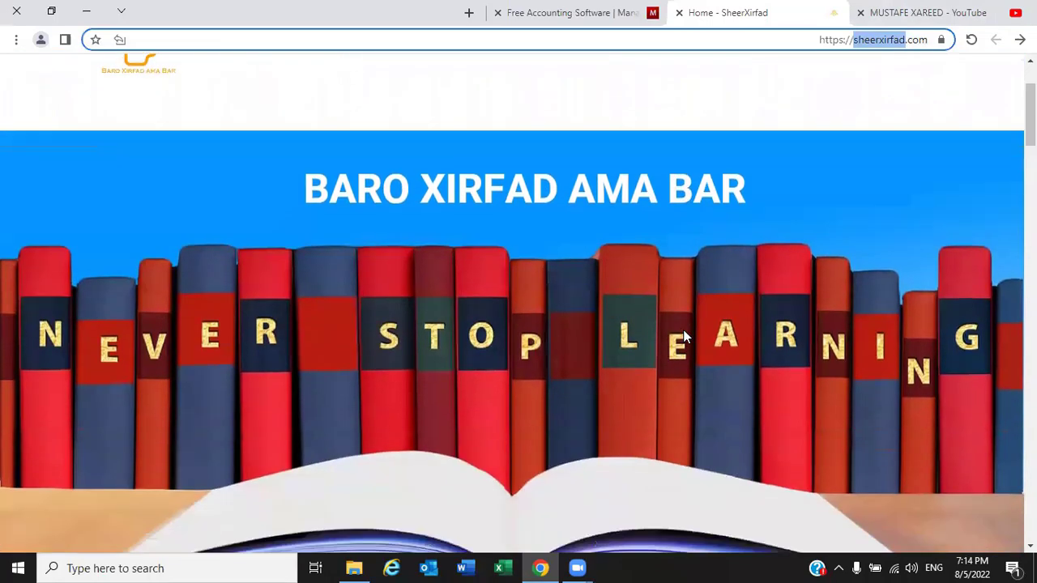
pyautogui.scroll(2, 682, 330)
pyautogui.scroll(-5, 683, 329)
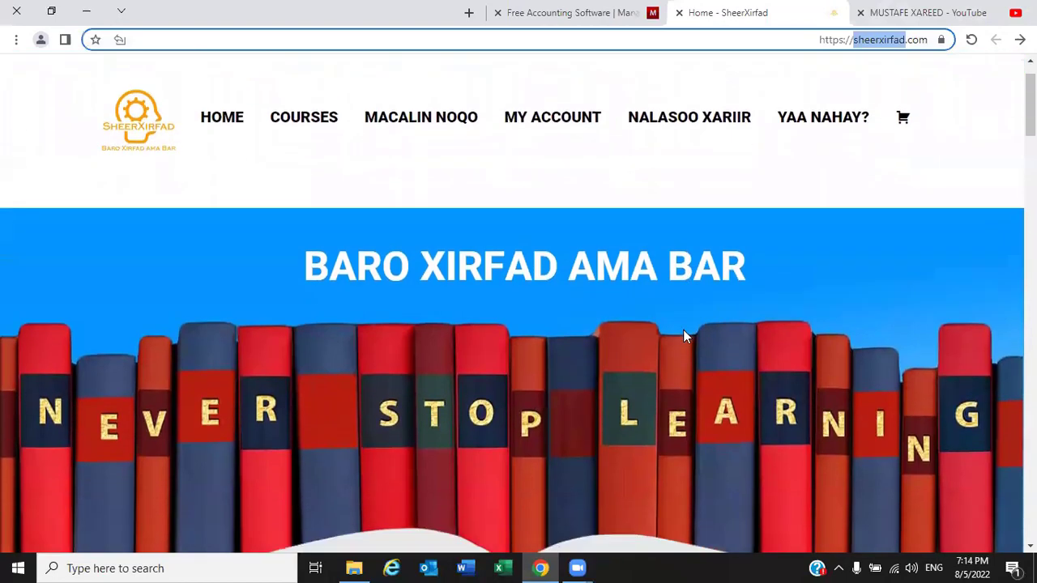
pyautogui.scroll(-6, 685, 336)
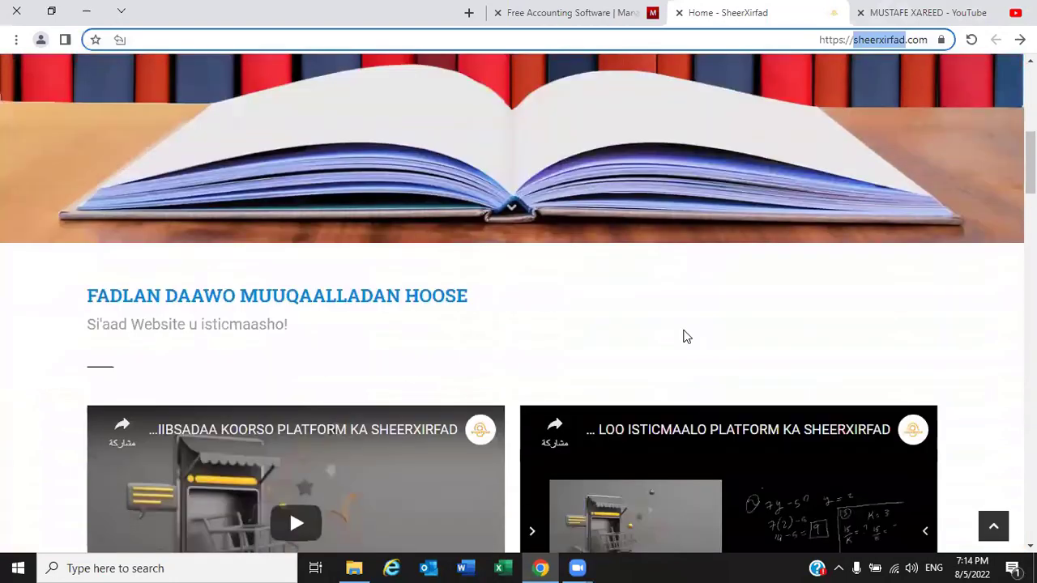
pyautogui.scroll(-2, 685, 336)
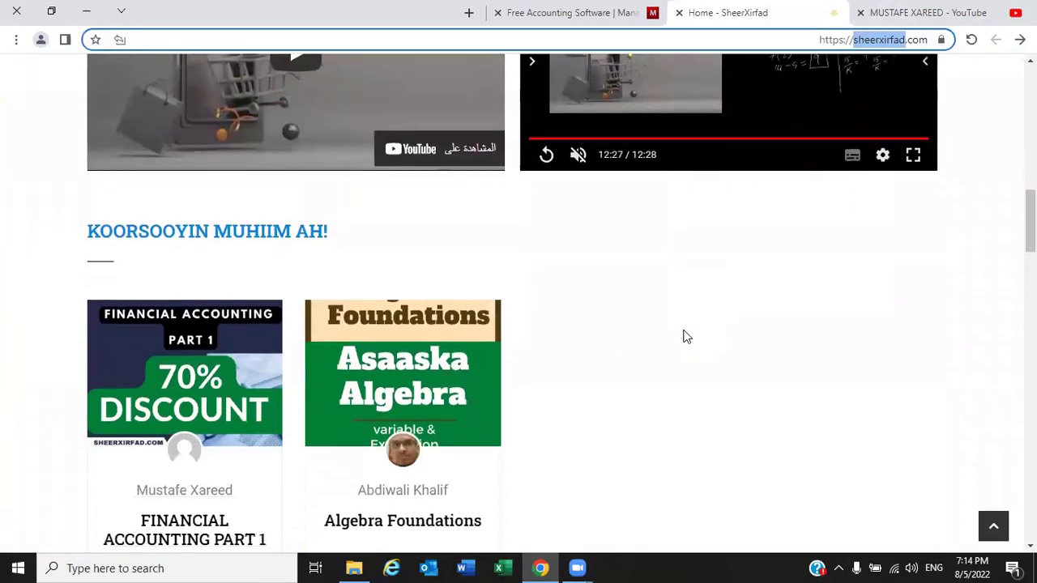
pyautogui.scroll(-3, 683, 336)
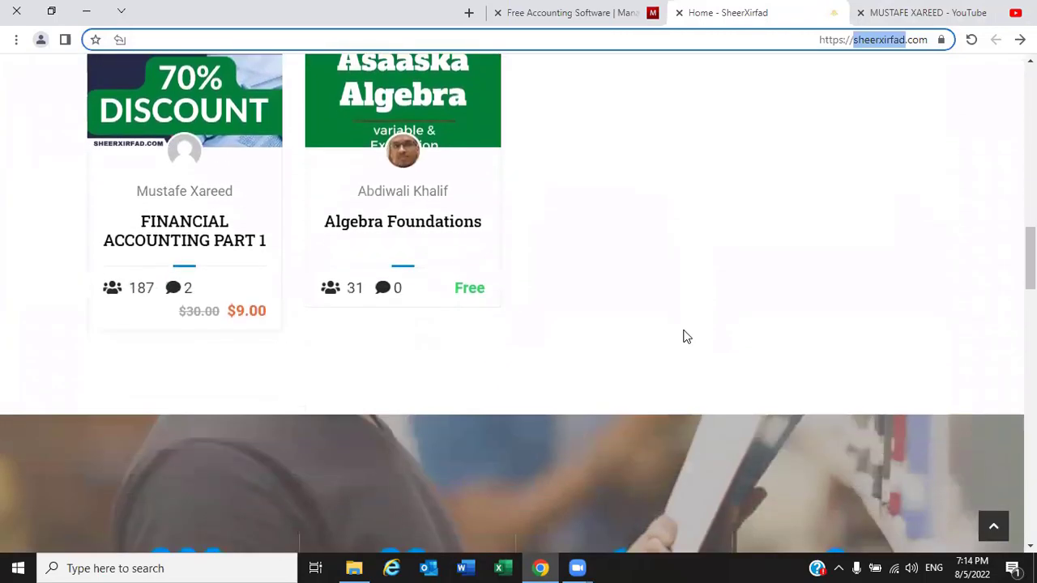
pyautogui.scroll(-3, 683, 336)
pyautogui.scroll(-5, 683, 336)
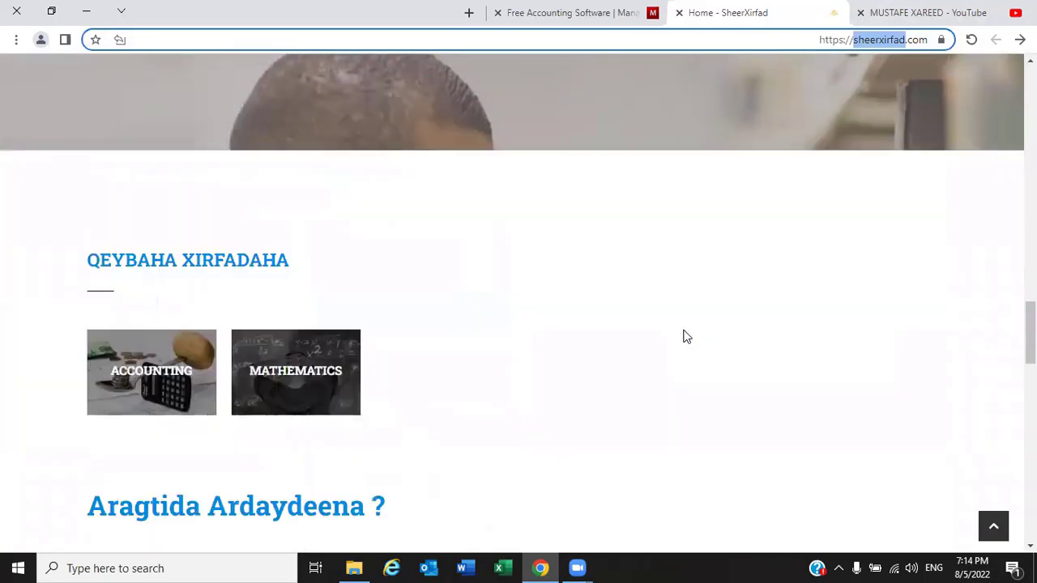
pyautogui.scroll(-7, 683, 337)
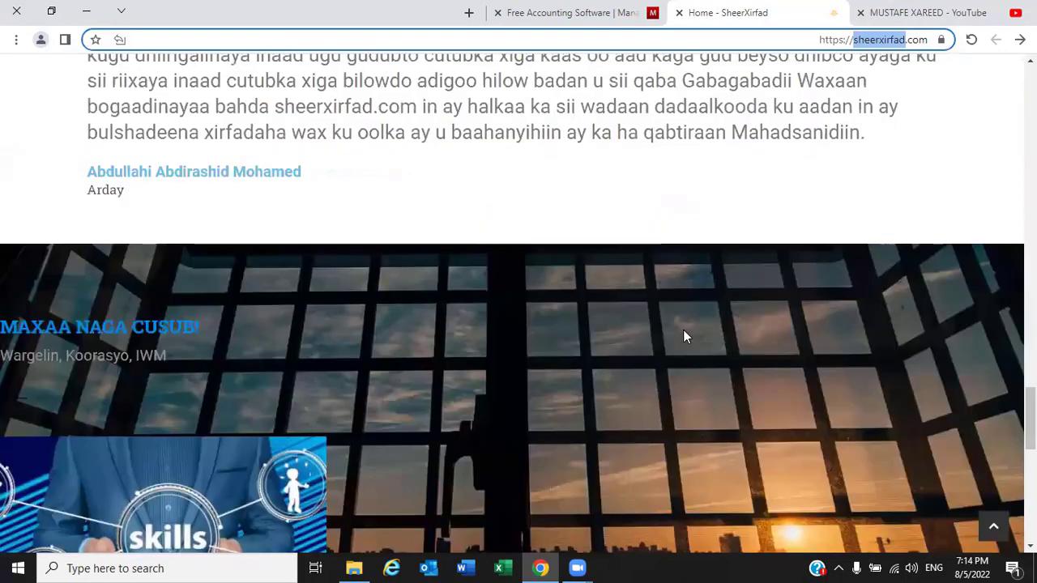
pyautogui.scroll(-3, 683, 331)
pyautogui.scroll(-1, 683, 330)
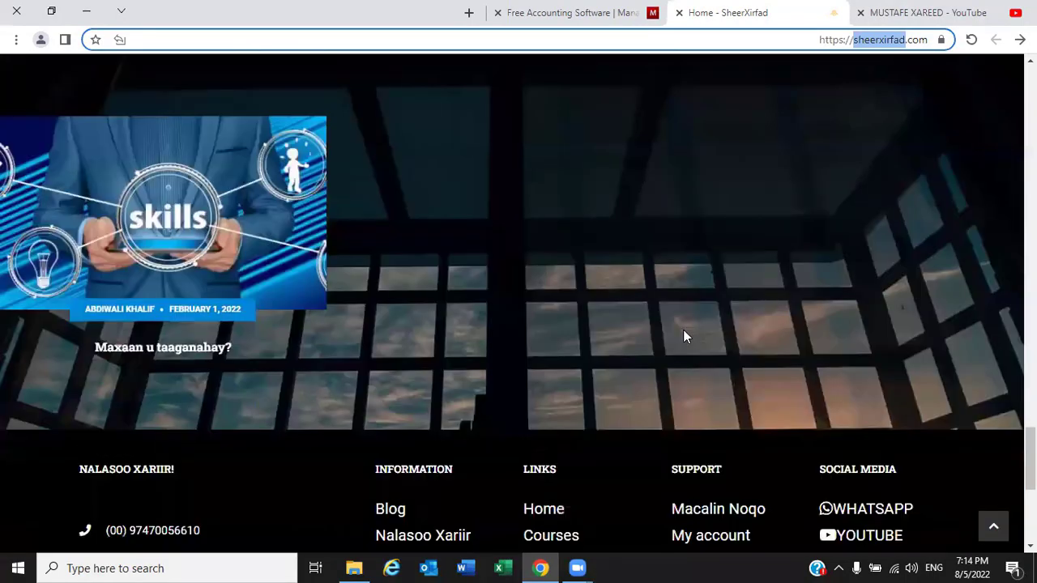
pyautogui.scroll(3, 682, 331)
pyautogui.scroll(20, 683, 332)
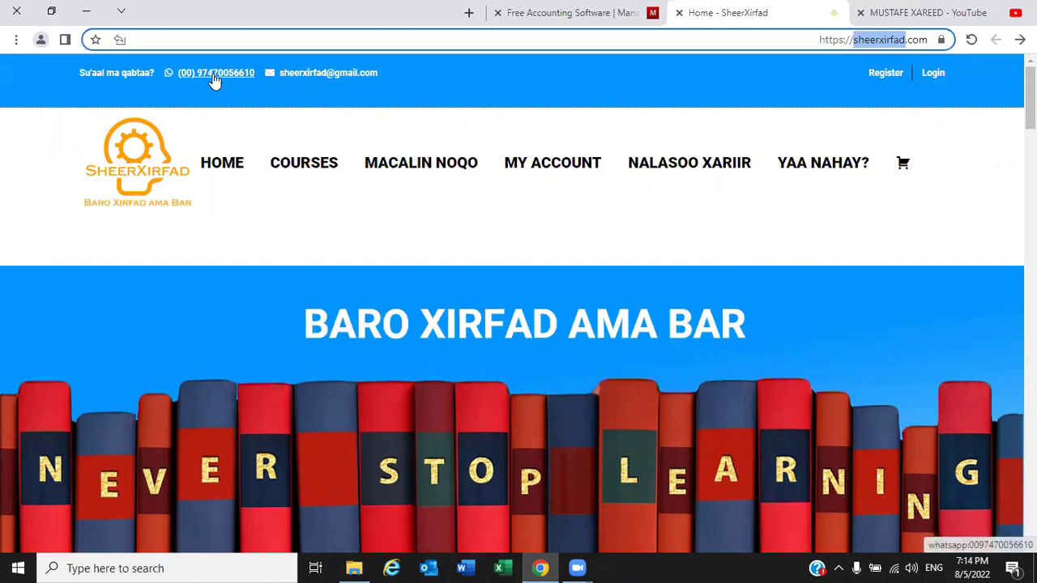
pyautogui.scroll(-15, 528, 309)
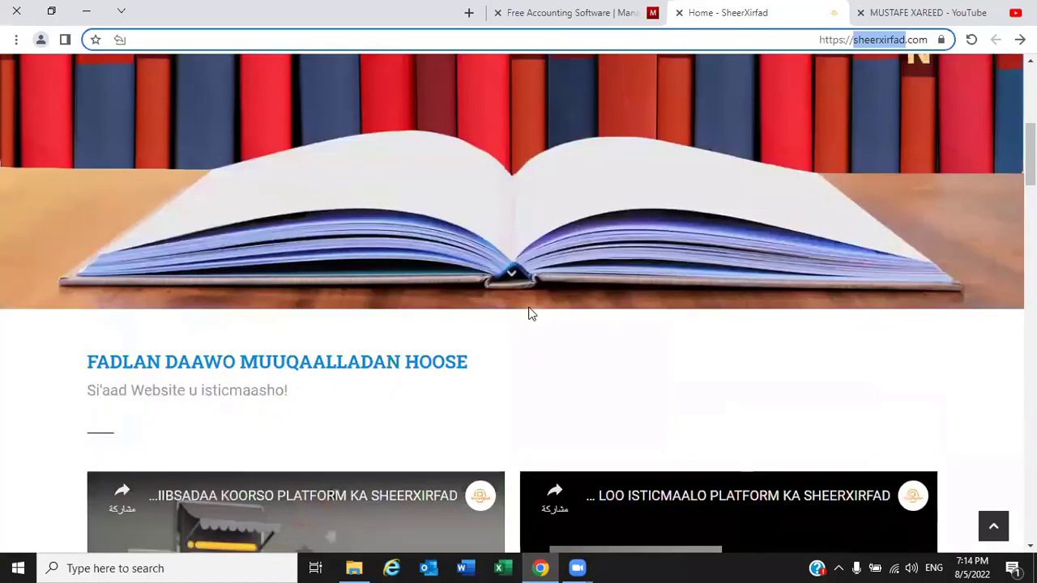
pyautogui.scroll(-15, 528, 314)
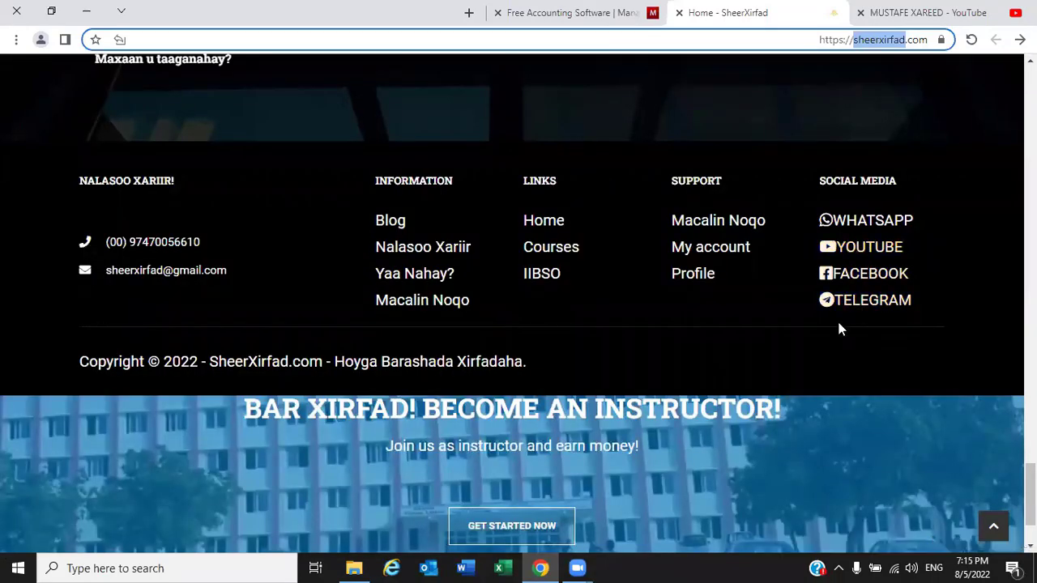
pyautogui.click(584, 21)
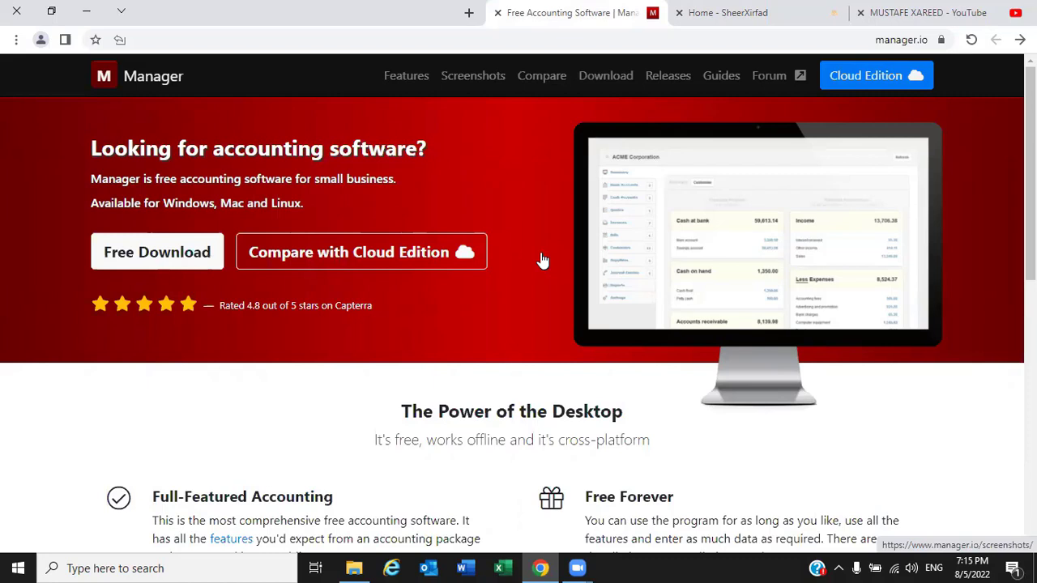
pyautogui.doubleClick(885, 42)
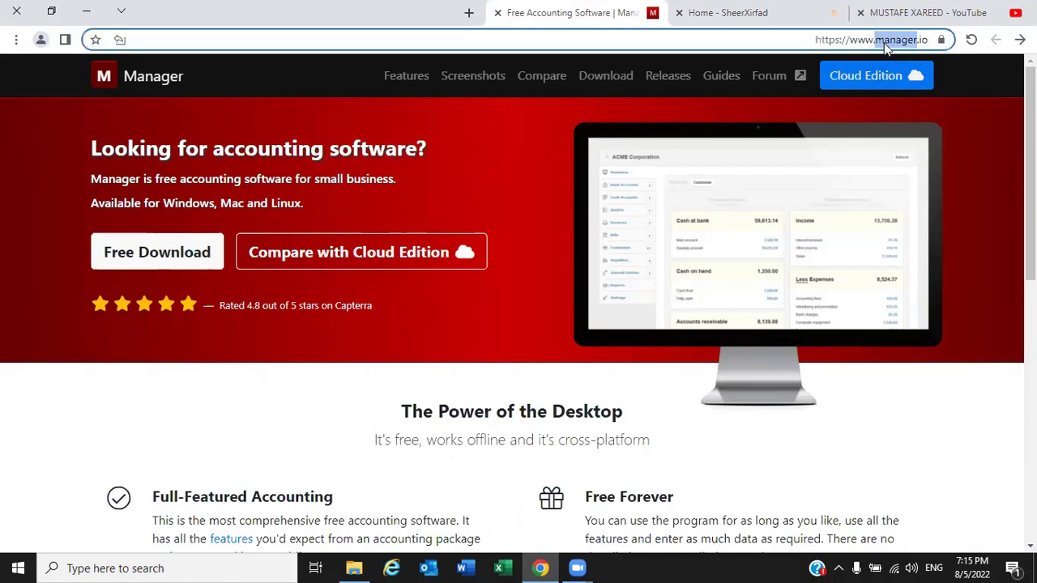
pyautogui.doubleClick(860, 40)
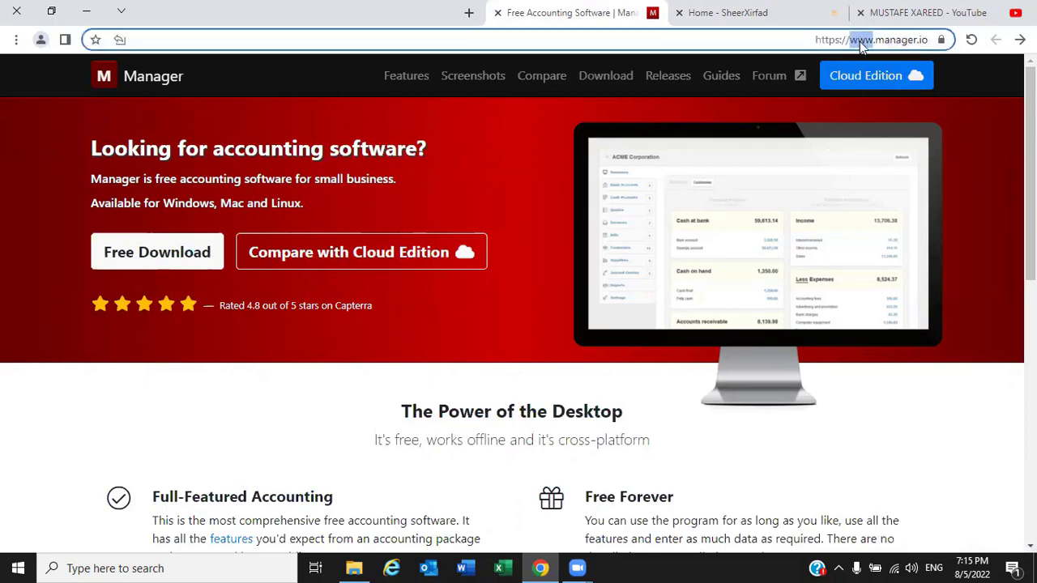
pyautogui.click(884, 39)
pyautogui.scroll(-1, 801, 176)
pyautogui.scroll(1, 801, 175)
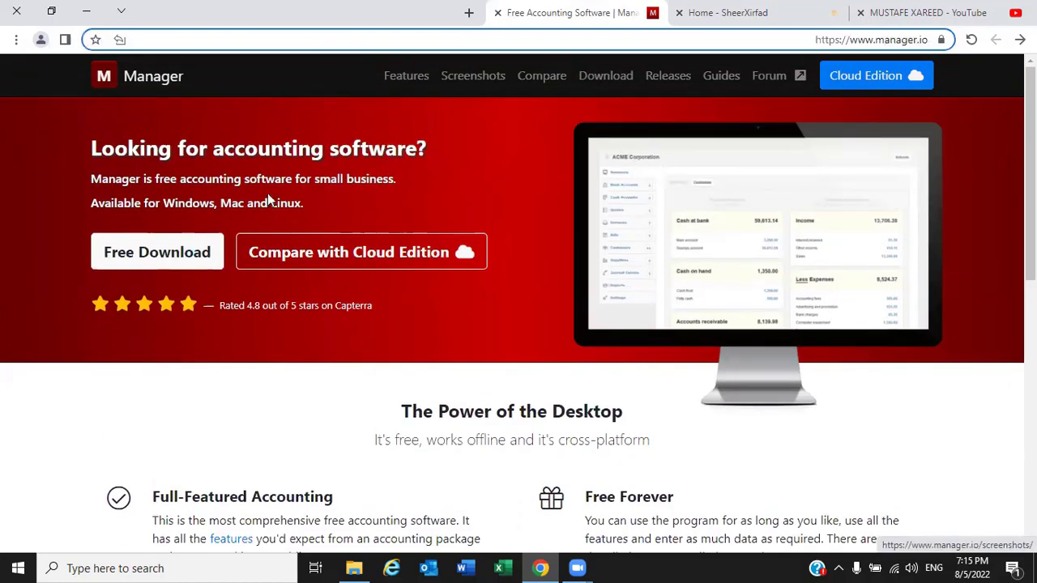
pyautogui.scroll(-2, 427, 288)
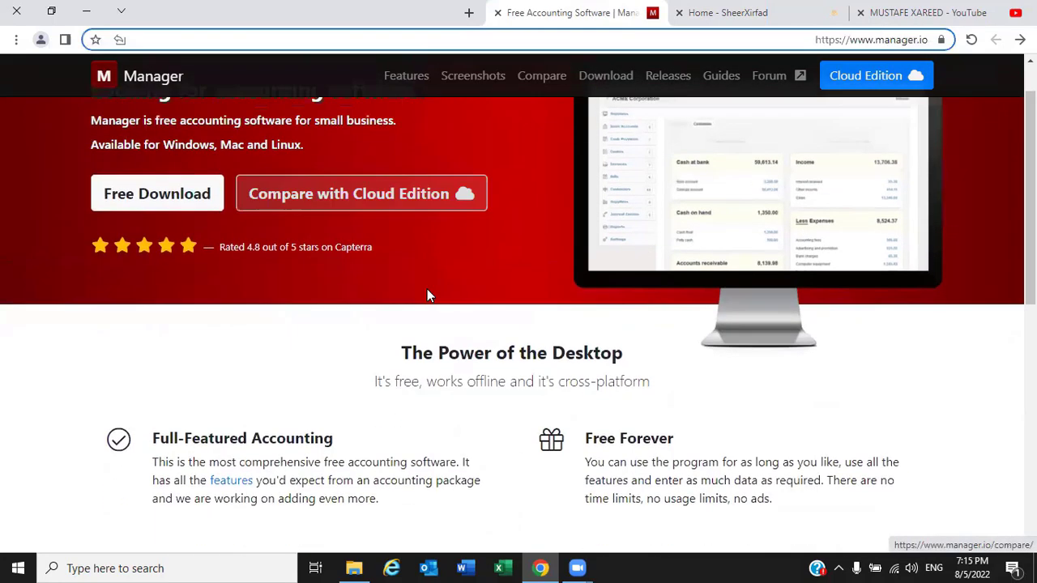
pyautogui.scroll(2, 612, 324)
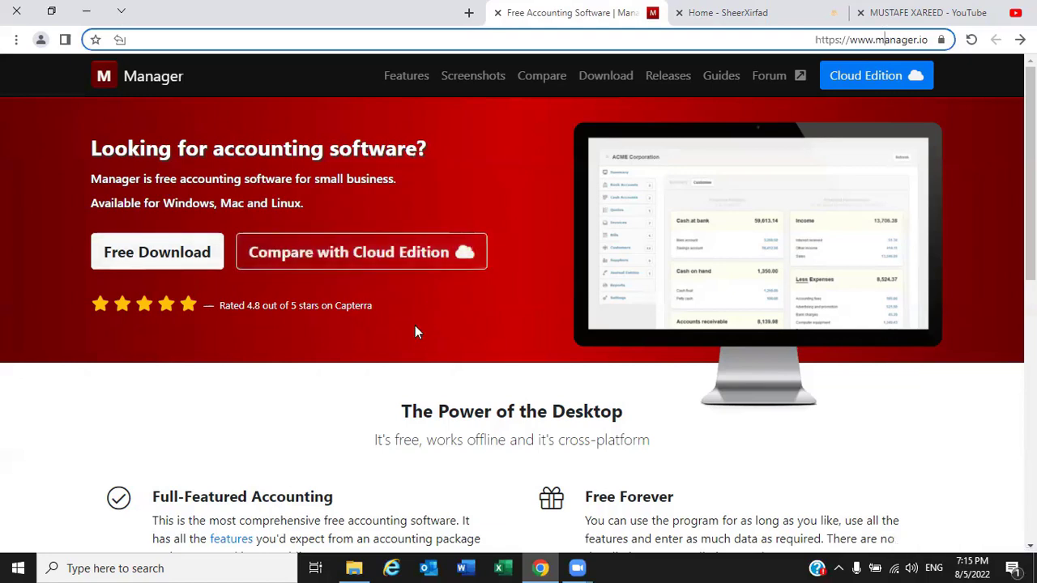
pyautogui.click(546, 81)
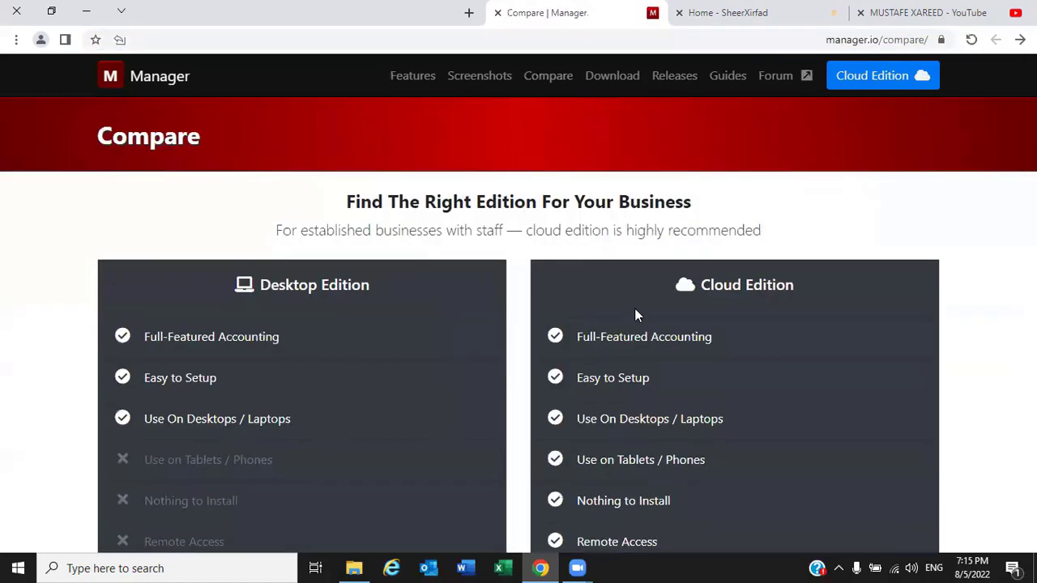
pyautogui.scroll(-1, 636, 311)
pyautogui.scroll(1, 636, 308)
pyautogui.scroll(-2, 729, 343)
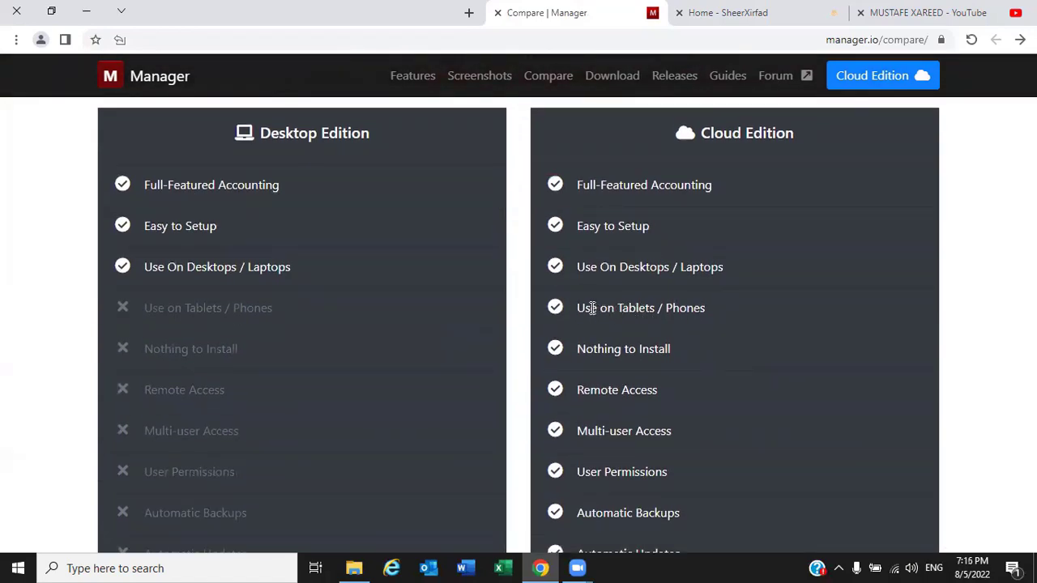
pyautogui.moveTo(578, 307); pyautogui.dragTo(703, 307)
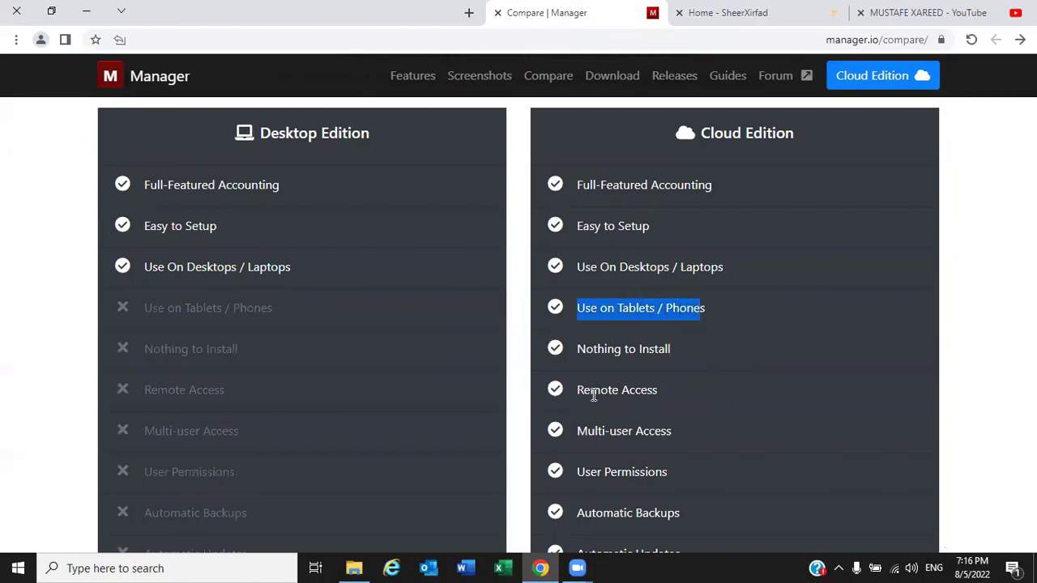
pyautogui.scroll(-3, 595, 409)
pyautogui.scroll(3, 605, 430)
pyautogui.scroll(1, 661, 321)
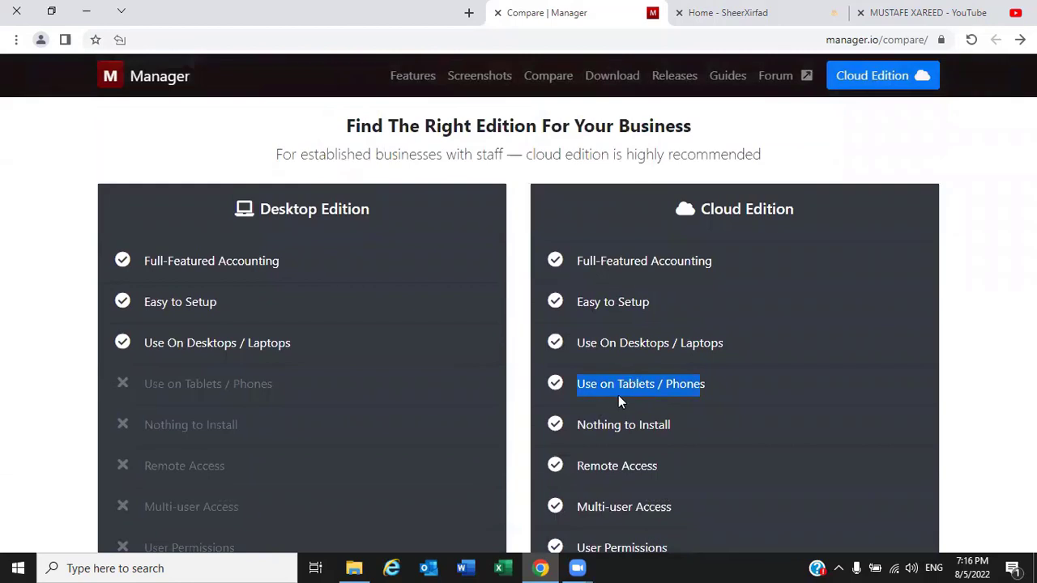
pyautogui.moveTo(649, 378); pyautogui.dragTo(637, 386)
pyautogui.scroll(-2, 731, 349)
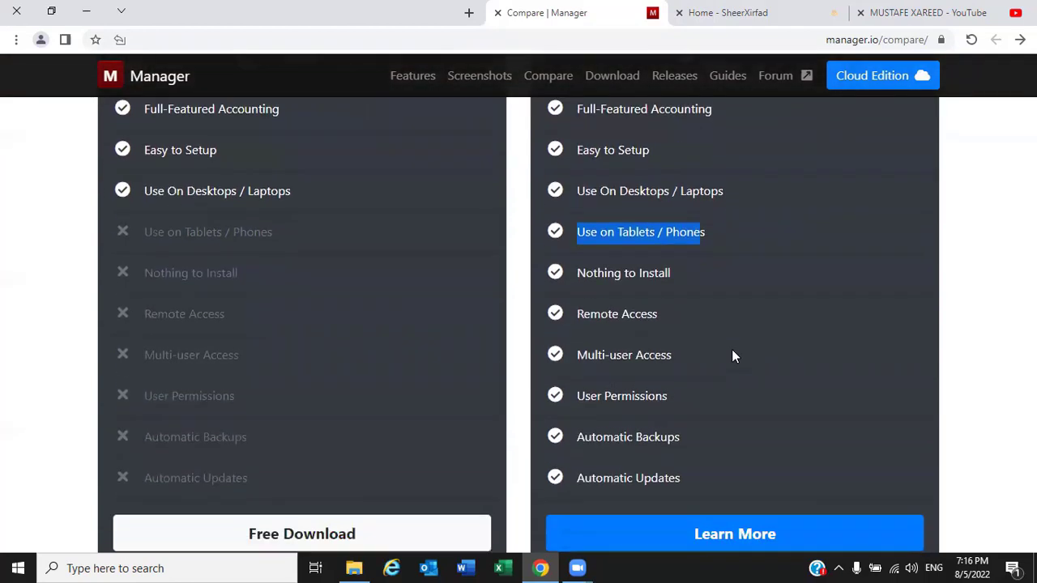
pyautogui.scroll(-1, 732, 360)
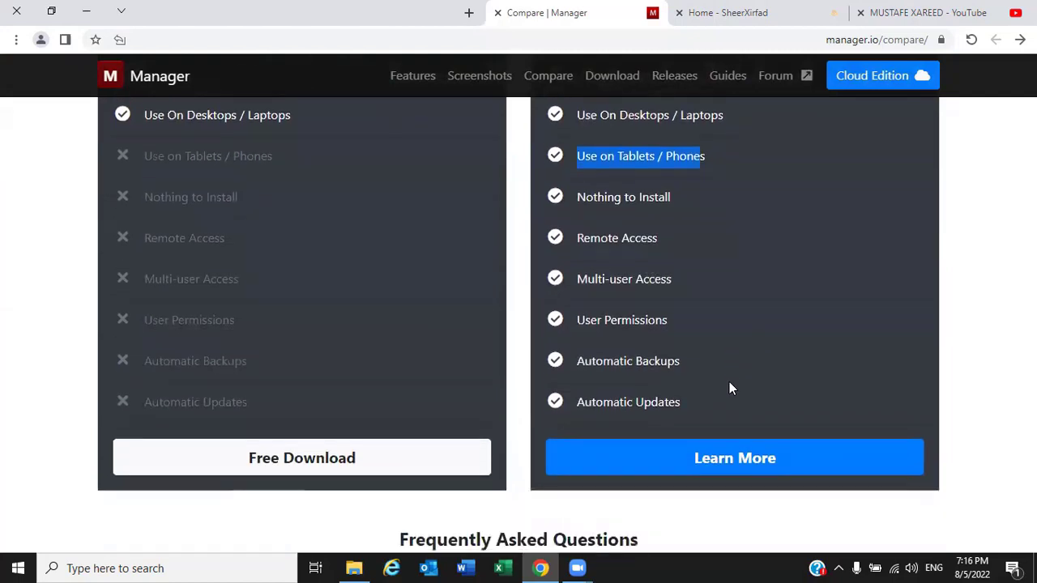
pyautogui.click(734, 458)
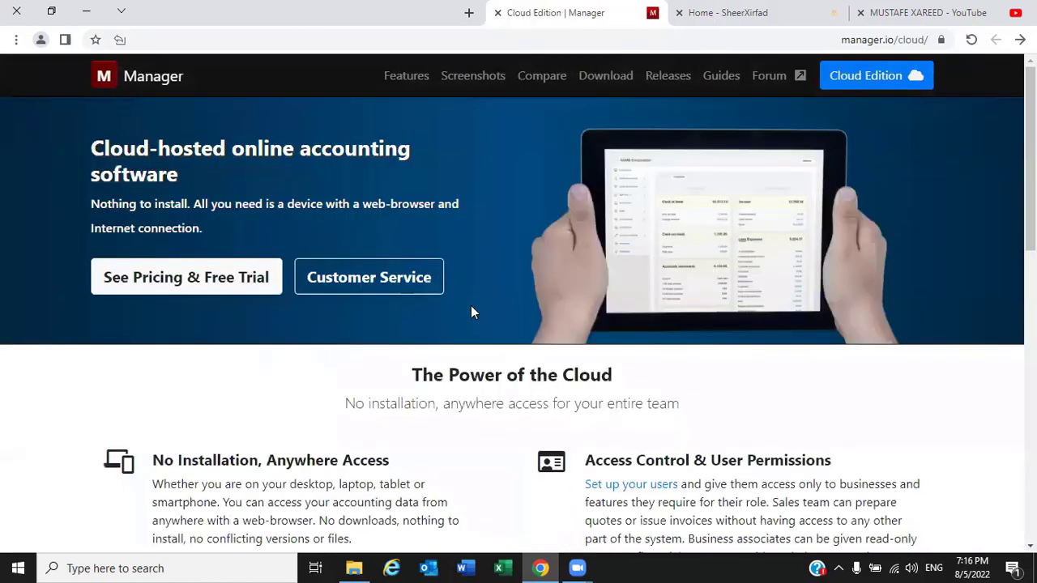
pyautogui.click(203, 284)
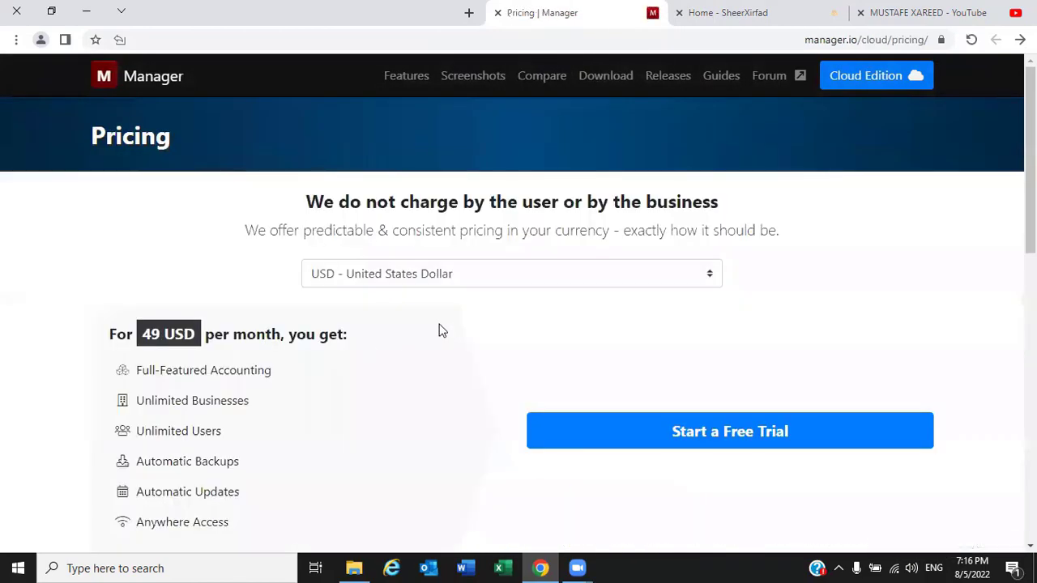
pyautogui.scroll(-1, 439, 329)
pyautogui.scroll(1, 437, 326)
pyautogui.scroll(-1, 437, 327)
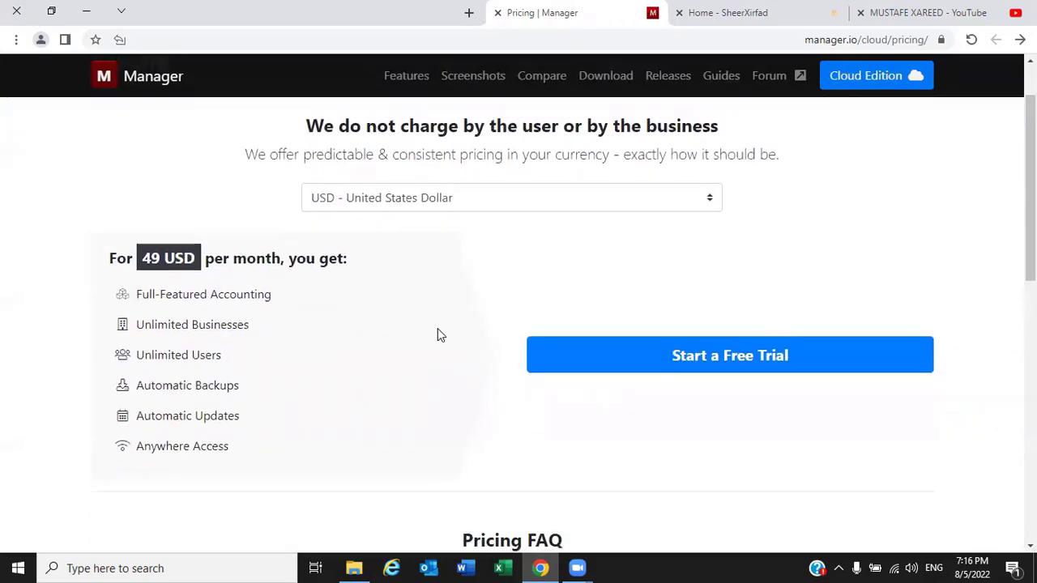
pyautogui.click(103, 91)
pyautogui.scroll(-3, 359, 324)
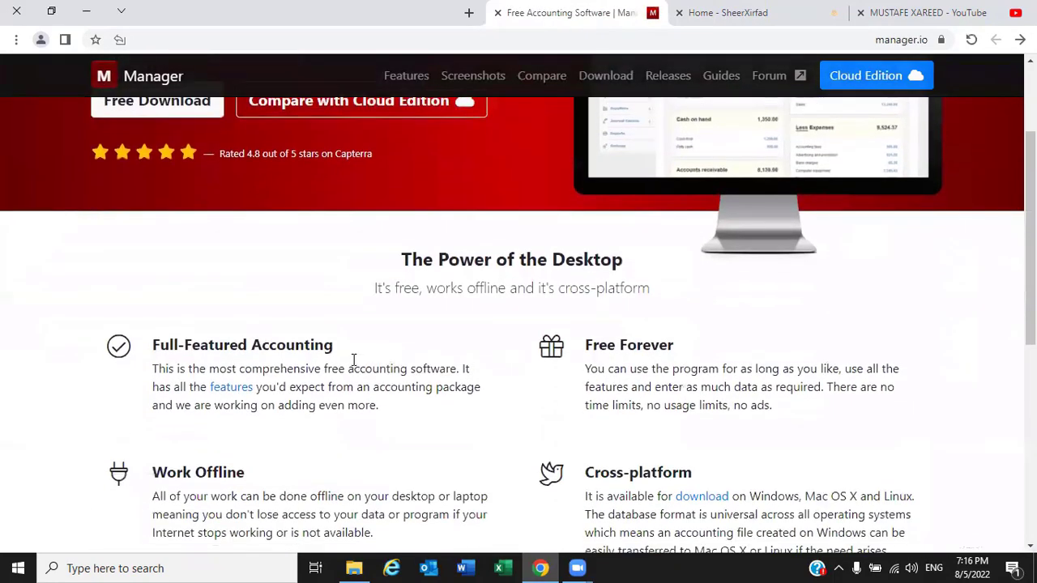
pyautogui.moveTo(153, 269); pyautogui.dragTo(354, 268)
pyautogui.moveTo(585, 269); pyautogui.dragTo(715, 275)
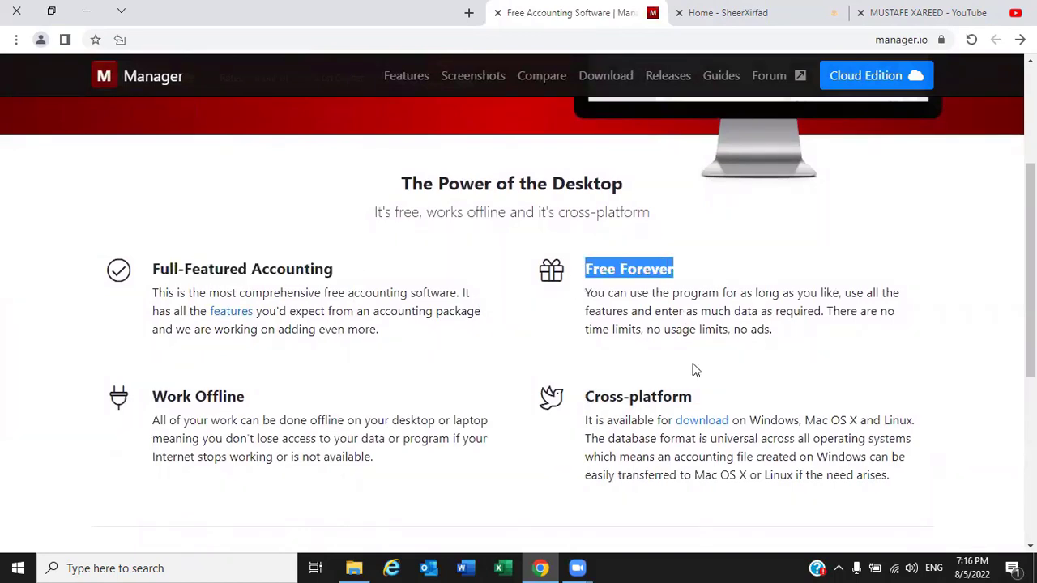
pyautogui.click(245, 398)
pyautogui.moveTo(245, 398); pyautogui.dragTo(160, 401)
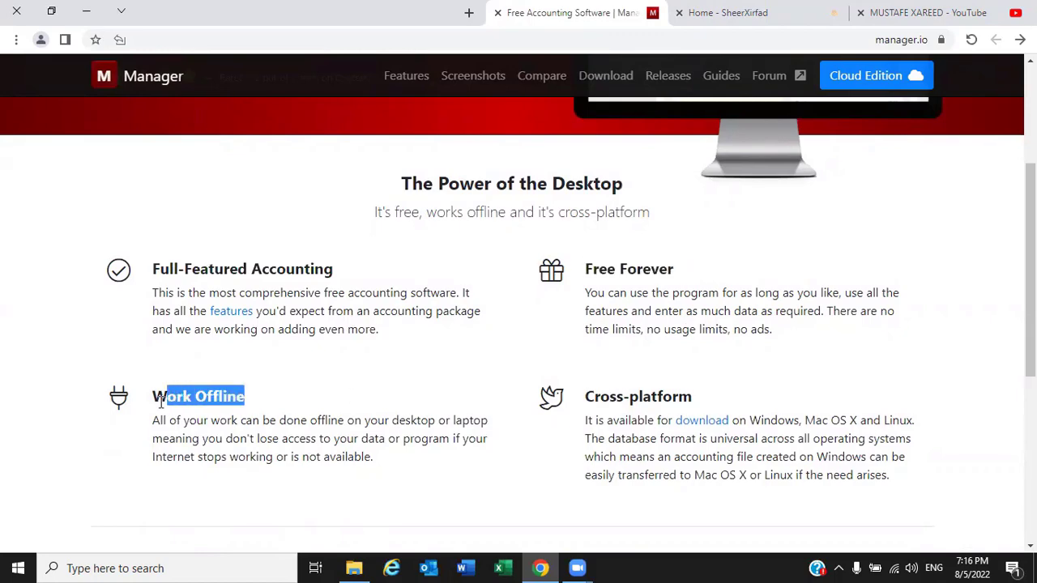
pyautogui.scroll(2, 500, 330)
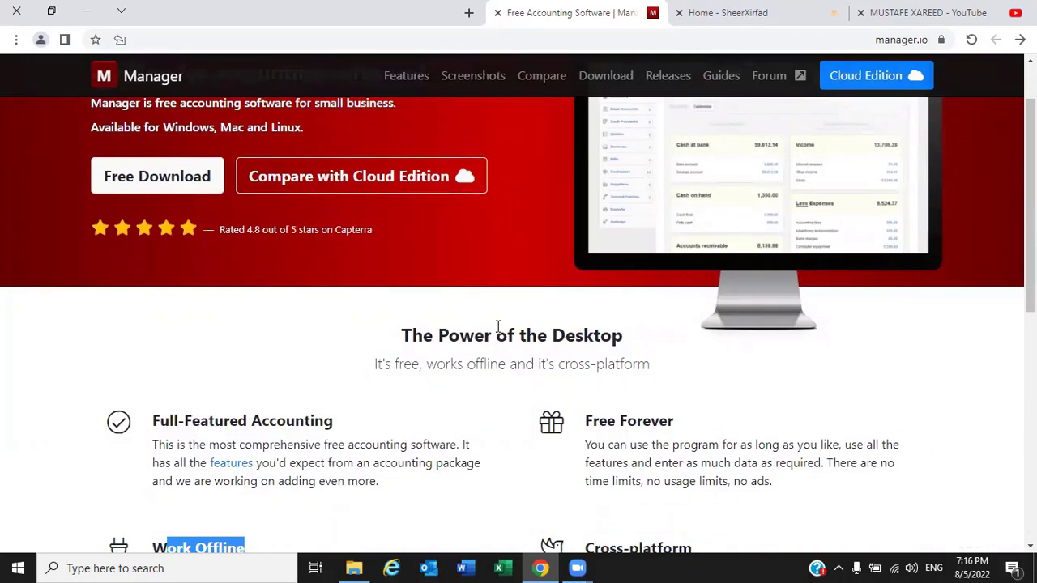
pyautogui.scroll(1, 498, 327)
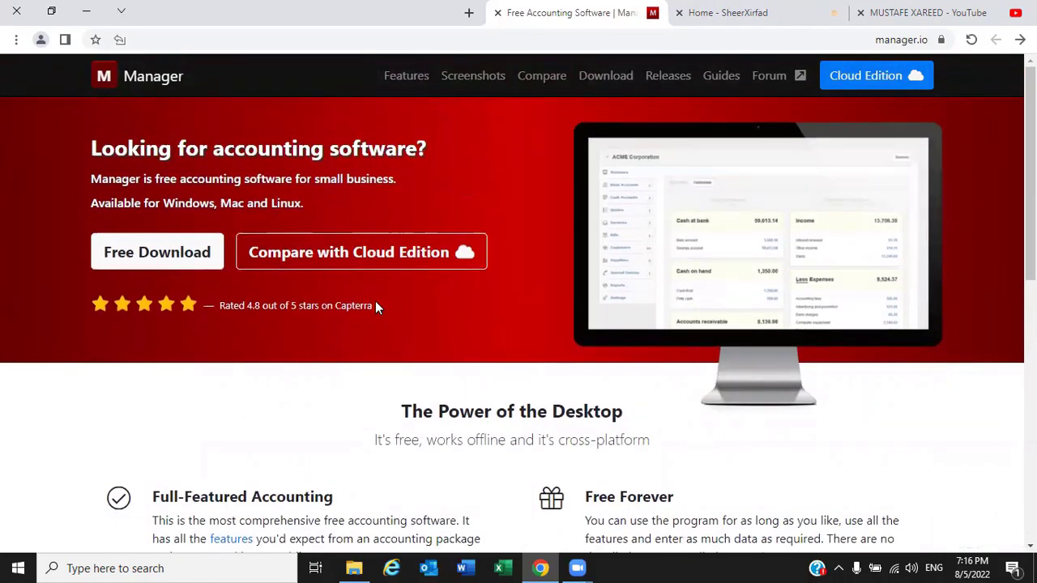
# Download the Windows installer from Manager.io's Free Download page
pyautogui.click(143, 255)
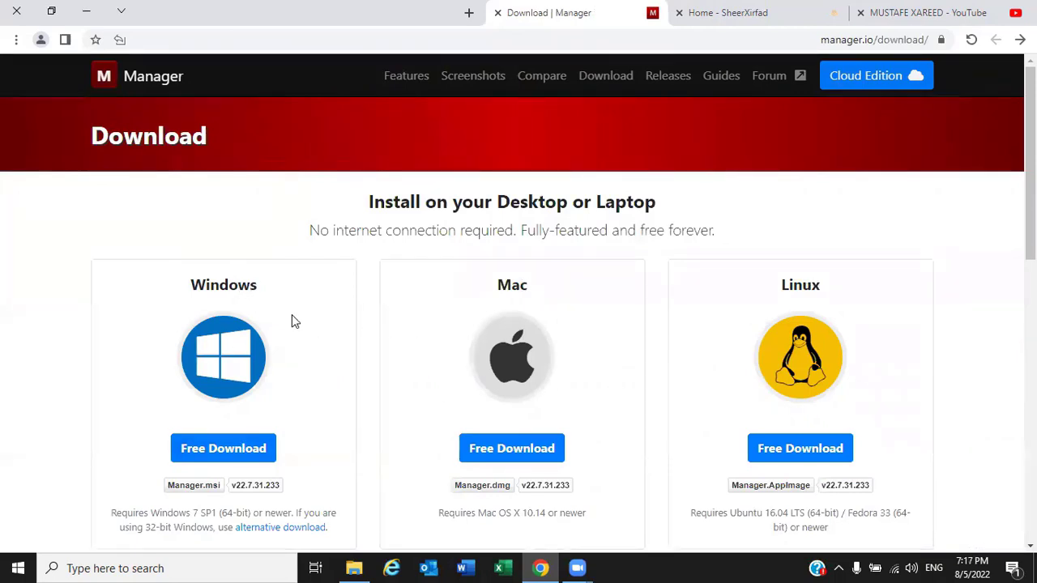
pyautogui.moveTo(256, 285); pyautogui.dragTo(190, 290)
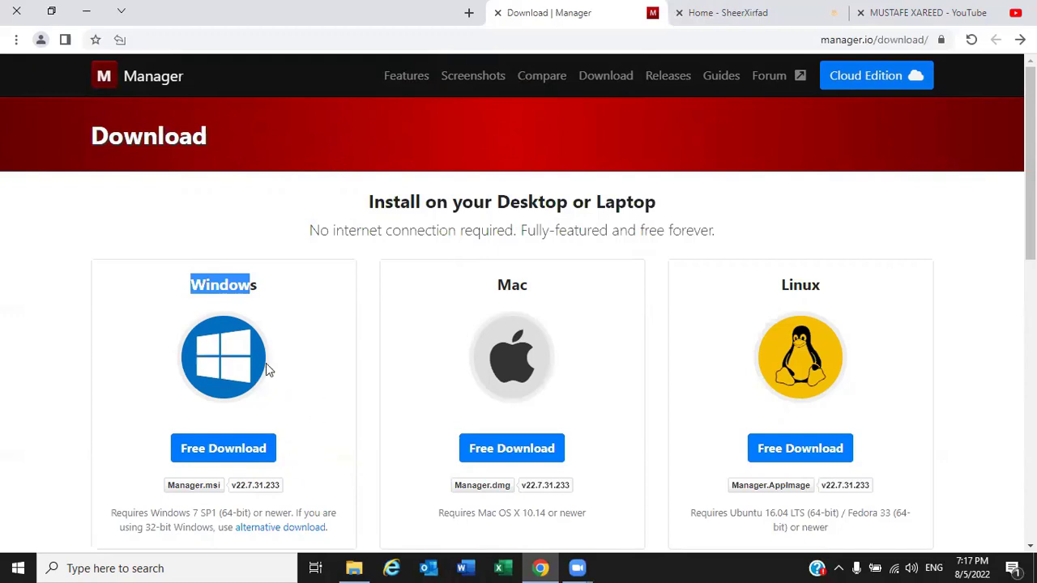
pyautogui.click(316, 296)
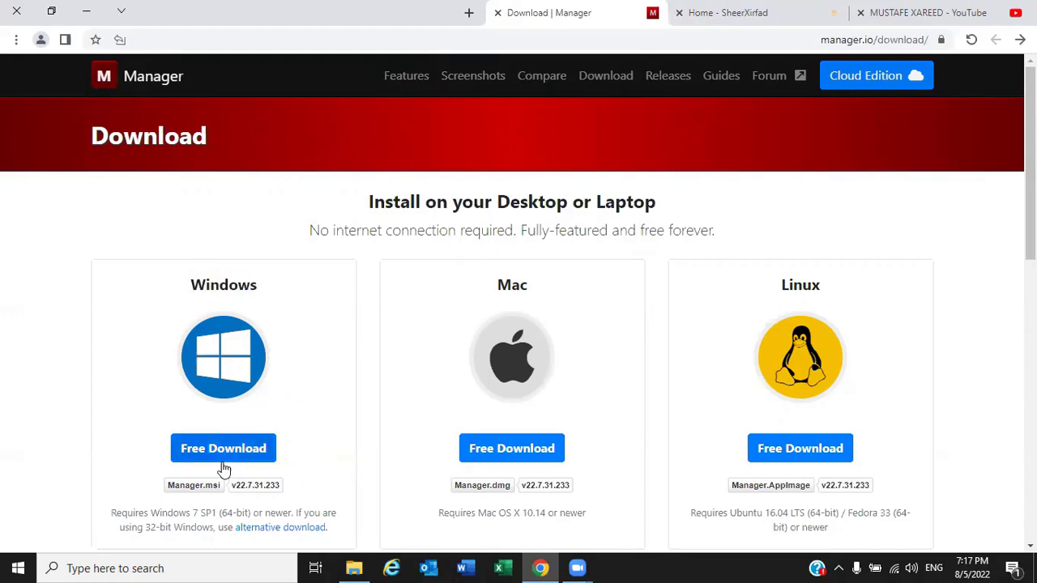
pyautogui.click(222, 454)
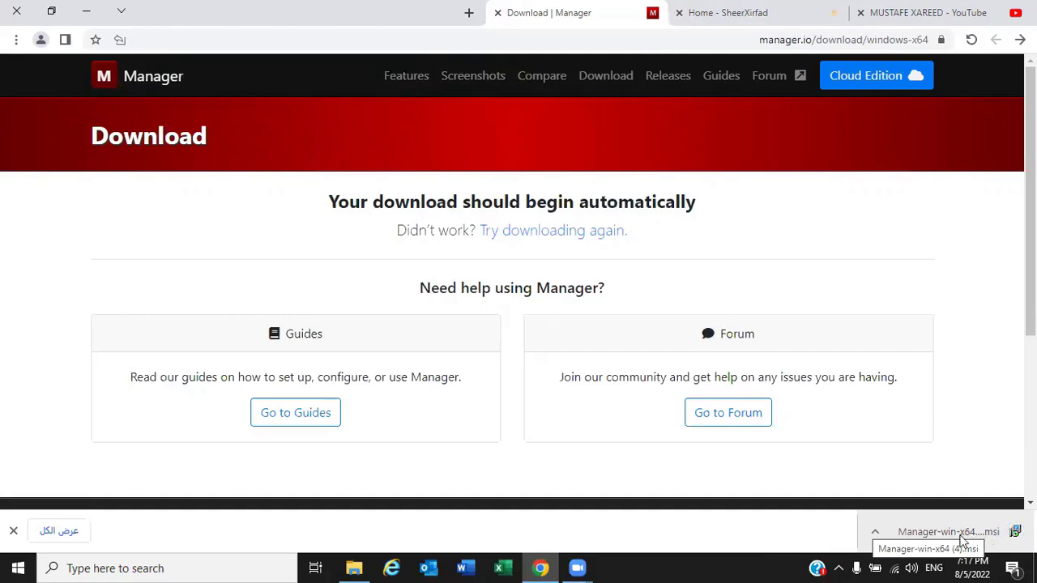
# Open the Downloads folder and select the Manager-win-x64 (3) installer file
pyautogui.click(974, 533)
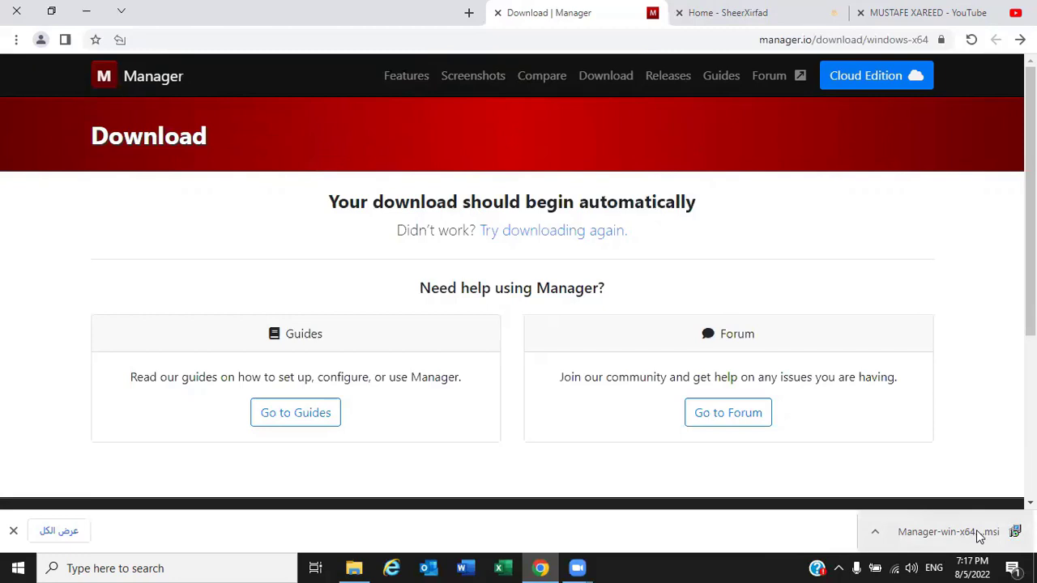
pyautogui.click(354, 568)
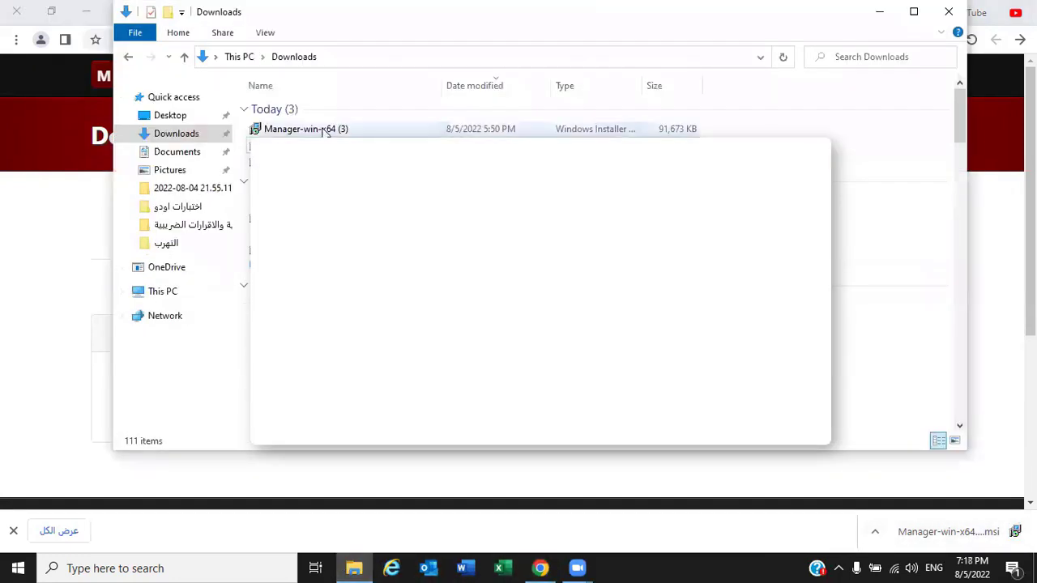
pyautogui.click(484, 131)
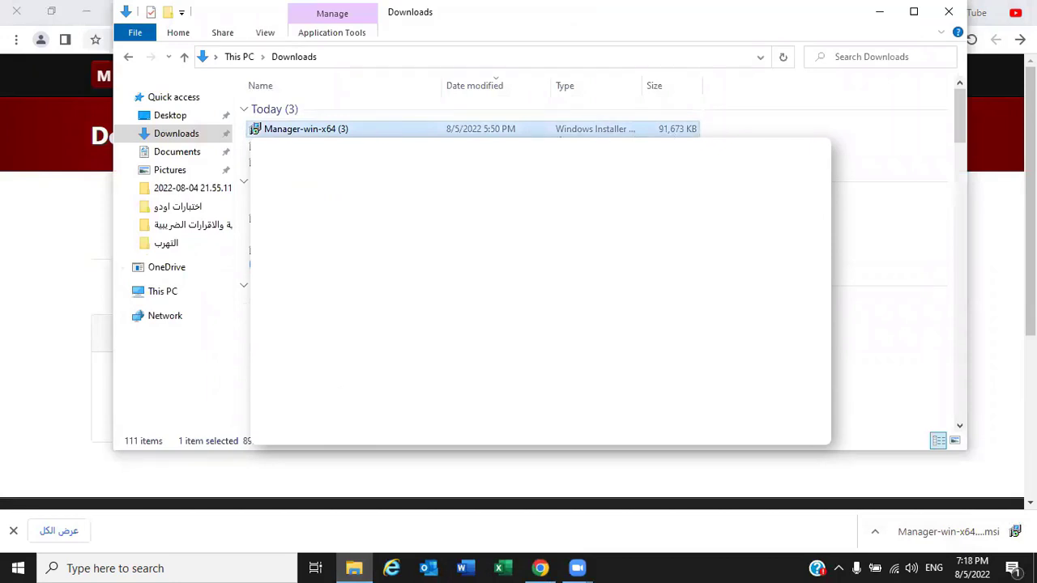
# Run the Manager-win-x64 installer with the default folder, finish setup, and show the desktop
pyautogui.doubleClick(405, 131)
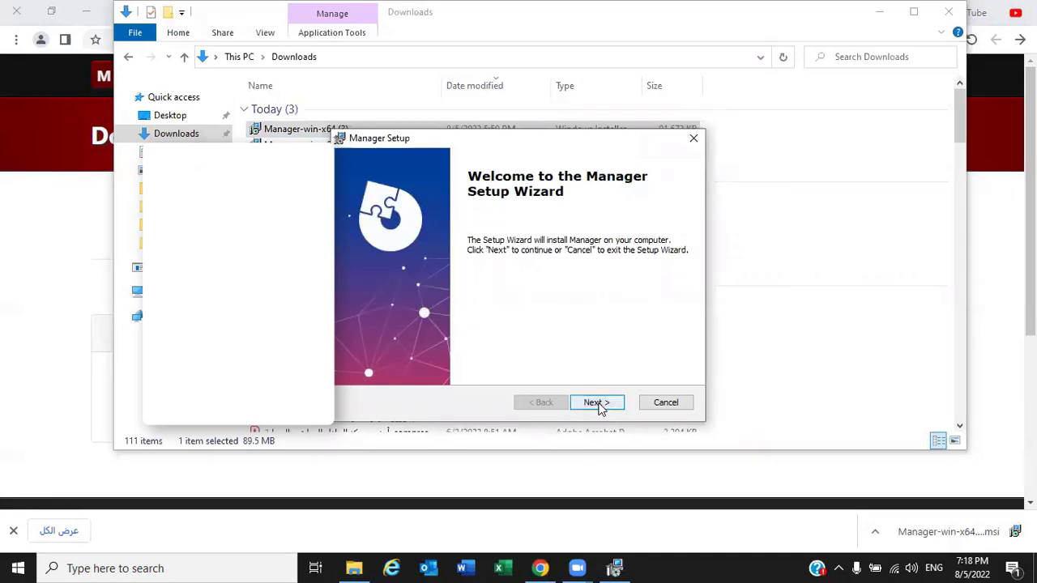
pyautogui.click(597, 403)
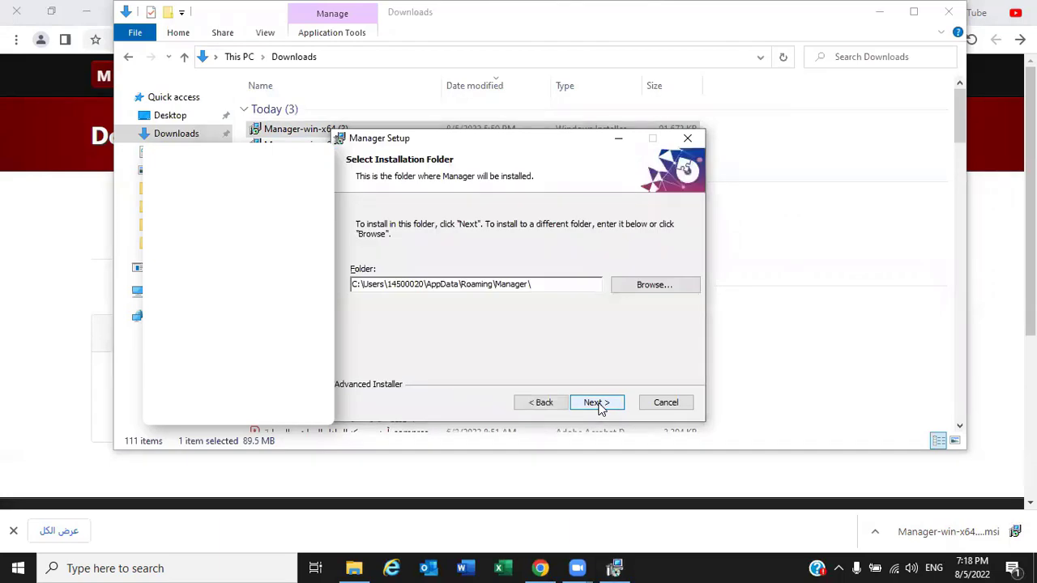
pyautogui.click(597, 403)
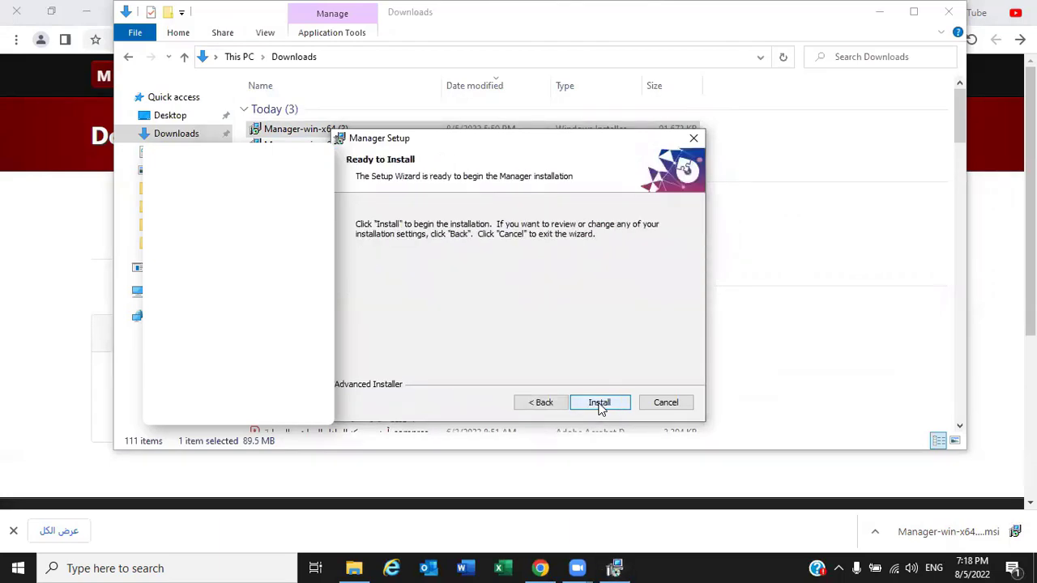
pyautogui.click(599, 404)
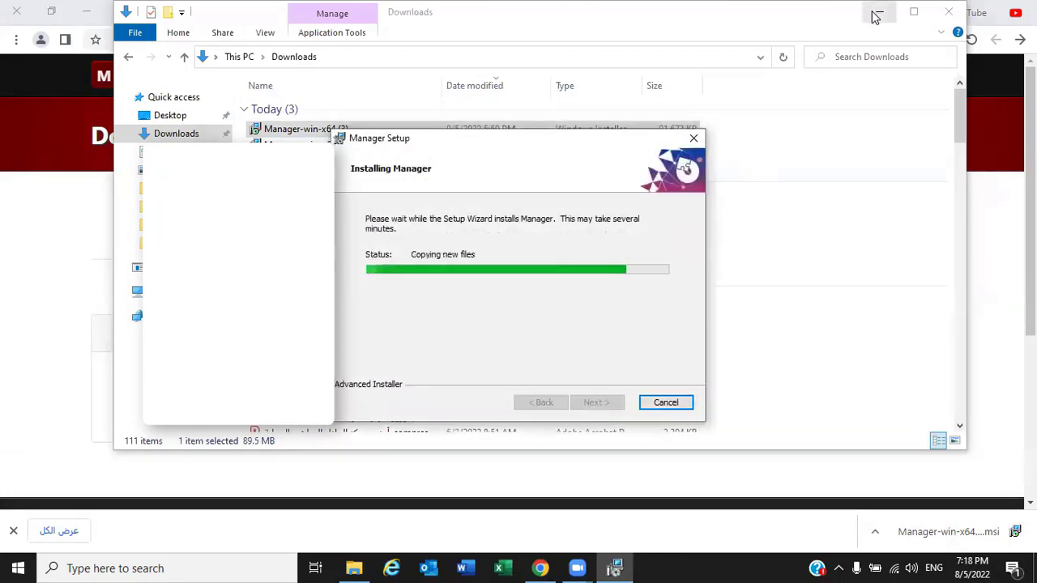
pyautogui.click(874, 16)
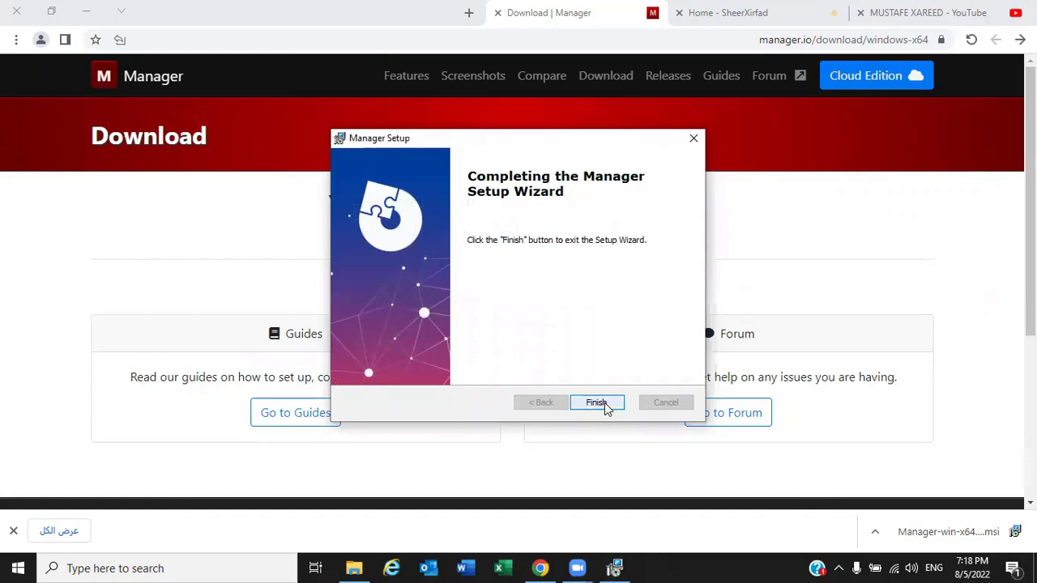
pyautogui.click(604, 403)
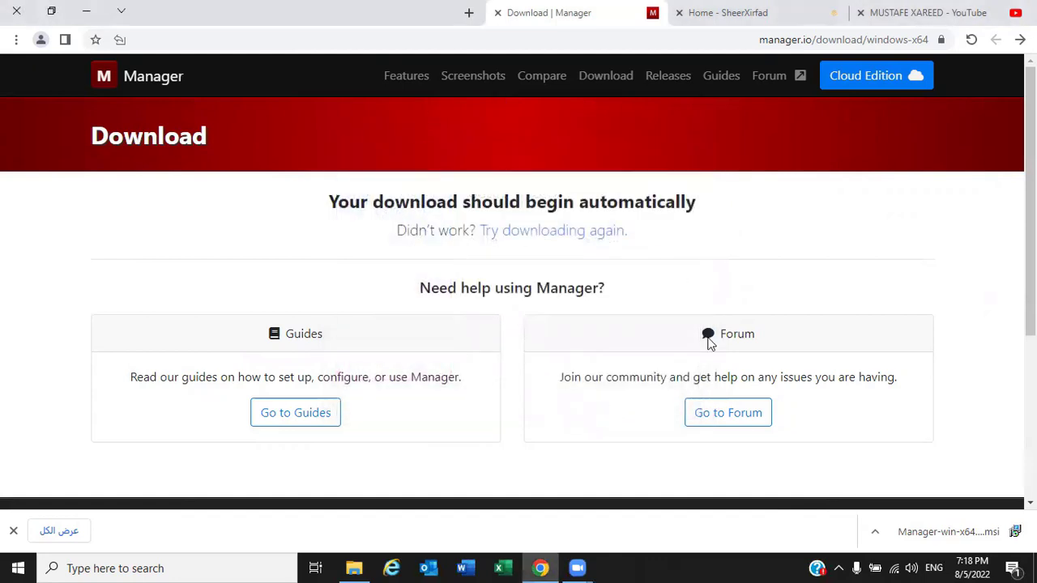
pyautogui.click(1034, 568)
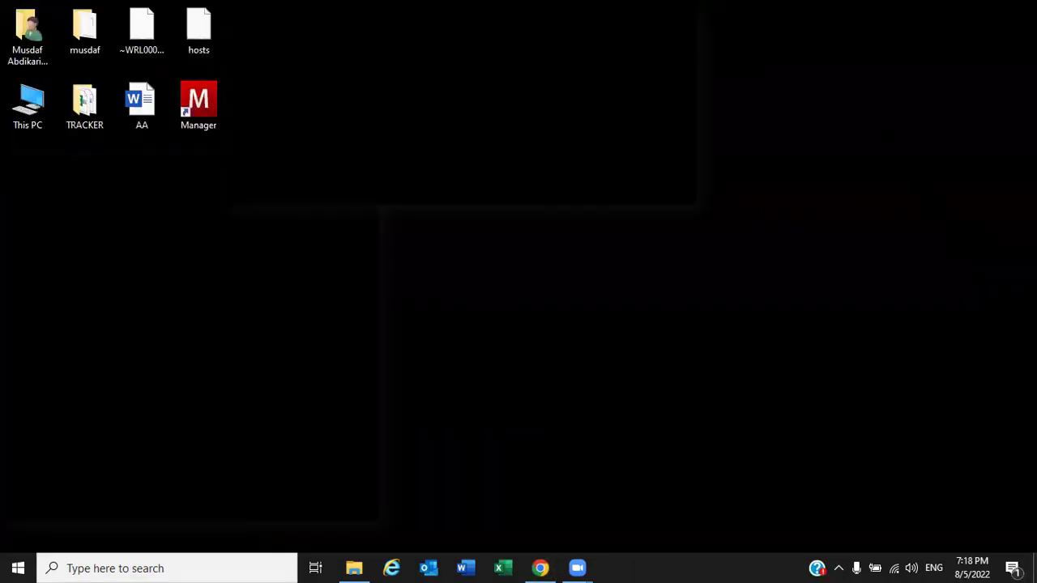
# Launch Manager from its desktop shortcut
pyautogui.doubleClick(202, 104)
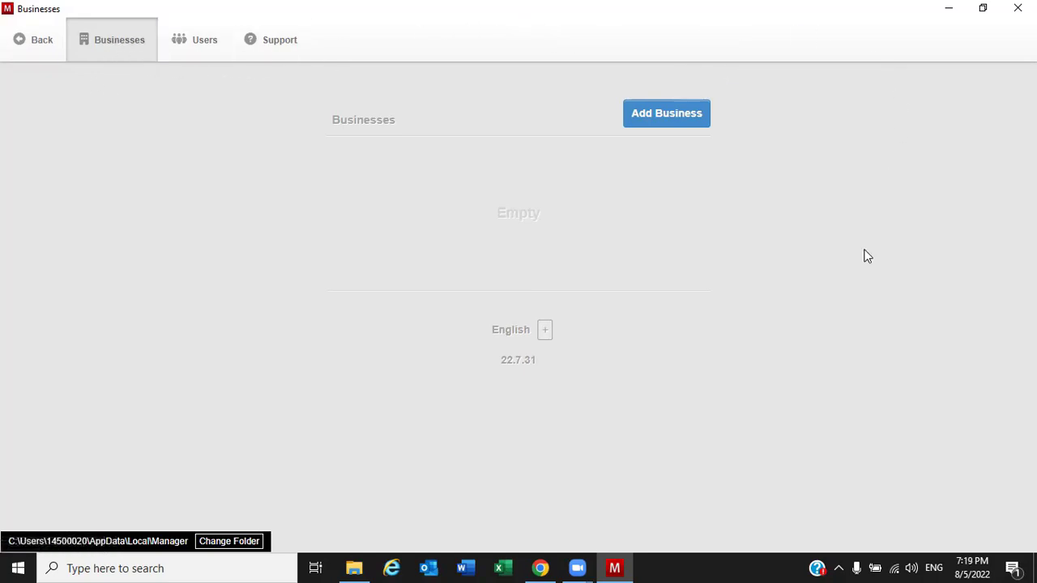
# Read the desktop edition notice on the Users page, then open Add Business from Businesses
pyautogui.doubleClick(511, 214)
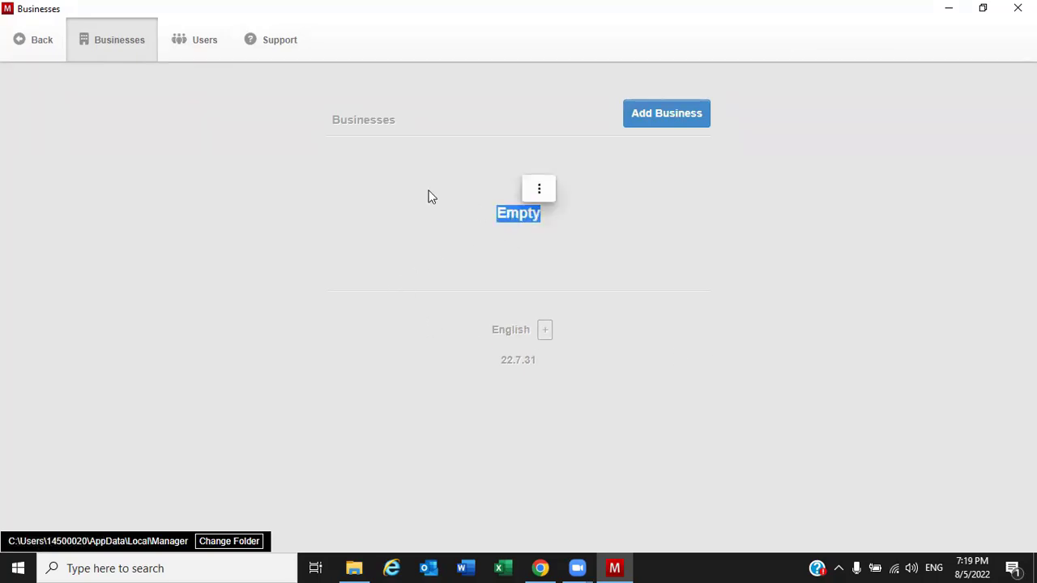
pyautogui.click(190, 48)
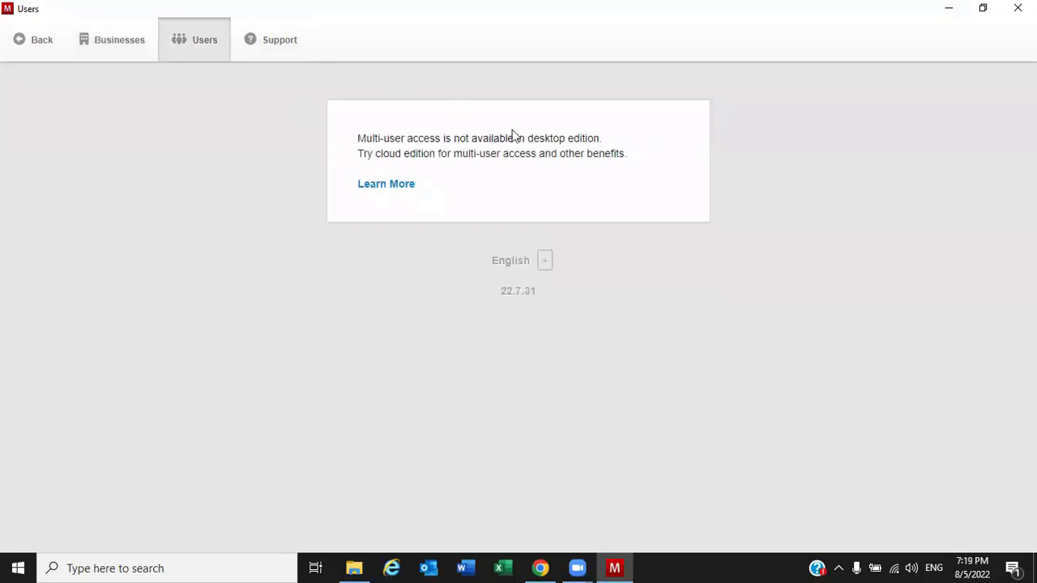
pyautogui.moveTo(526, 138); pyautogui.dragTo(604, 139)
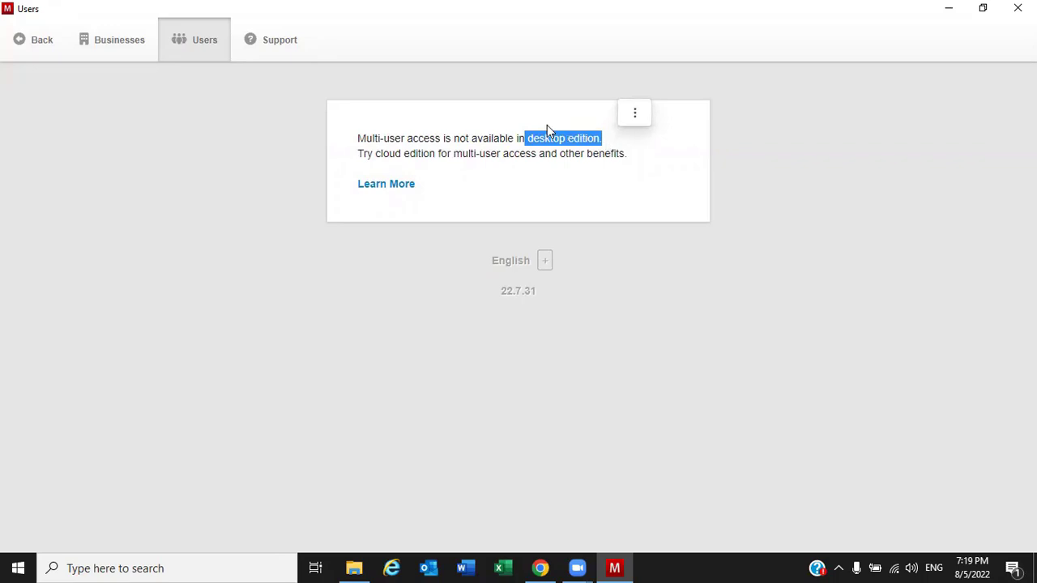
pyautogui.click(123, 47)
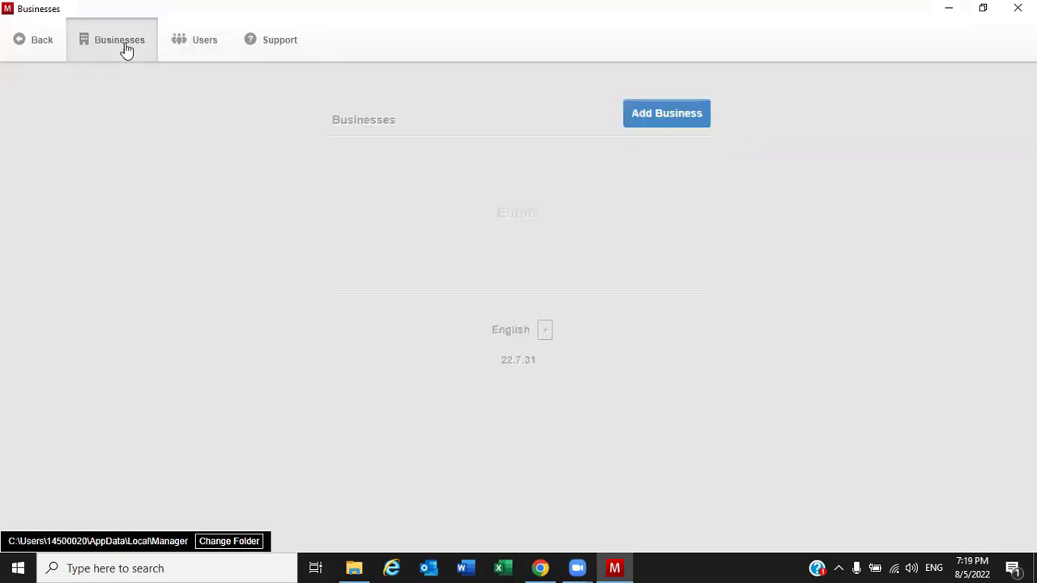
pyautogui.click(674, 127)
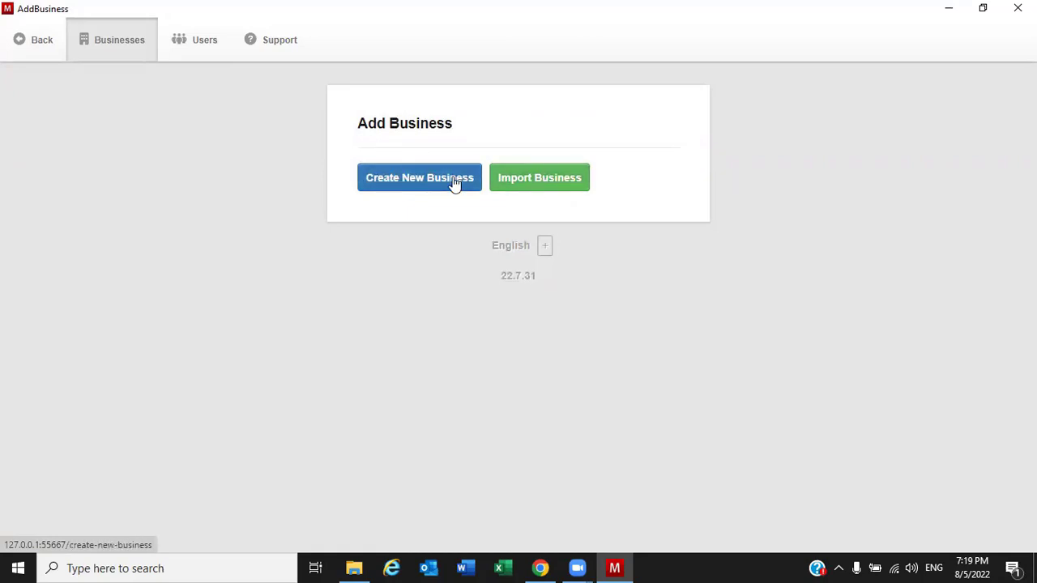
# Back out of the import form and open the Create New Business form instead
pyautogui.click(542, 188)
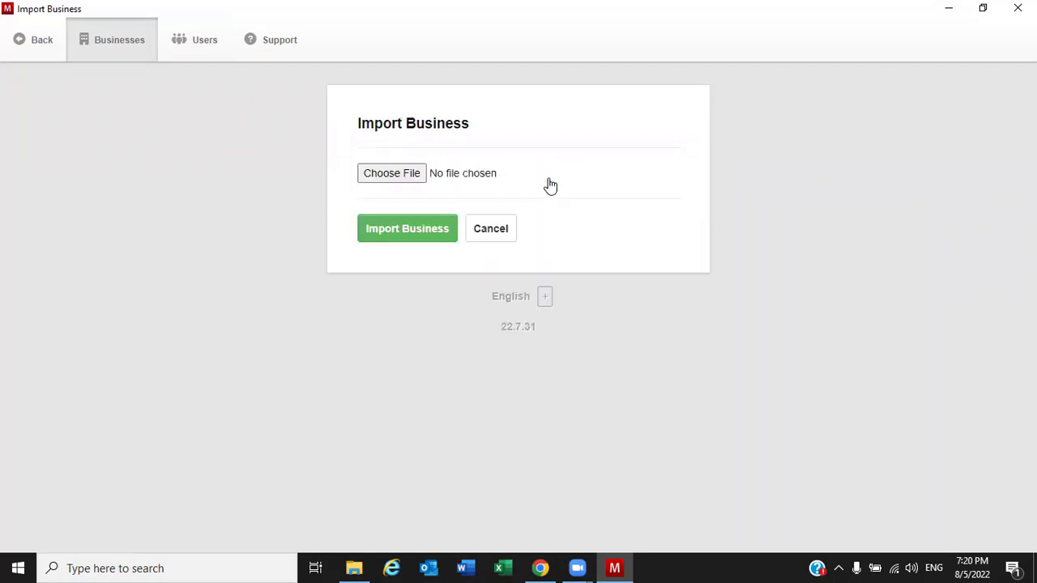
pyautogui.click(501, 233)
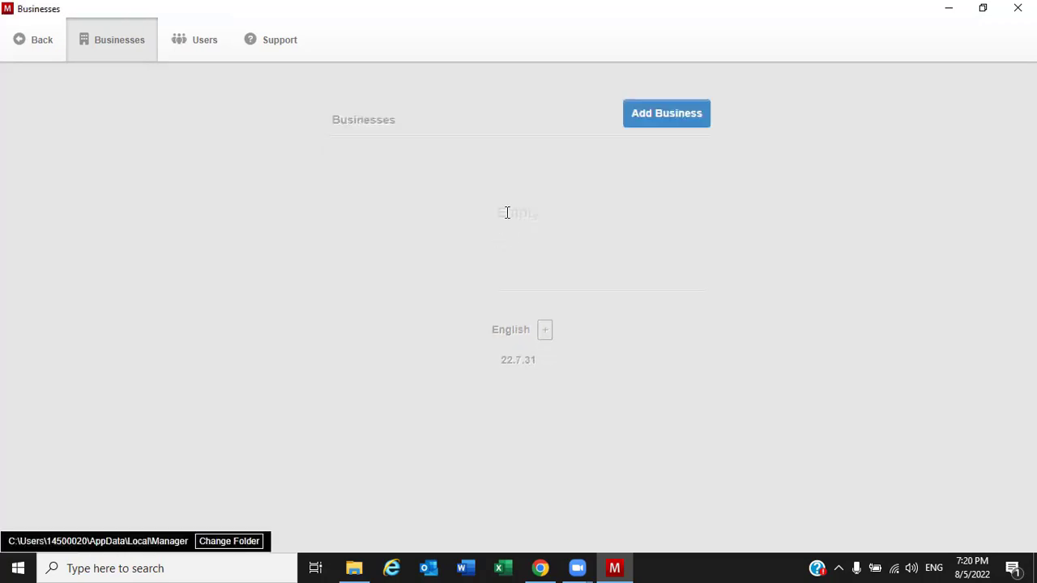
pyautogui.click(666, 115)
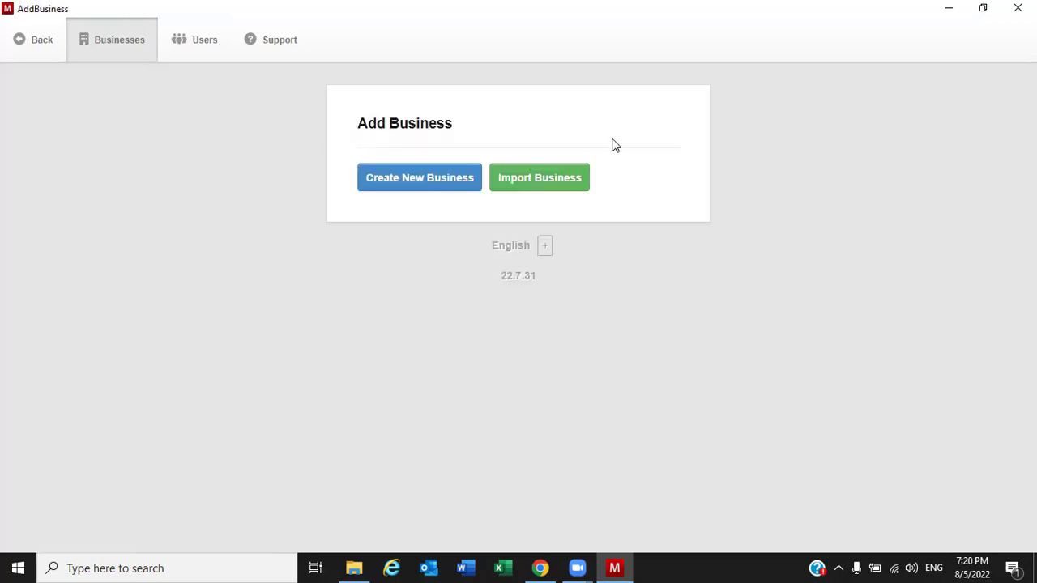
pyautogui.click(435, 183)
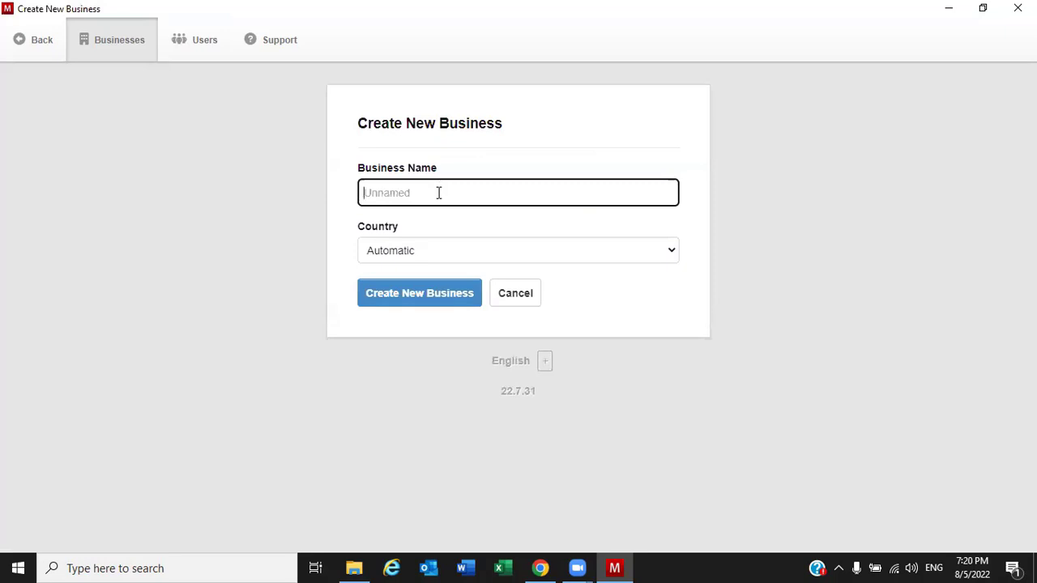
# Enter MUSTAFE COMPANY as the business name and keep Country on Automatic
pyautogui.write('ma')
pyautogui.press('BackSpace')
pyautogui.press('BackSpace')
pyautogui.write(',USTAFE')
pyautogui.press('BackSpace')
pyautogui.press('BackSpace')
pyautogui.press('BackSpace')
pyautogui.press('BackSpace')
pyautogui.write('MUA')
pyautogui.press('BackSpace')
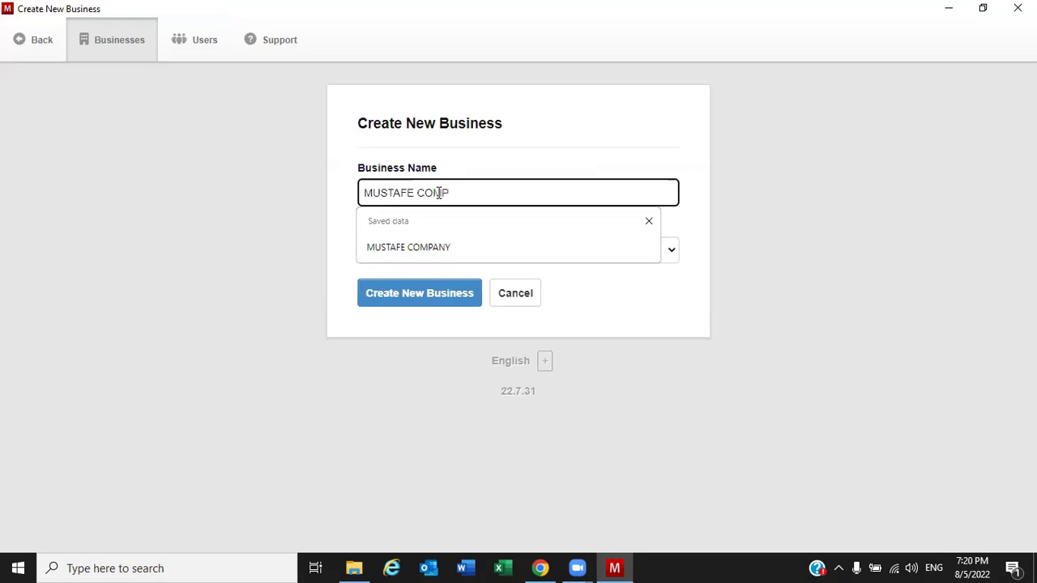
pyautogui.write('STAFE COMPANY')
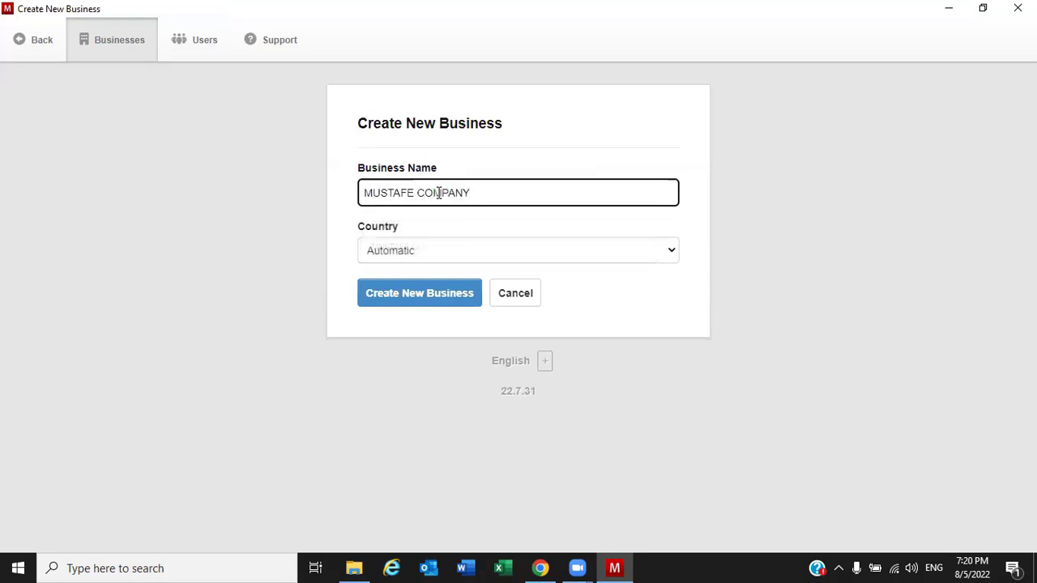
pyautogui.click(421, 251)
pyautogui.click(276, 337)
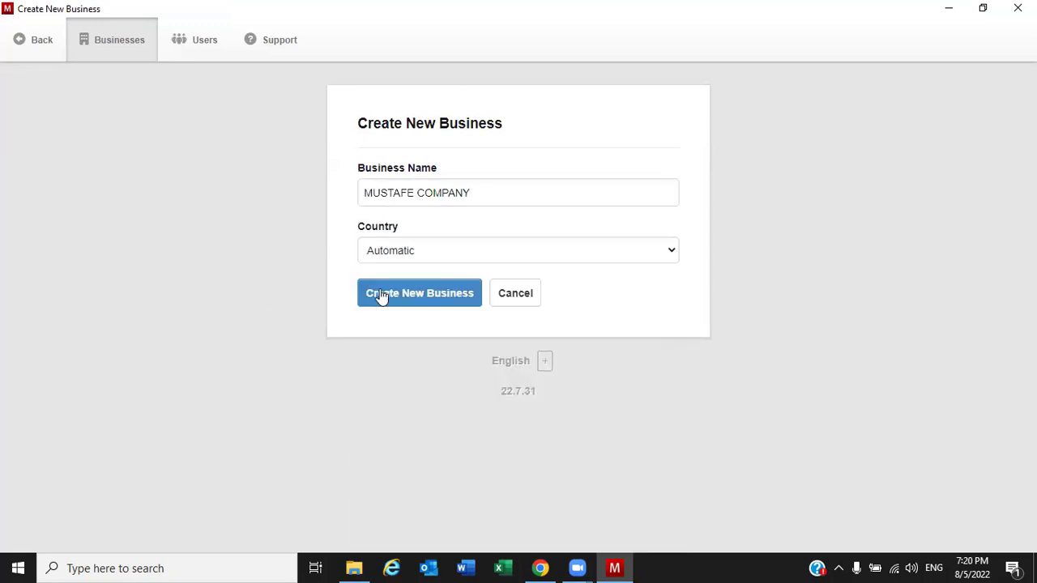
# Create MUSTAFE COMPANY and look through its Journal Entries, Reports and Settings pages
pyautogui.click(422, 297)
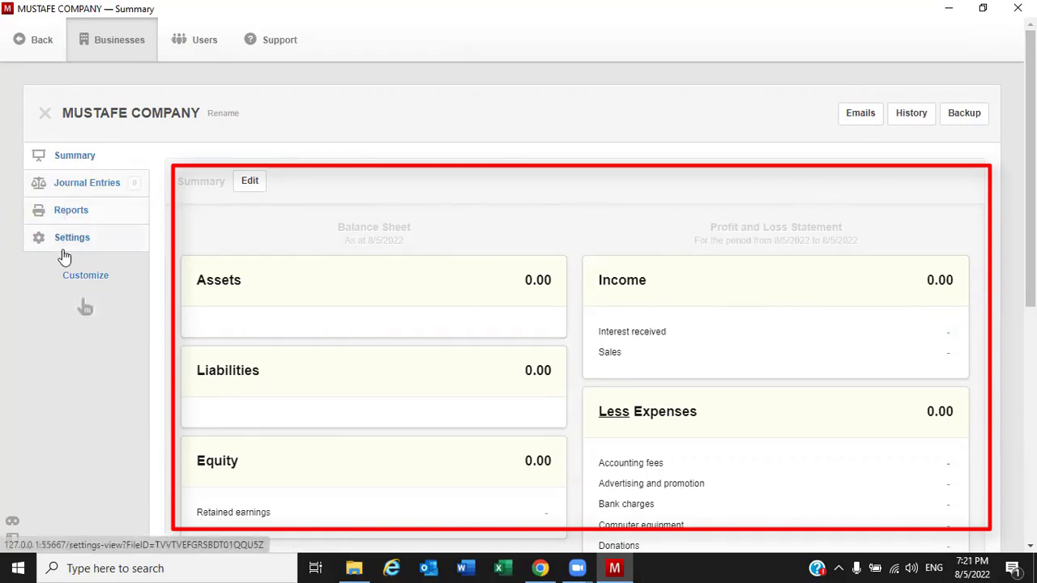
pyautogui.click(89, 188)
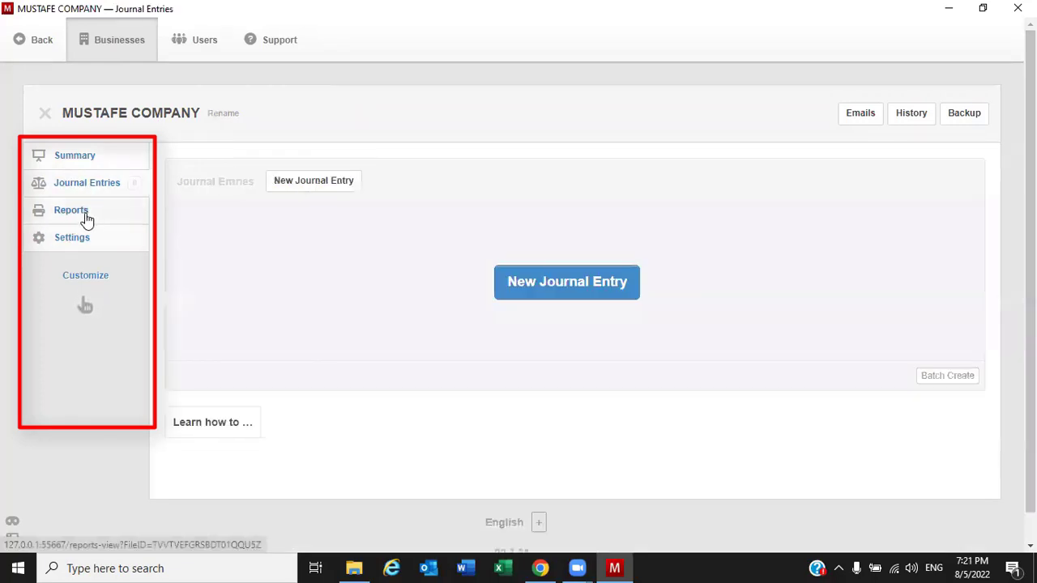
pyautogui.click(83, 216)
pyautogui.click(73, 241)
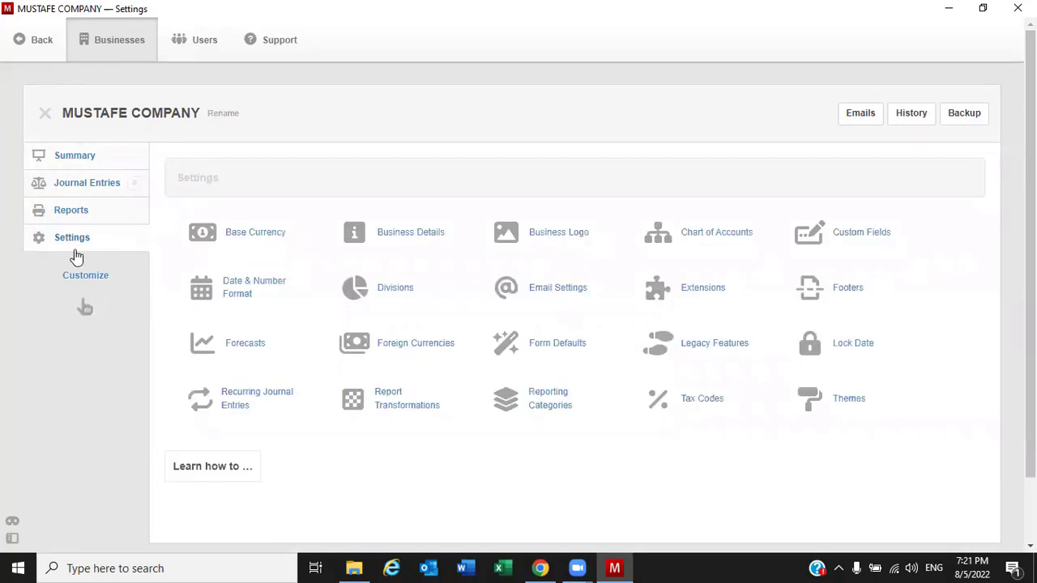
pyautogui.click(81, 155)
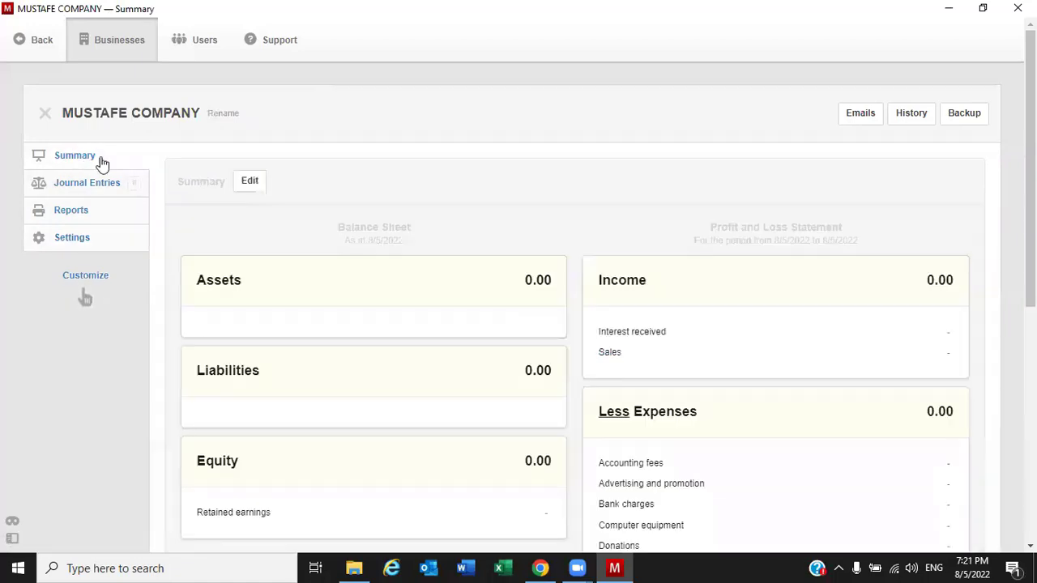
# Review the Summary's Balance Sheet and Profit and Loss, noting Assets and Liabilities at 0.00
pyautogui.scroll(-2, 789, 232)
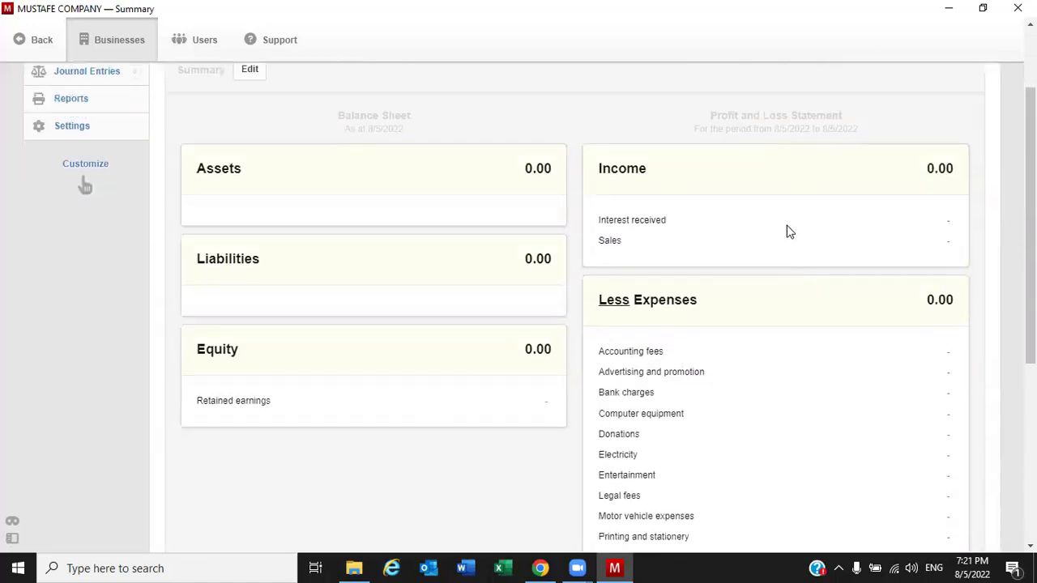
pyautogui.scroll(2, 513, 333)
pyautogui.scroll(-1, 512, 334)
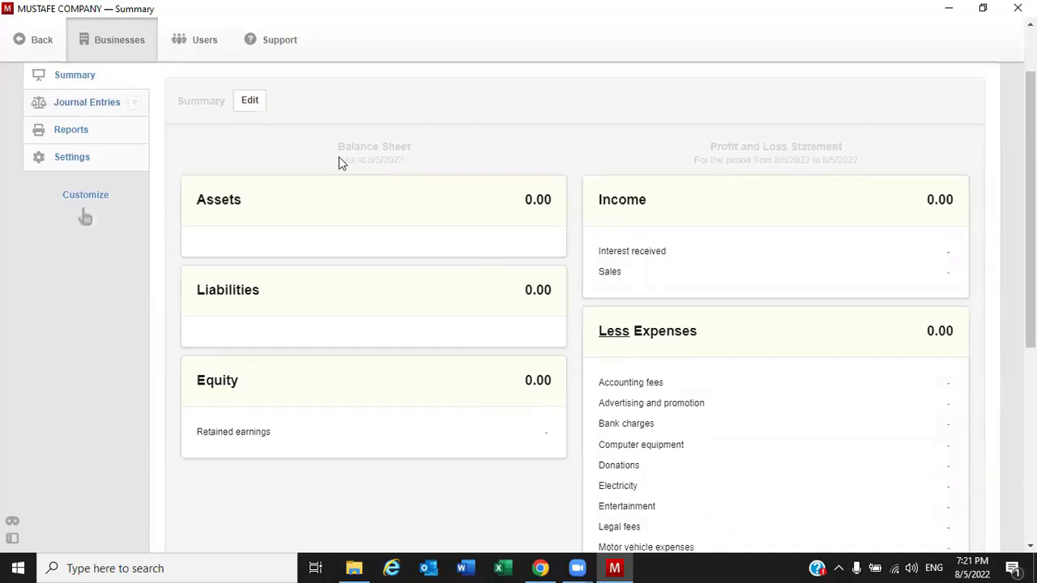
pyautogui.moveTo(339, 146); pyautogui.dragTo(416, 151)
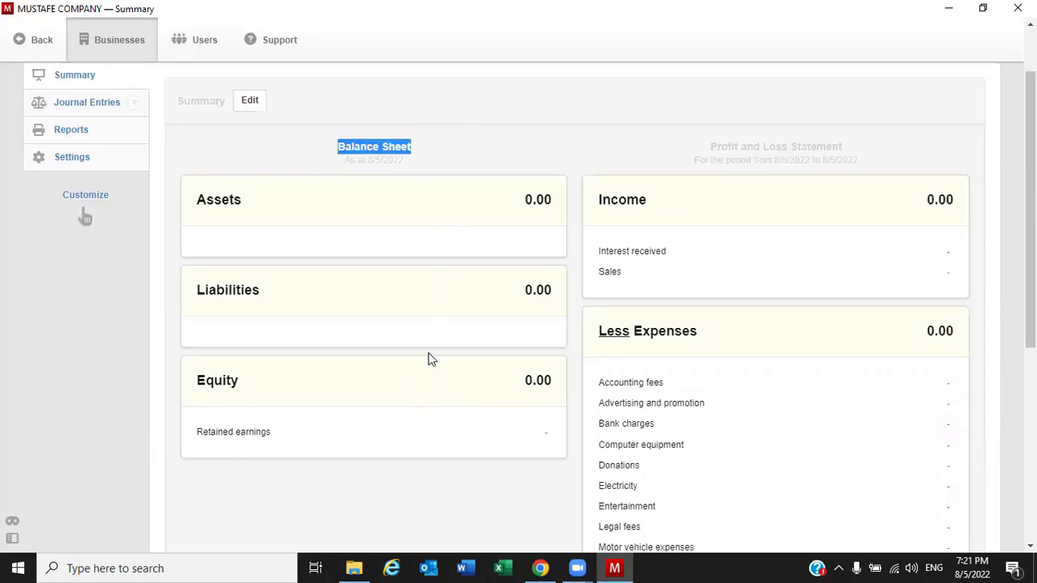
pyautogui.moveTo(711, 146); pyautogui.dragTo(863, 151)
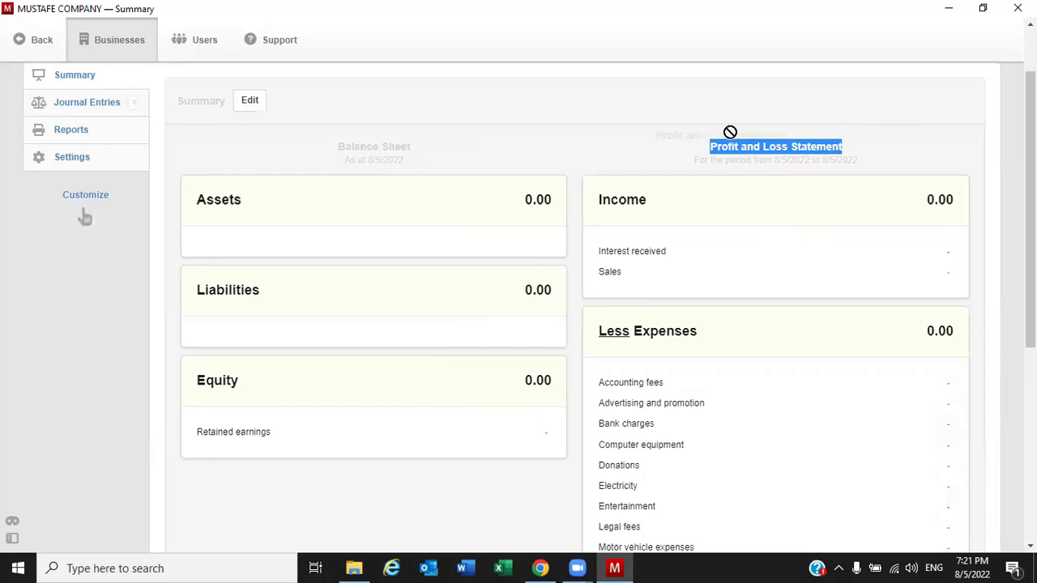
pyautogui.click(714, 157)
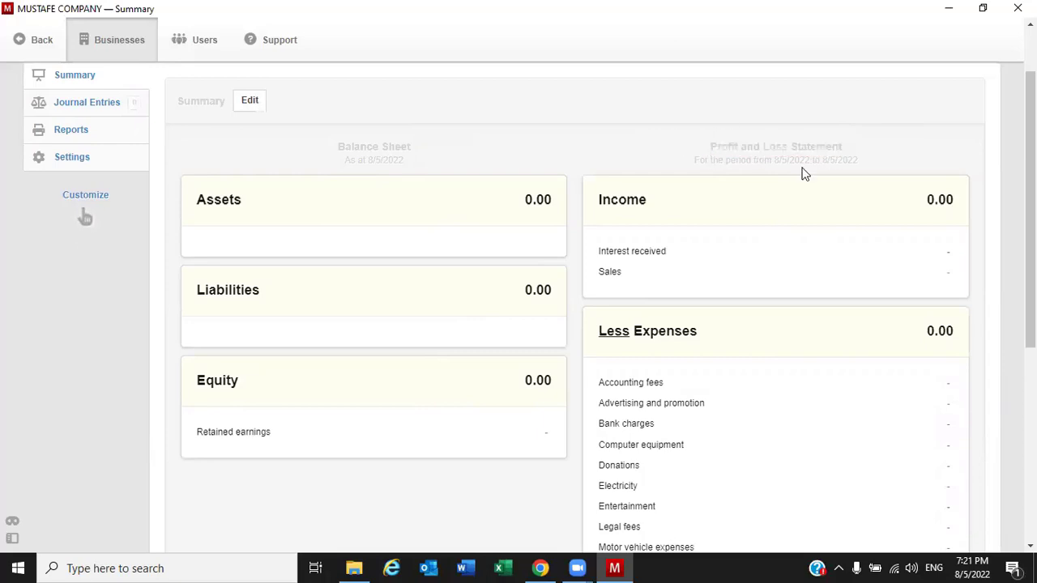
pyautogui.scroll(2, 548, 248)
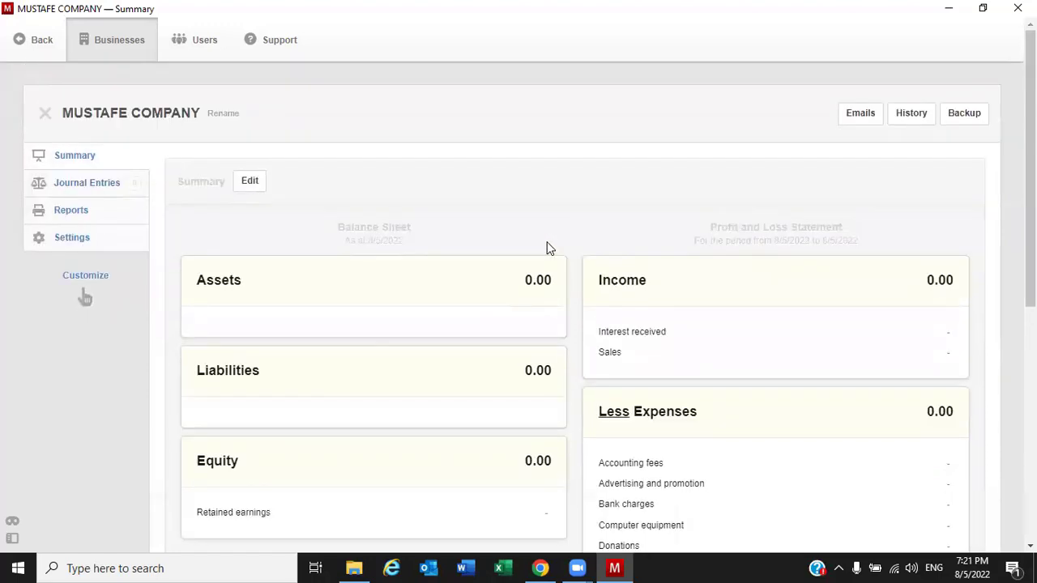
pyautogui.scroll(-2, 518, 283)
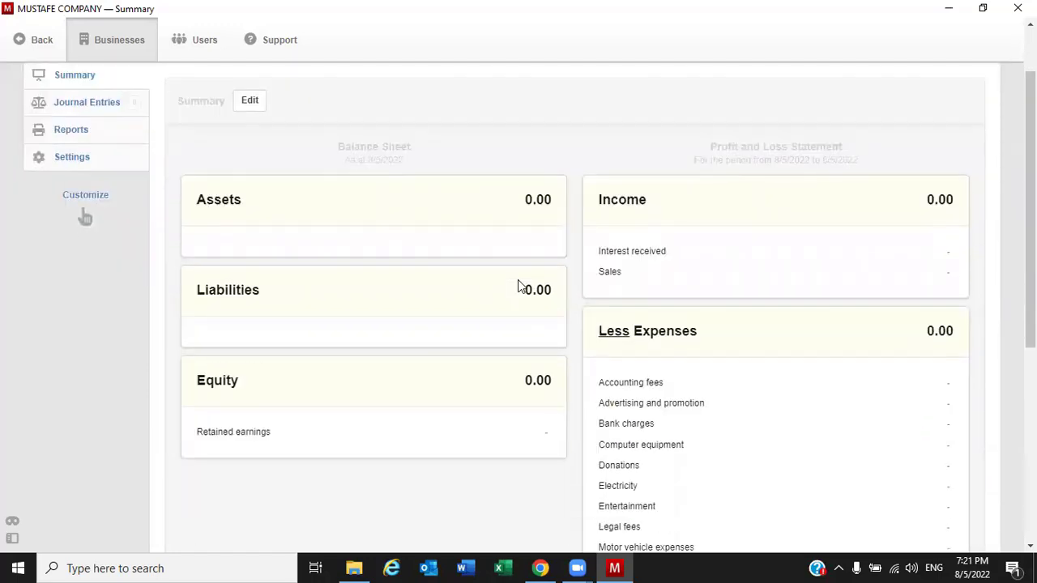
pyautogui.click(80, 165)
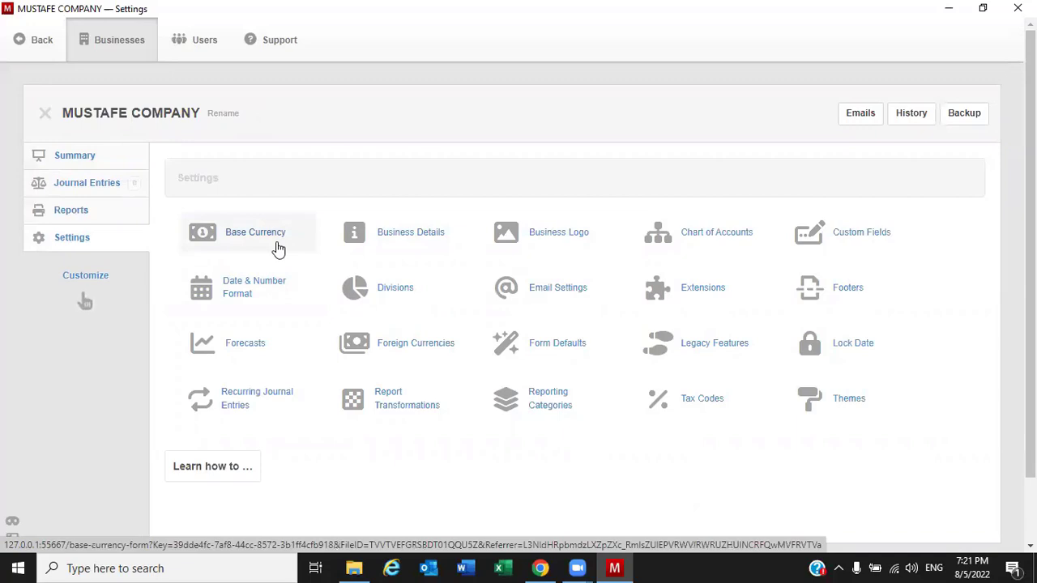
pyautogui.click(101, 162)
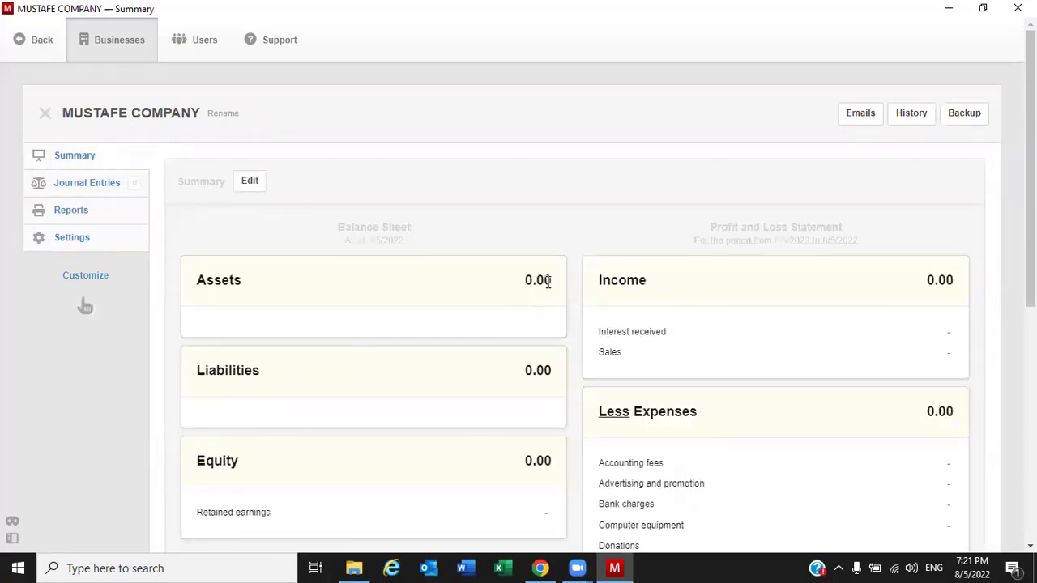
pyautogui.scroll(-1, 842, 356)
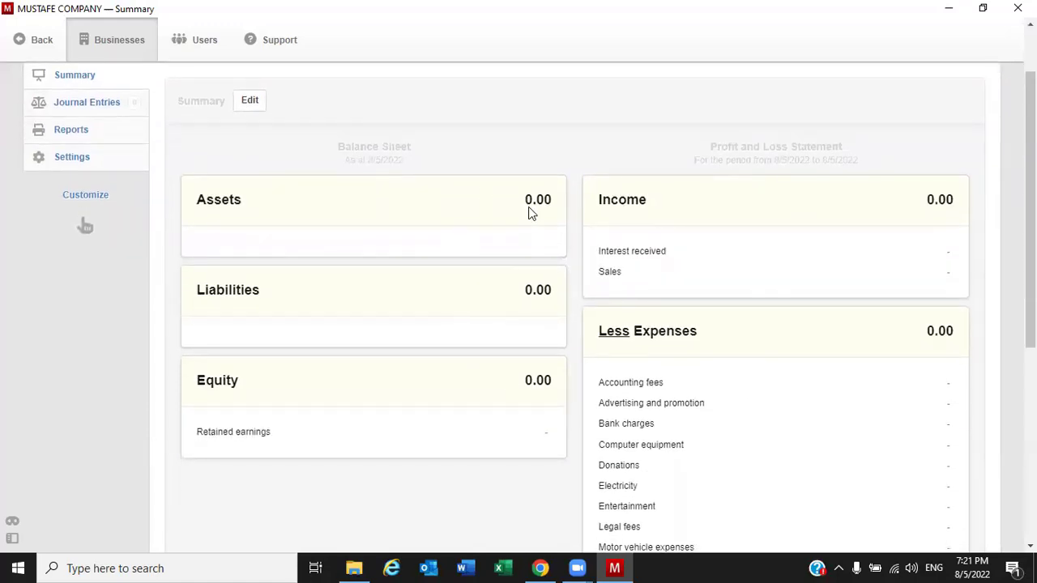
pyautogui.moveTo(527, 209); pyautogui.dragTo(556, 208)
pyautogui.moveTo(527, 290); pyautogui.dragTo(558, 296)
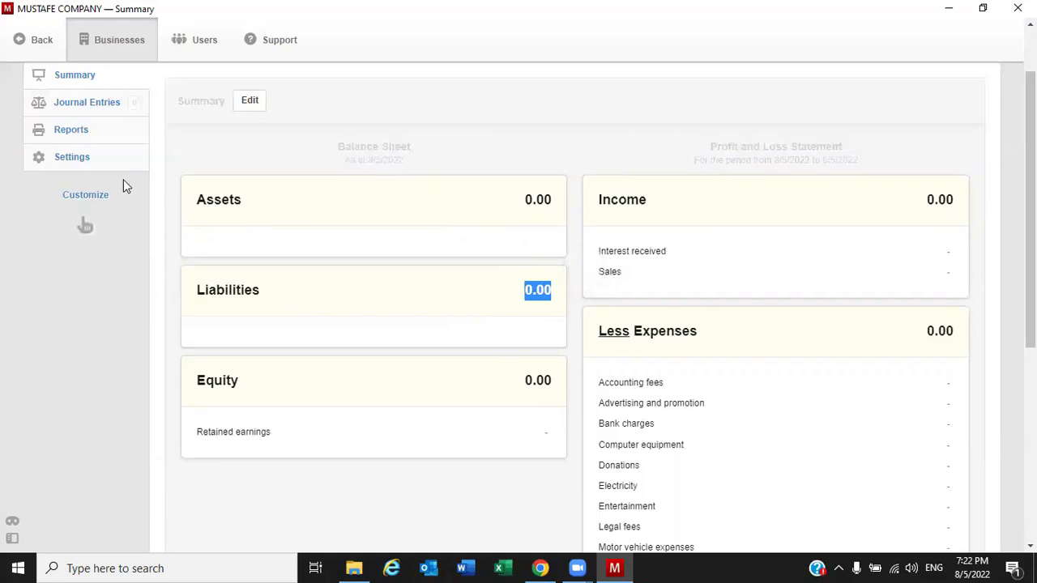
# Update the base currency in Settings to US DOLLAR, code US, symbol $, 0 decimal places
pyautogui.click(70, 162)
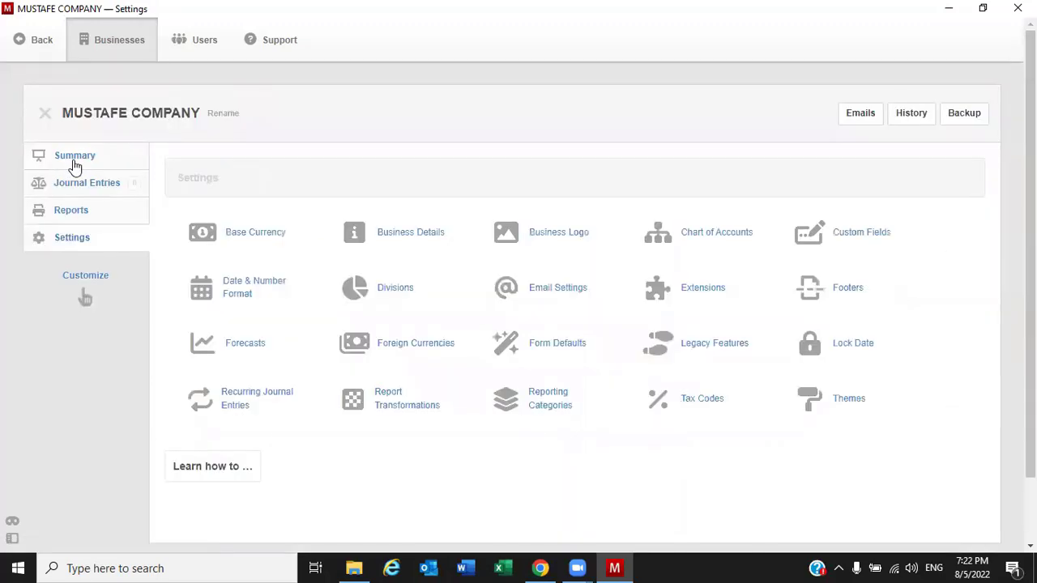
pyautogui.click(261, 235)
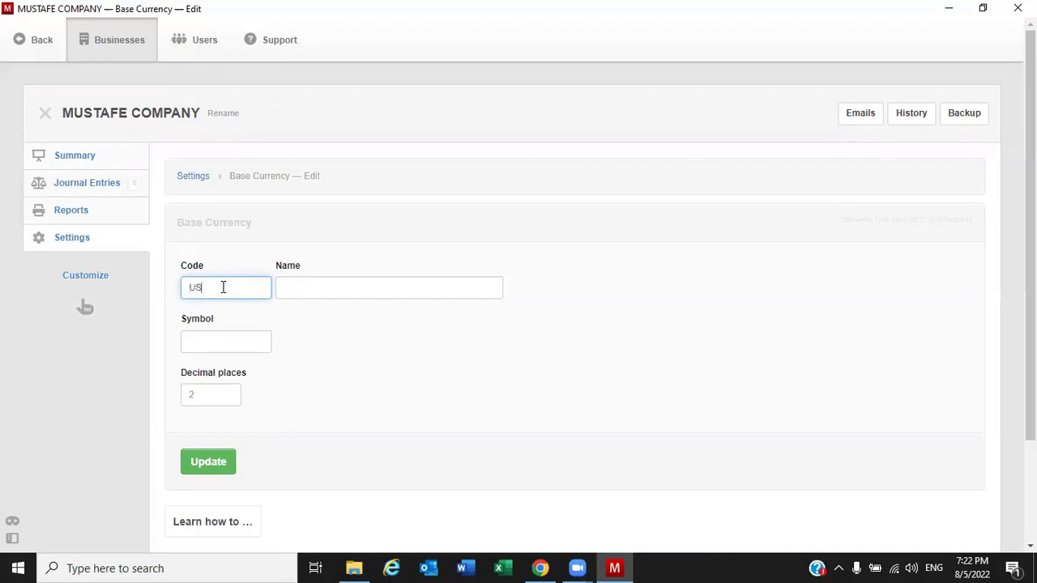
pyautogui.click(359, 289)
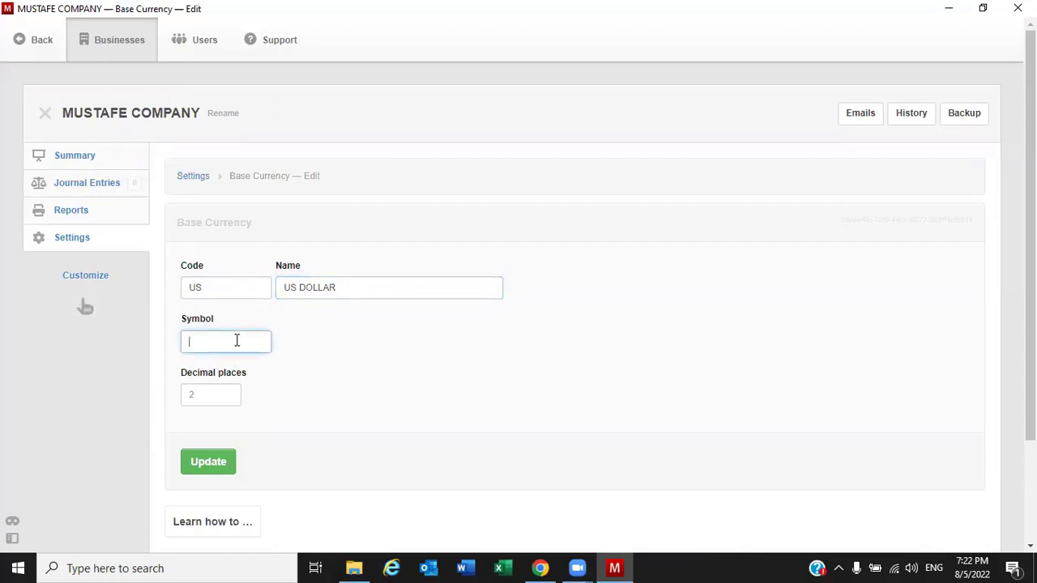
pyautogui.write('$')
pyautogui.click(228, 398)
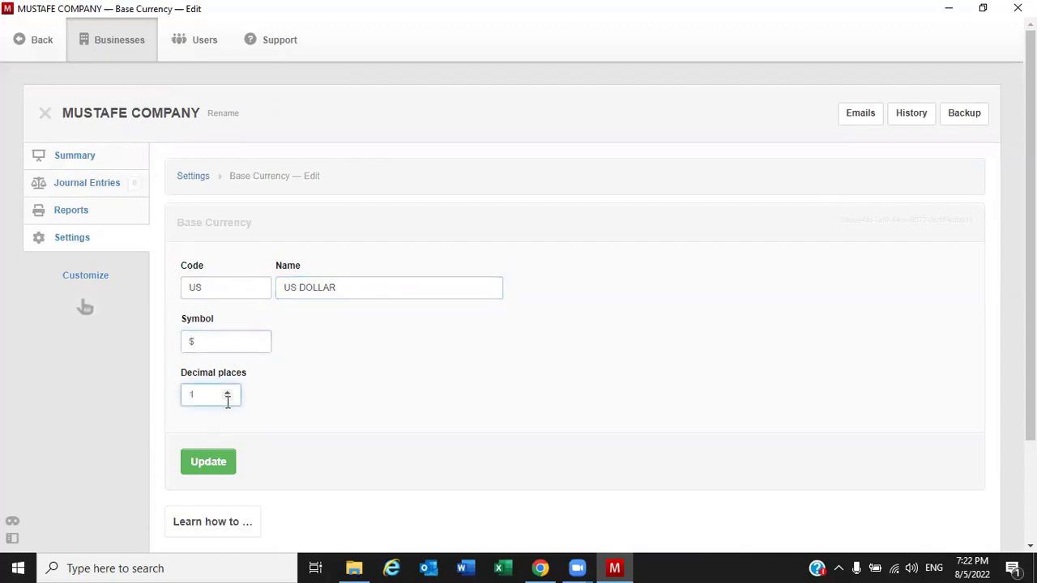
pyautogui.click(227, 393)
pyautogui.click(231, 399)
pyautogui.click(231, 399)
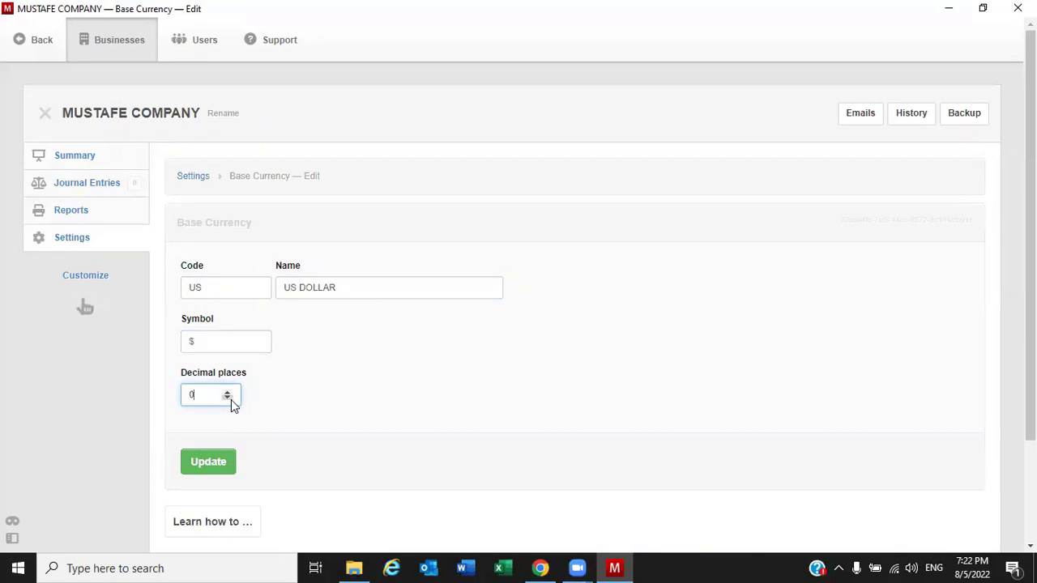
pyautogui.click(210, 472)
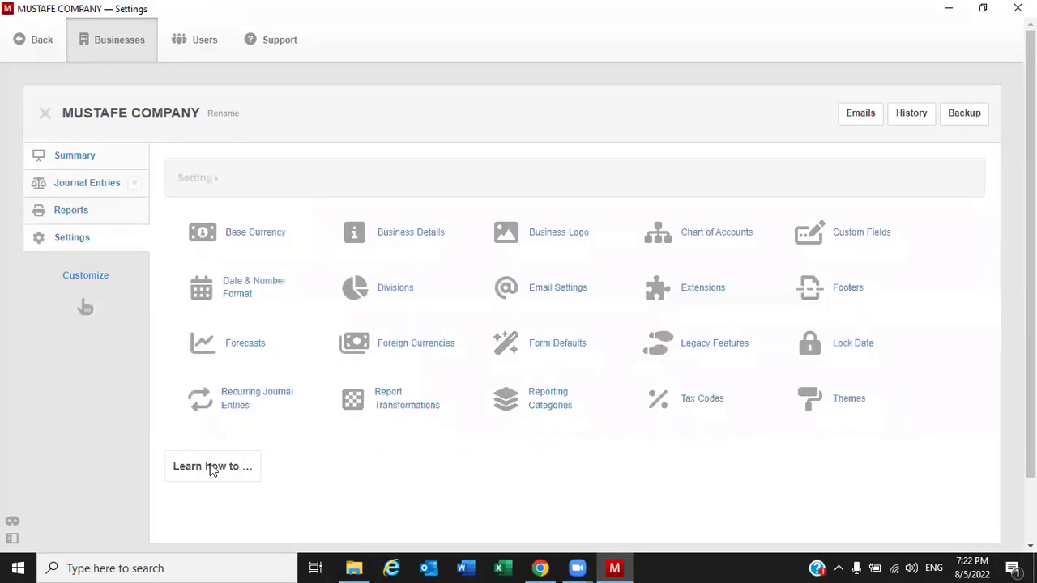
# Confirm the Summary totals read $ 0, then open the Rename form for MUSTAFE COMPANY
pyautogui.click(73, 156)
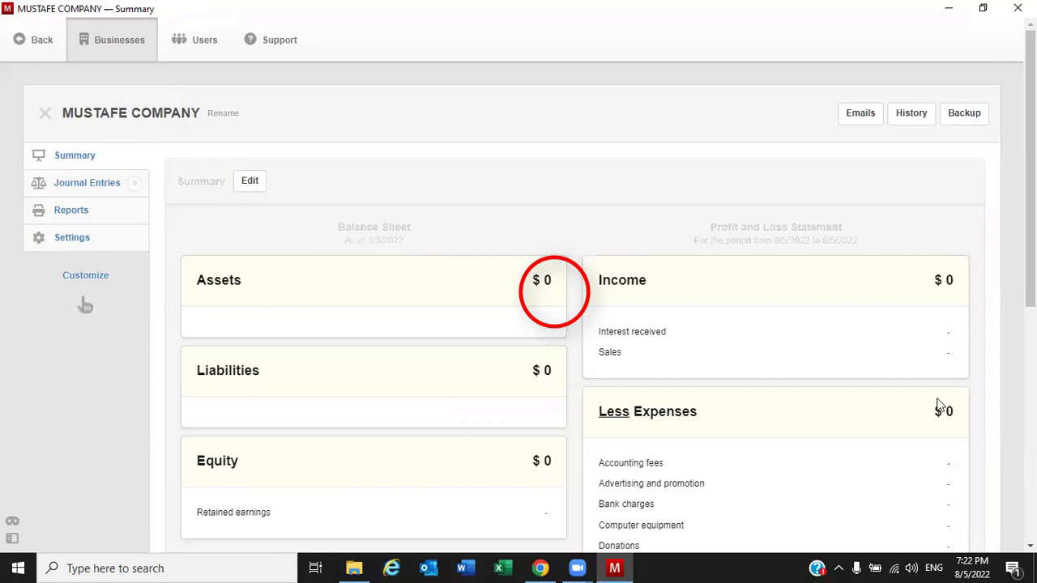
pyautogui.click(72, 239)
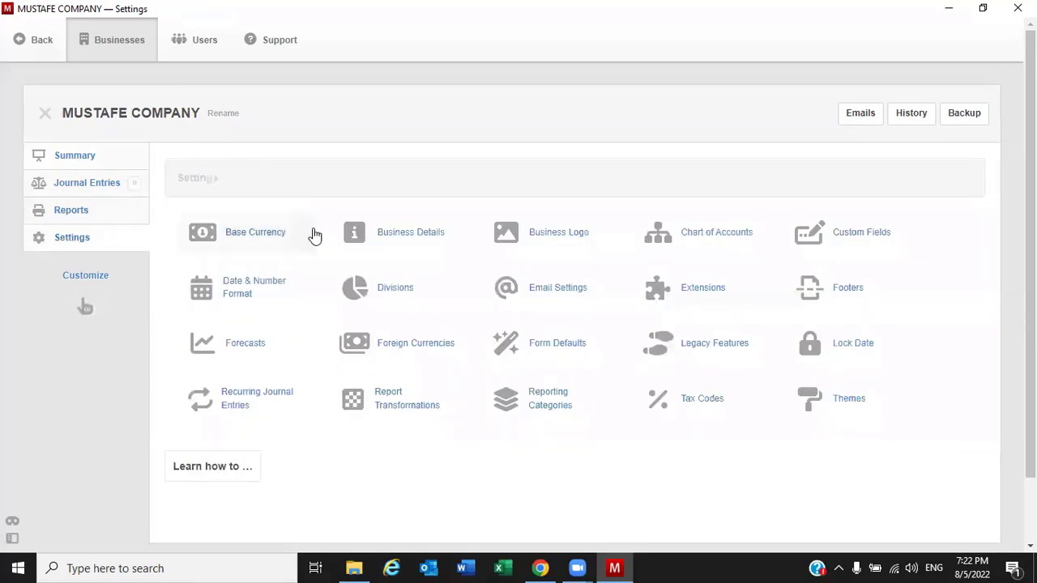
pyautogui.click(81, 160)
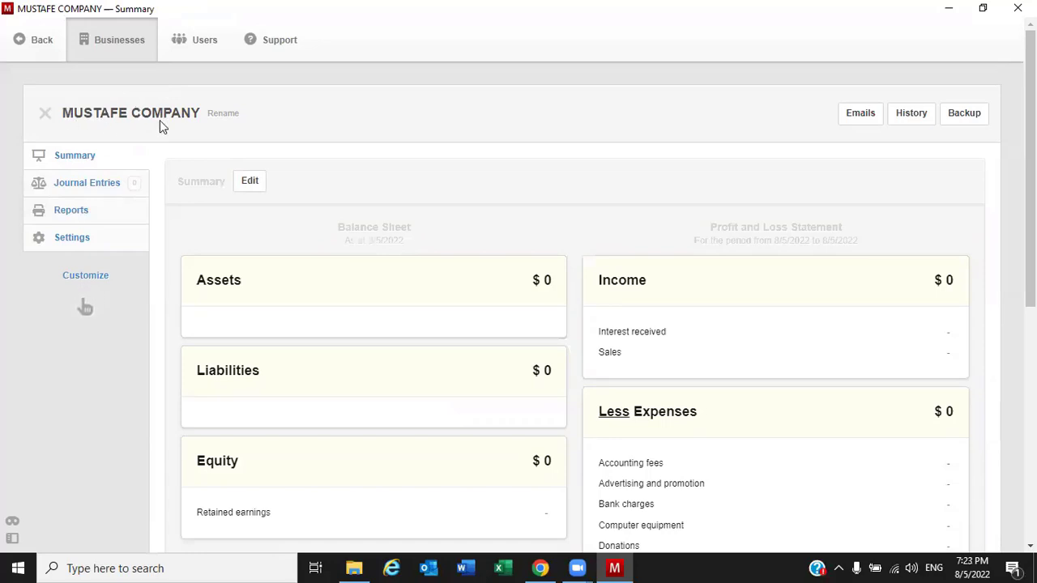
pyautogui.click(222, 118)
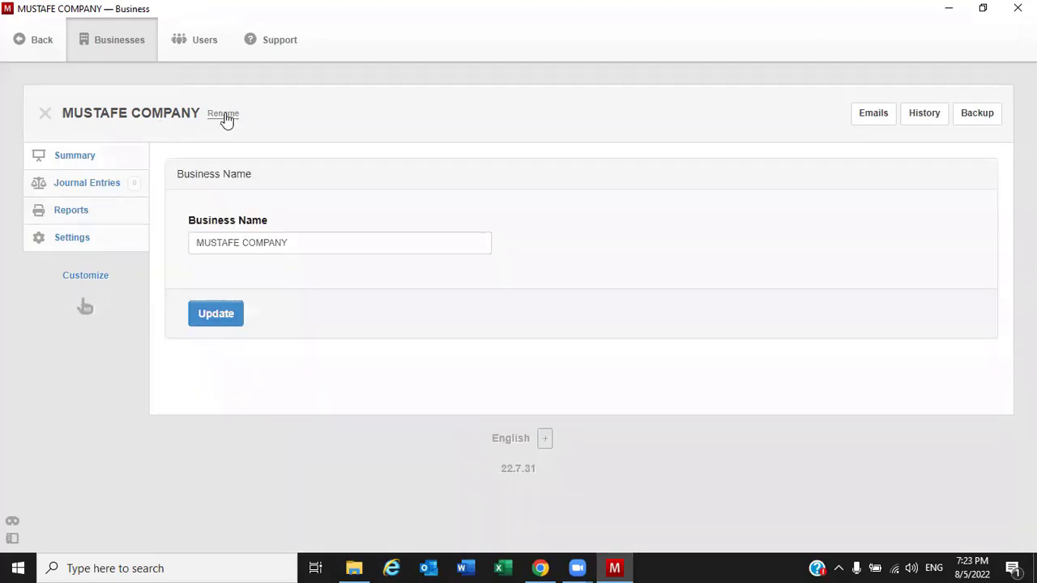
# Change the business name from MUSTAFE COMPANY to XAREED COMPANY and save it
pyautogui.doubleClick(214, 243)
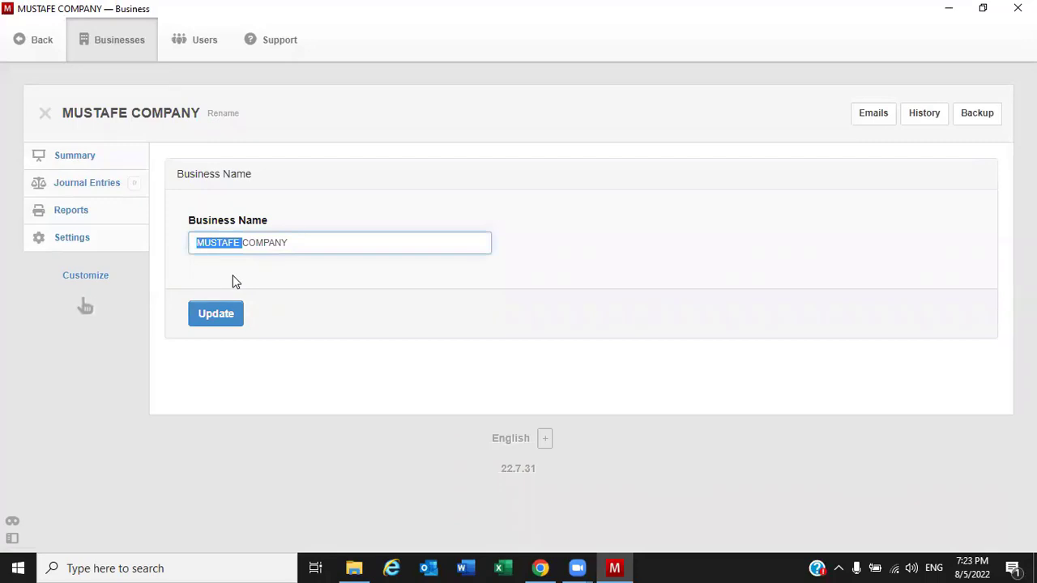
pyautogui.write('XARED')
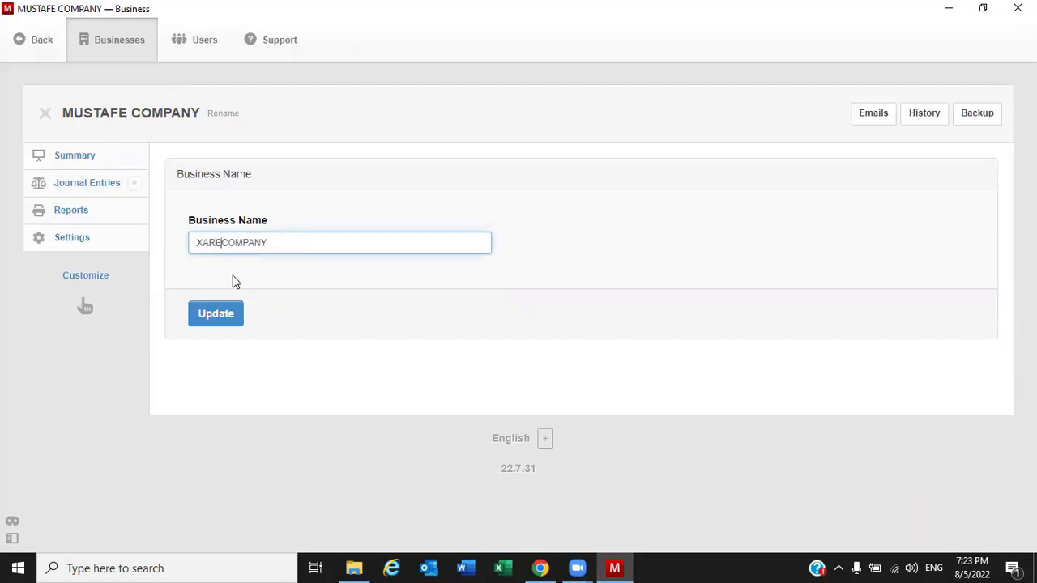
pyautogui.press('BackSpace')
pyautogui.write('ED')
pyautogui.click(212, 319)
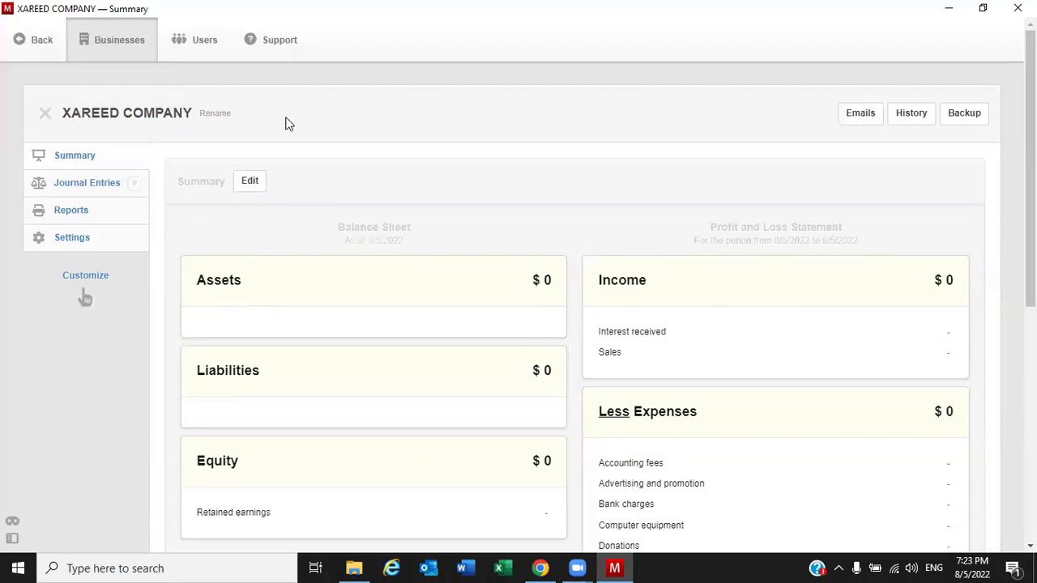
pyautogui.click(72, 239)
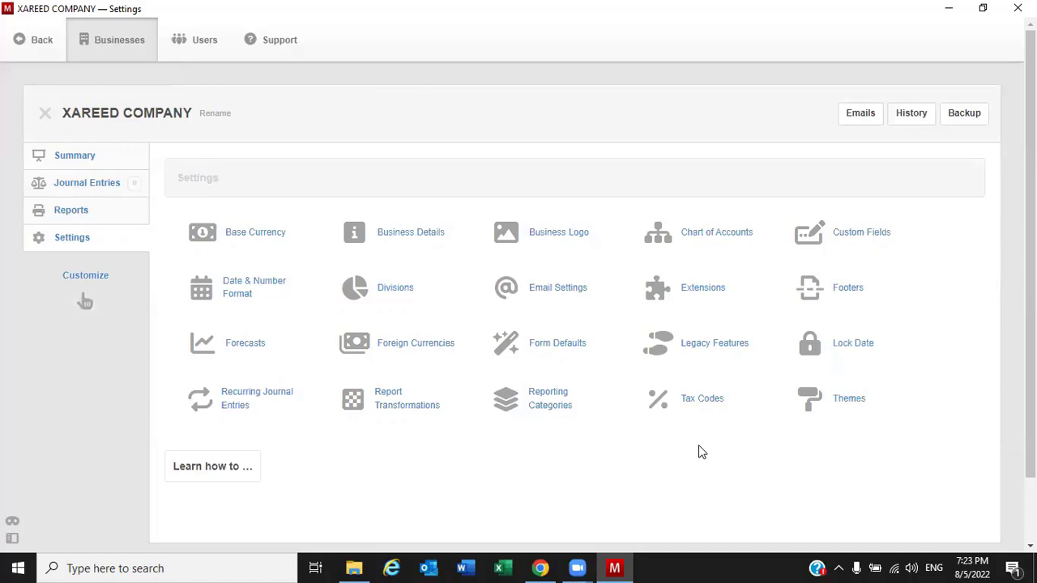
# Start a new foreign currency with code QAR, name RIYTAL and symbol QAR
pyautogui.click(418, 356)
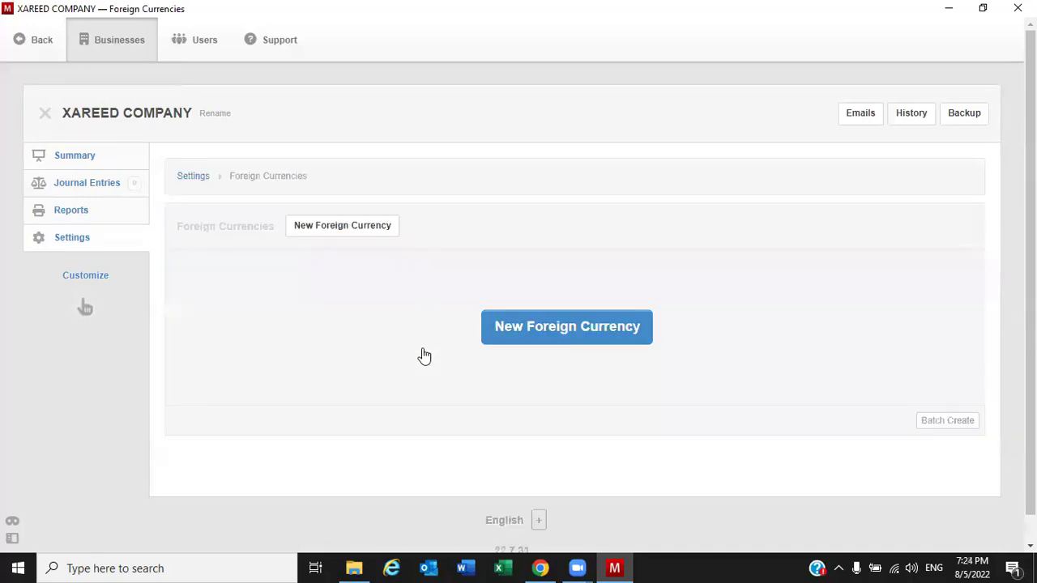
pyautogui.click(359, 233)
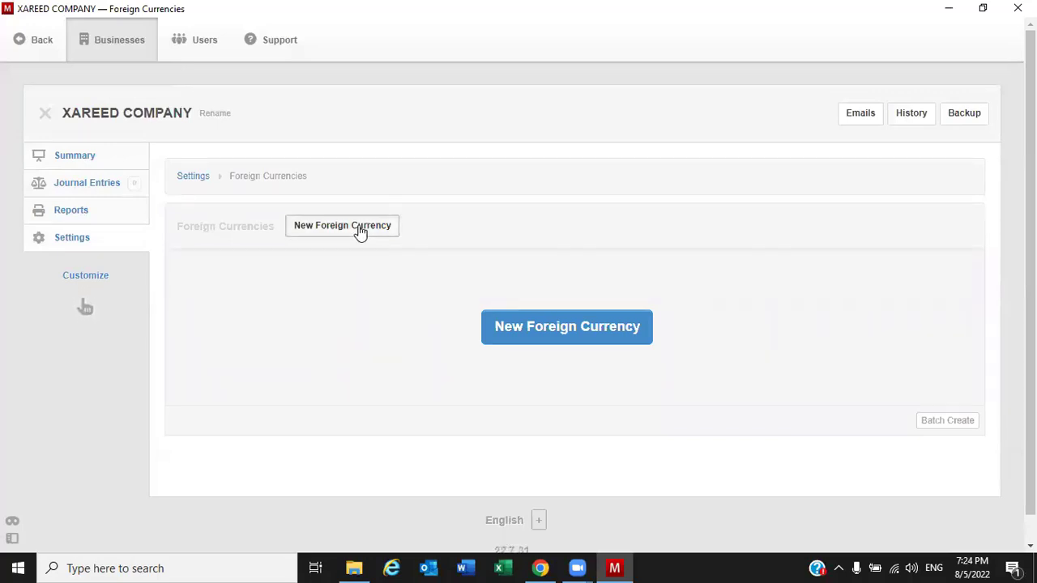
pyautogui.click(243, 289)
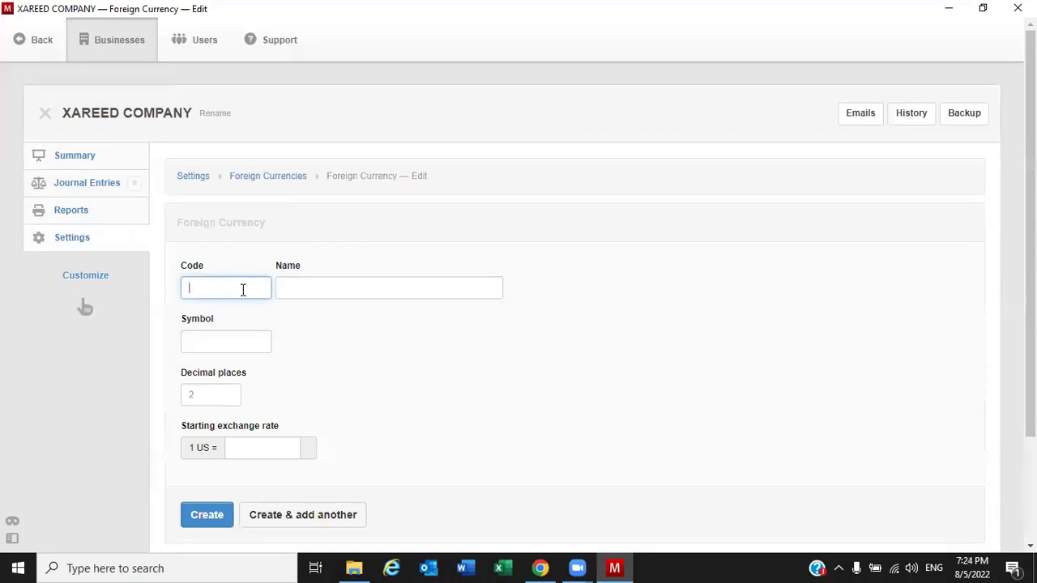
pyautogui.write('QAR')
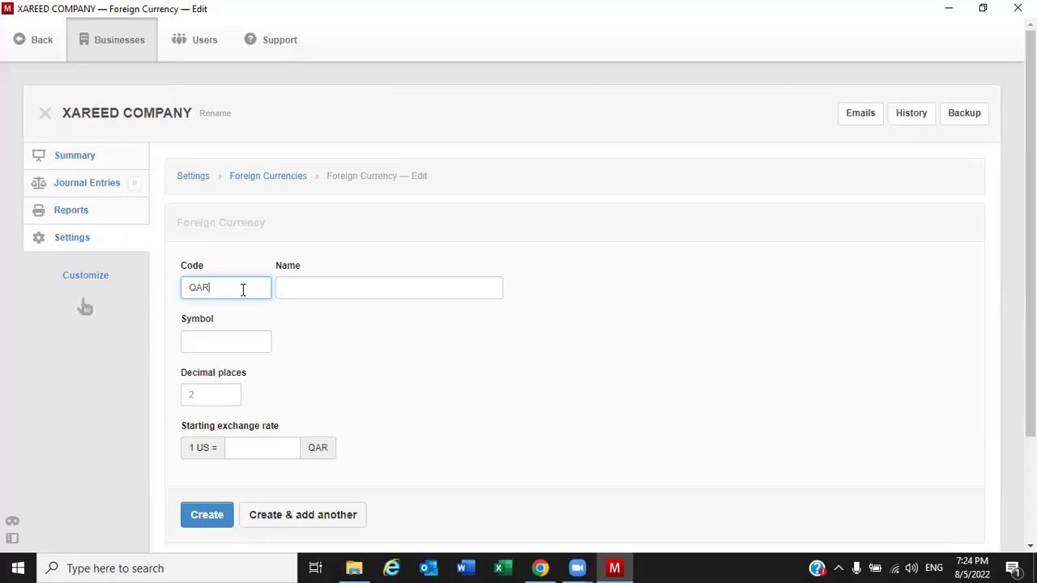
pyautogui.click(367, 287)
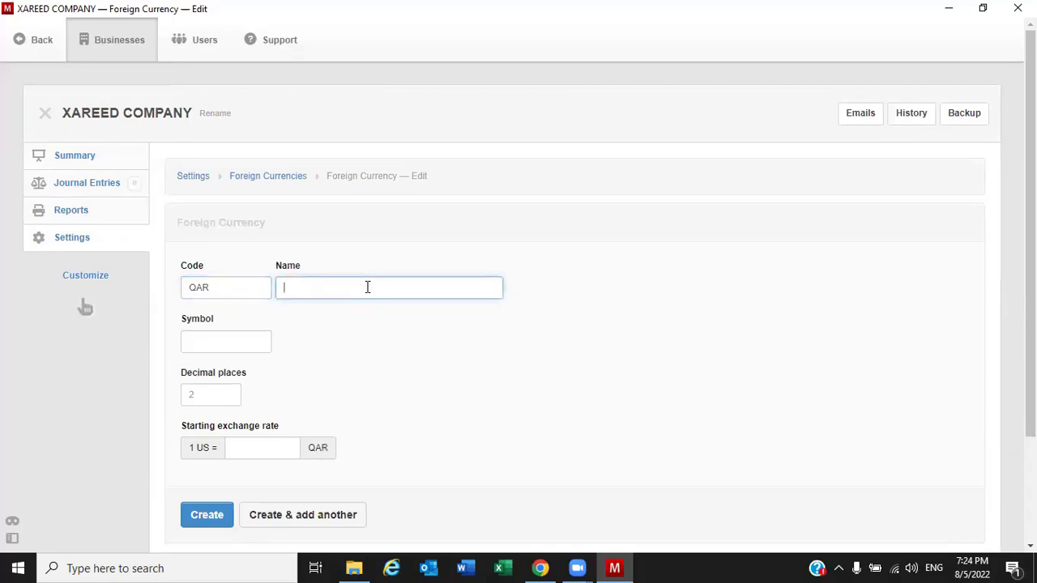
pyautogui.write('RIYTAL')
pyautogui.click(202, 339)
pyautogui.write('QA')
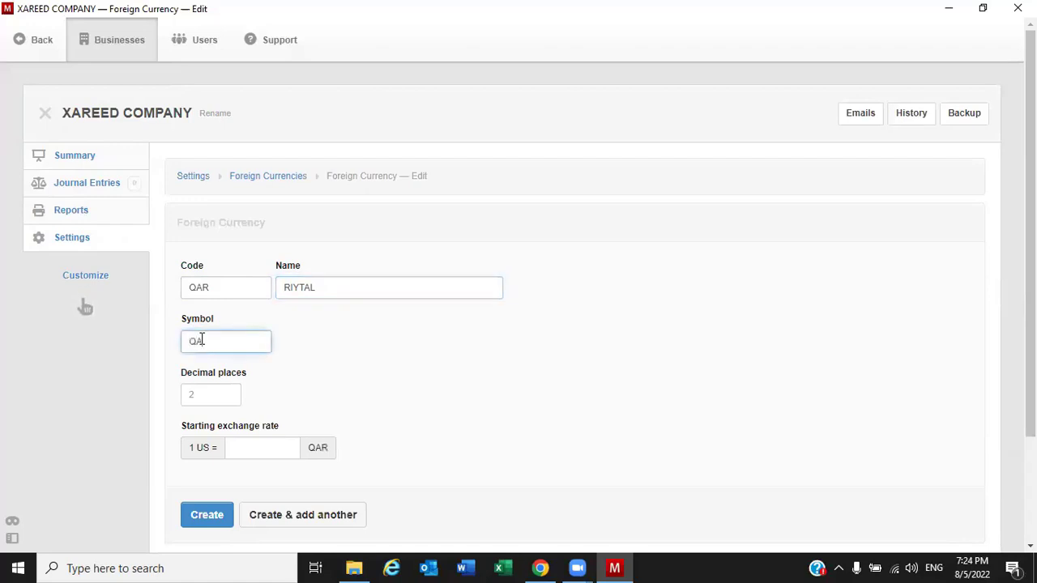
pyautogui.write('R')
# Give the currency 0 decimal places and a 3.65 starting rate, then create it
pyautogui.click(225, 395)
pyautogui.write('2')
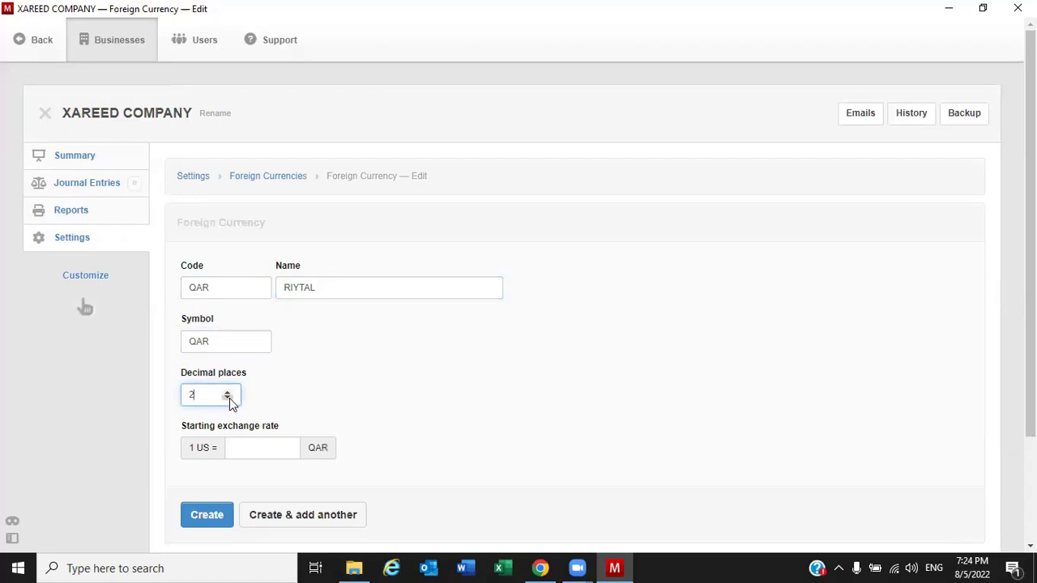
pyautogui.click(228, 398)
pyautogui.click(228, 398)
pyautogui.click(253, 445)
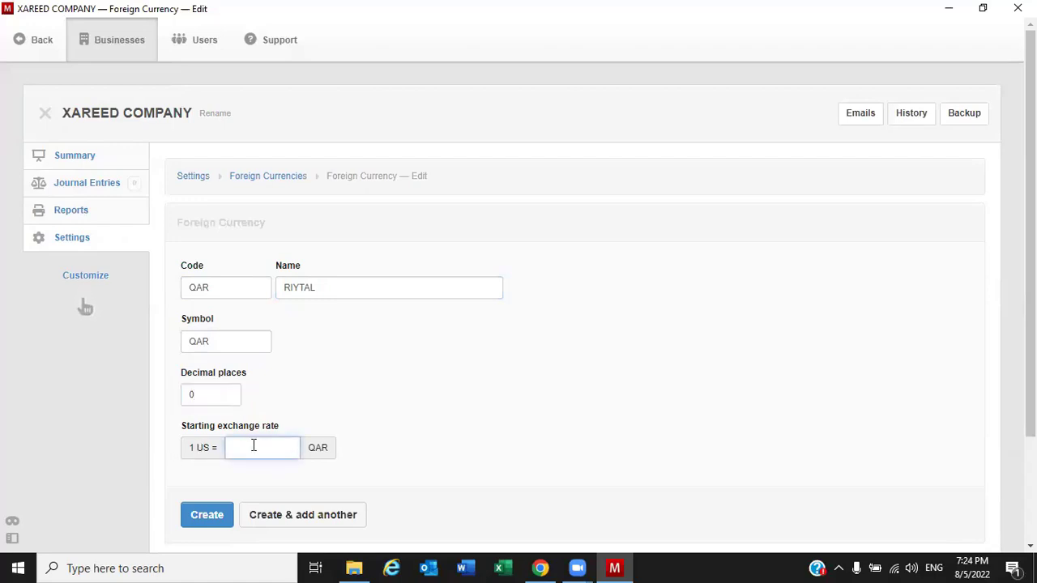
pyautogui.write('3')
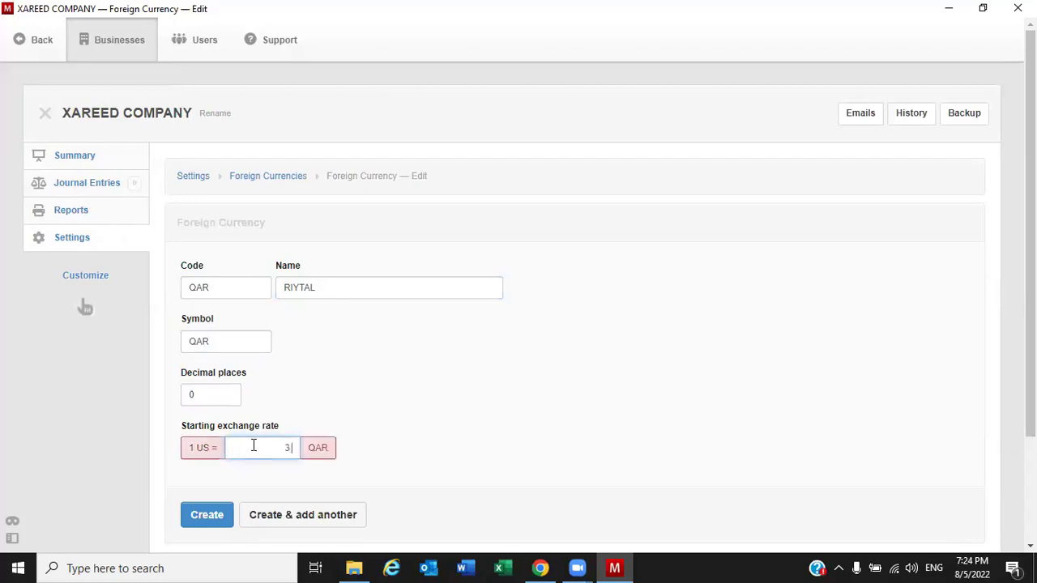
pyautogui.write('.65')
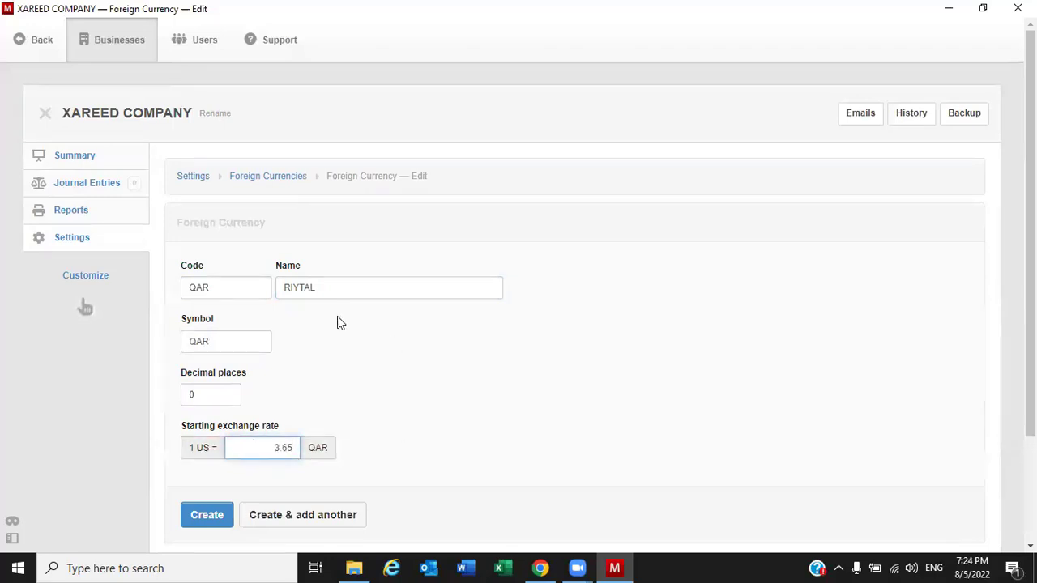
pyautogui.click(213, 521)
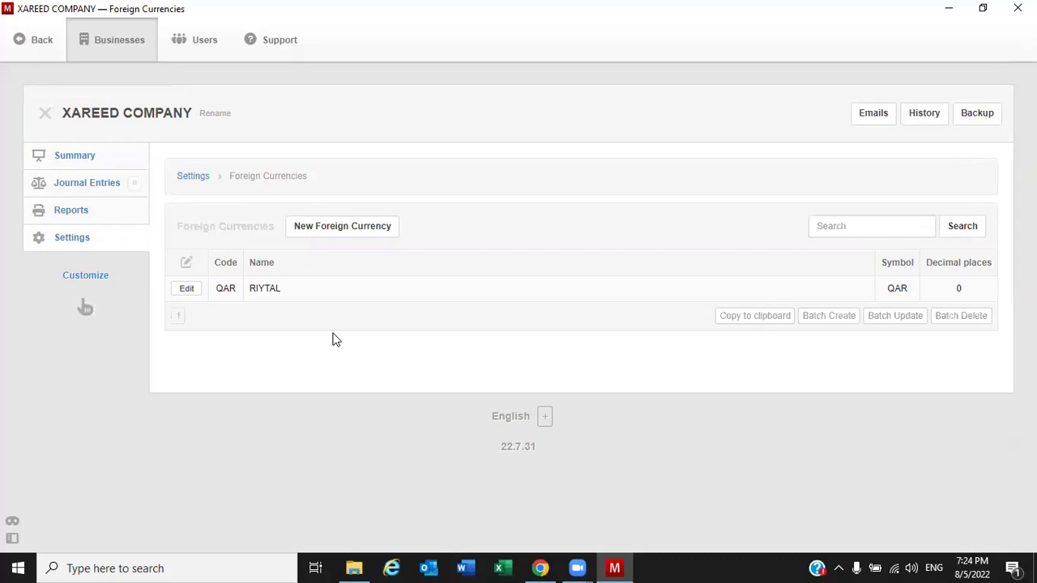
pyautogui.click(66, 239)
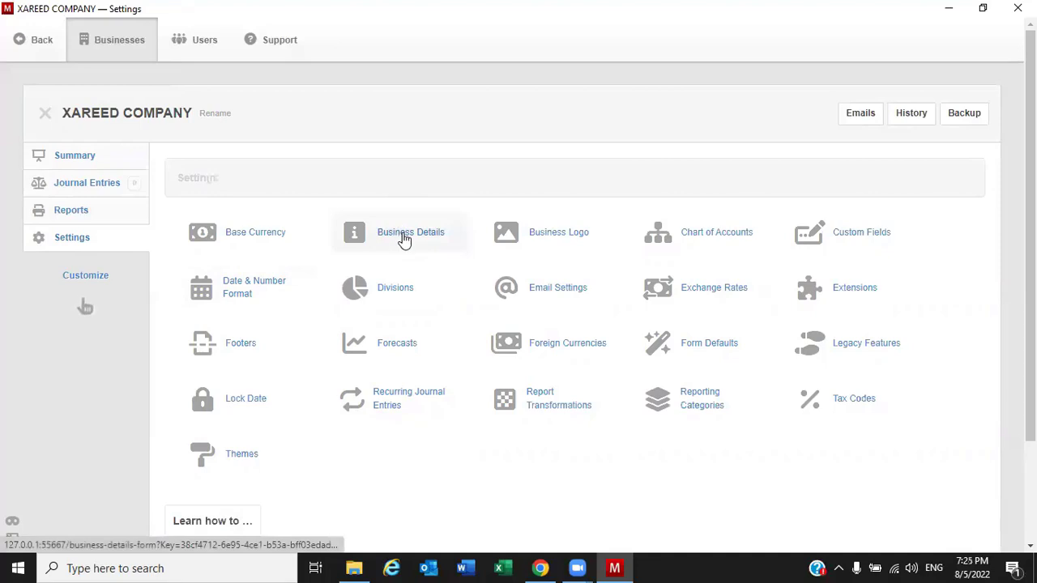
# Paste XAREED COMPANY into the Name field of Business Details
pyautogui.click(403, 237)
pyautogui.click(292, 285)
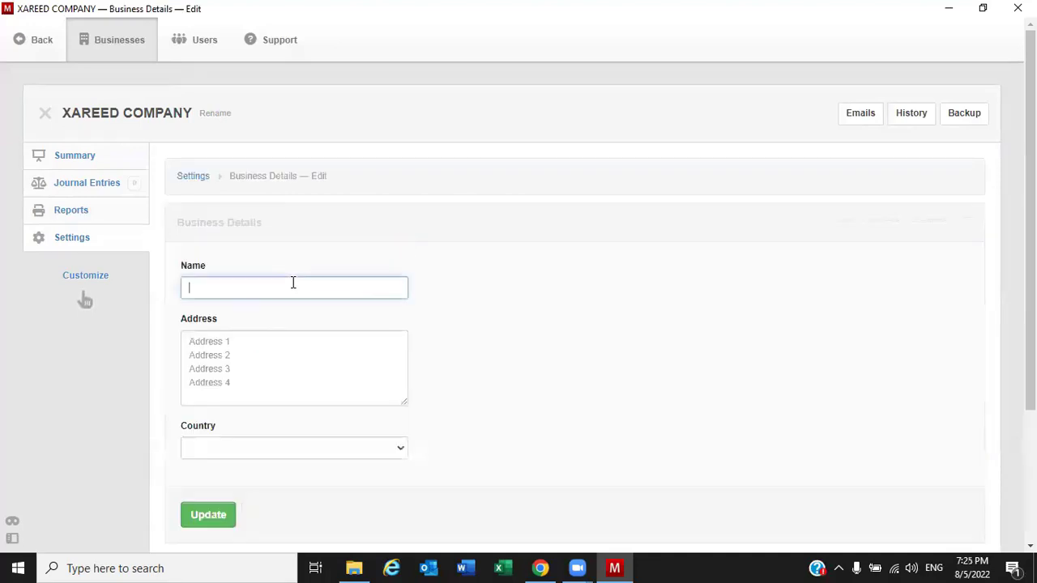
pyautogui.tripleClick(100, 111)
pyautogui.hotkey('ctrl', 'c')
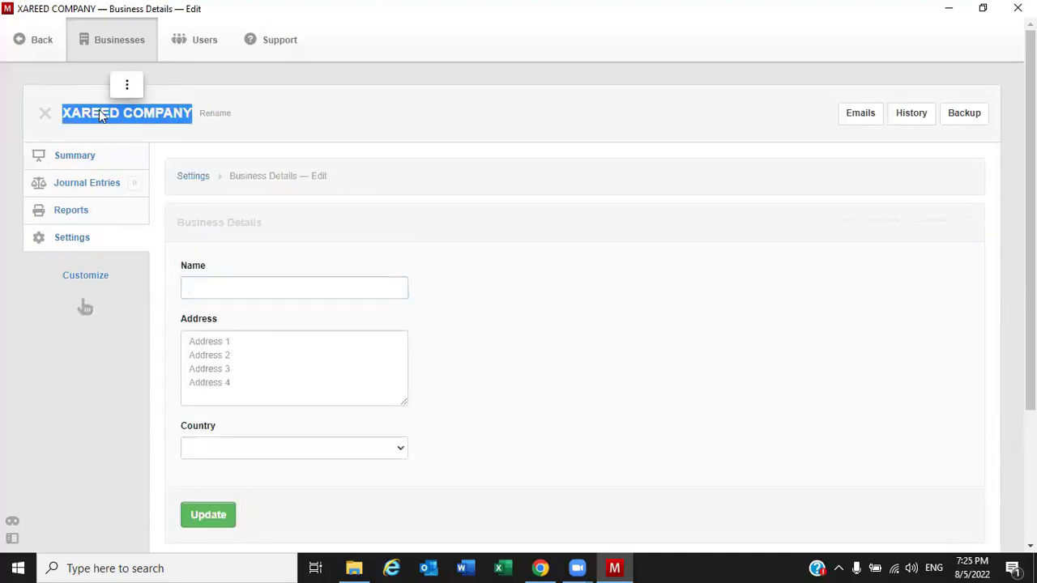
pyautogui.click(308, 277)
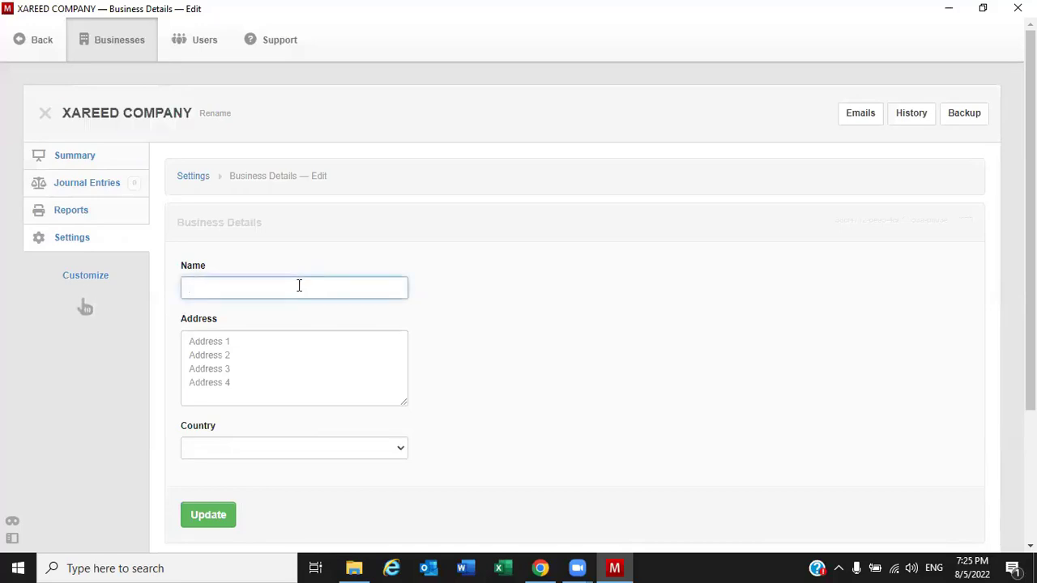
pyautogui.hotkey('ctrl', 'v')
# Type the business's street, city and country as separate address lines
pyautogui.click(258, 347)
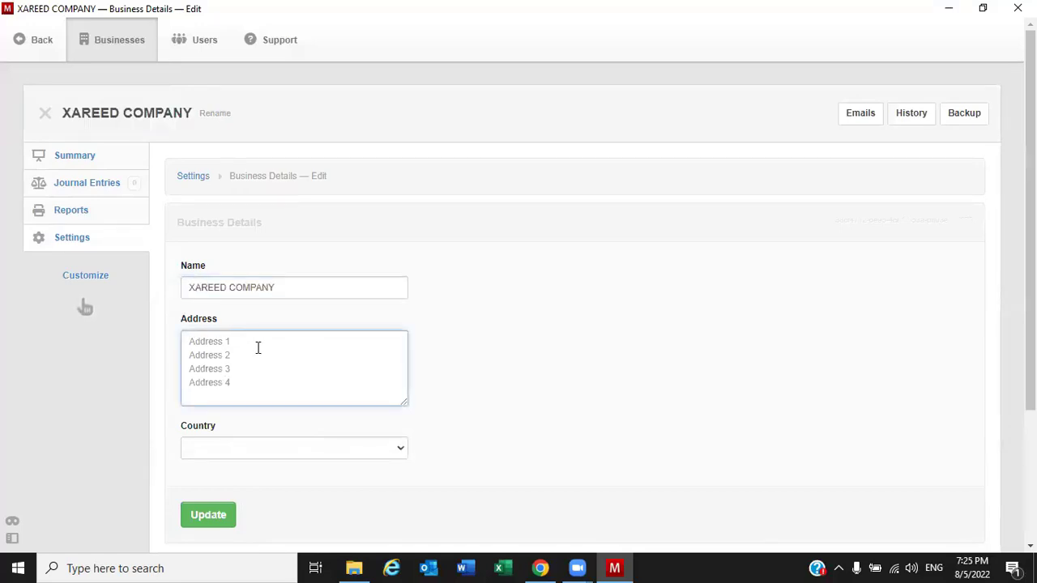
pyautogui.write('BAR')
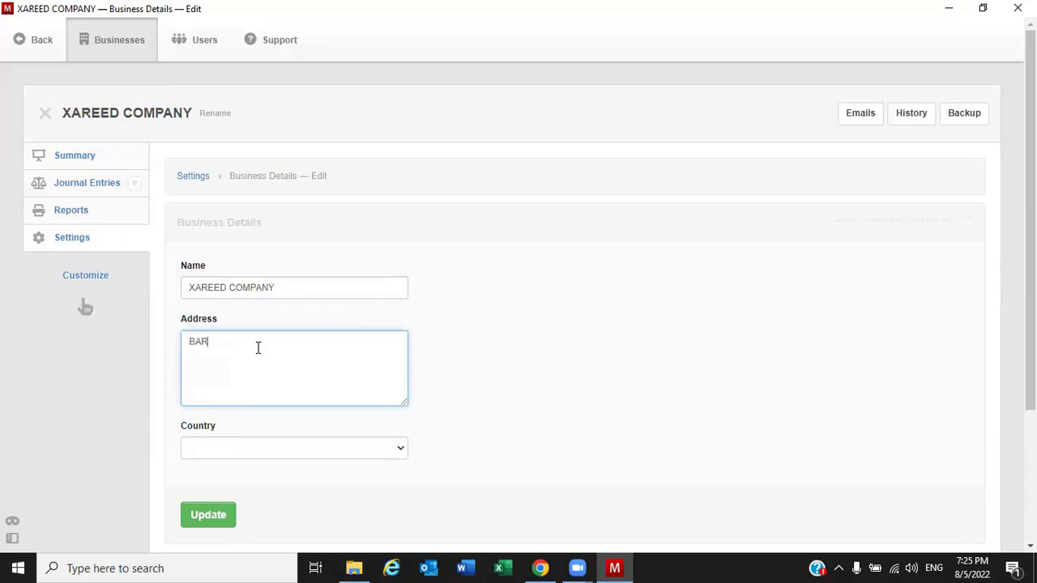
pyautogui.press('BackSpace')
pyautogui.write('KAARO')
pyautogui.press('Return')
pyautogui.write('MUO')
pyautogui.write('DISHO')
pyautogui.press('Return')
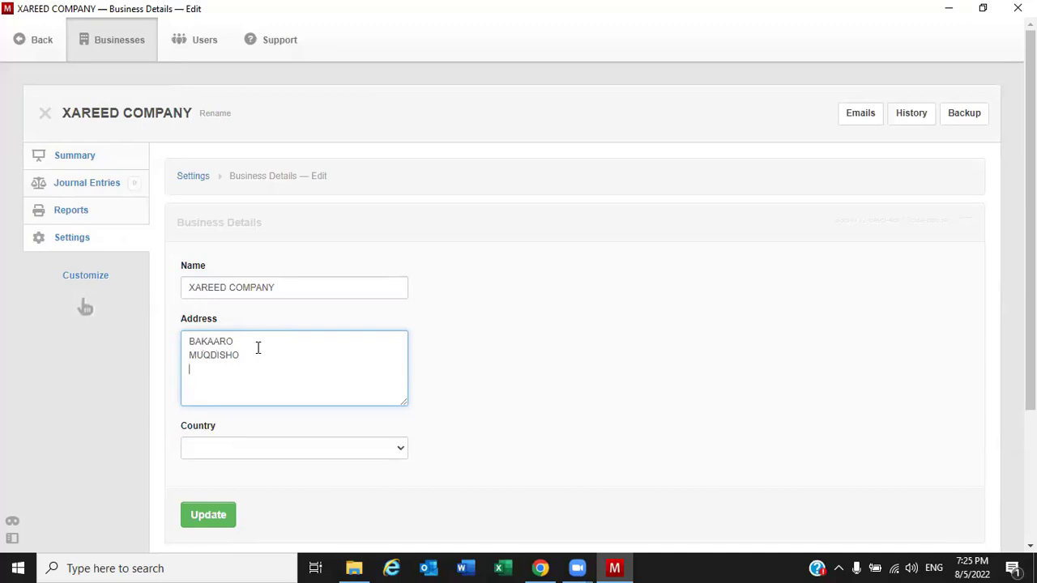
pyautogui.write('SOMLIA')
pyautogui.press('BackSpace')
pyautogui.press('BackSpace')
pyautogui.press('BackSpace')
pyautogui.write('ALIA')
pyautogui.press('Return')
pyautogui.press('Return')
# Add the business phone number and e-mail to the address, then save the details
pyautogui.write('P')
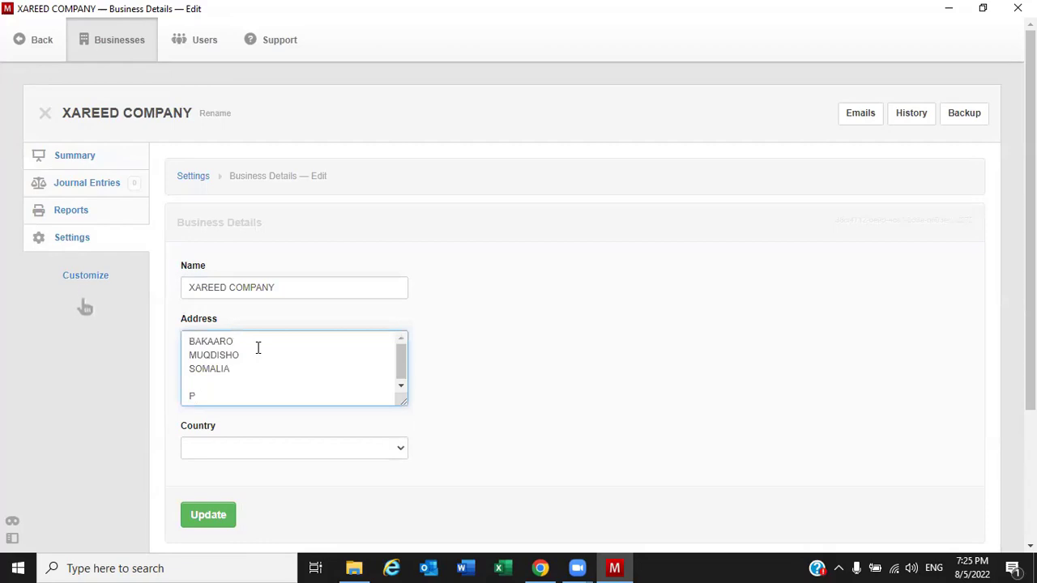
pyautogui.press('Return')
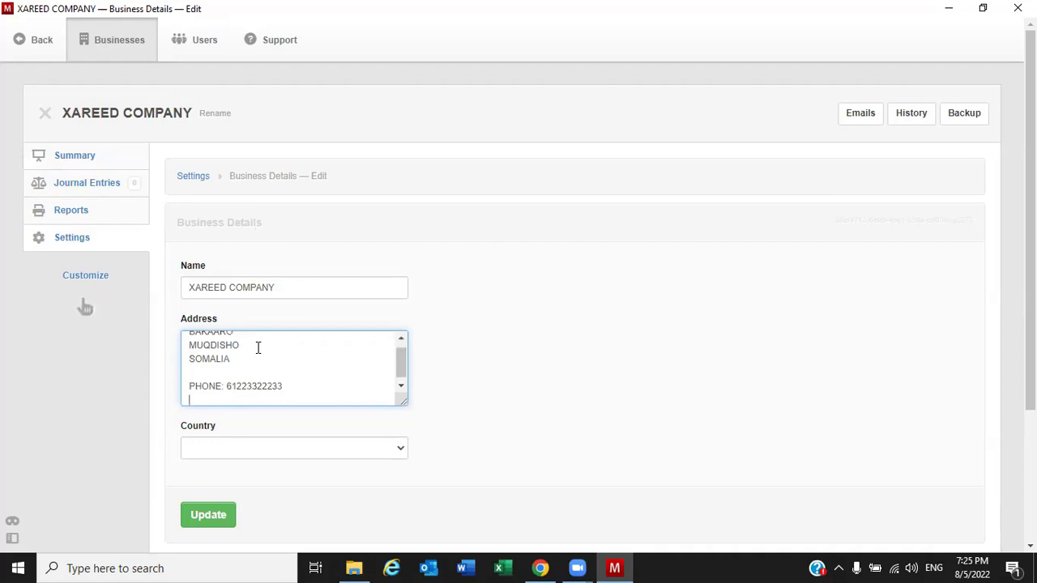
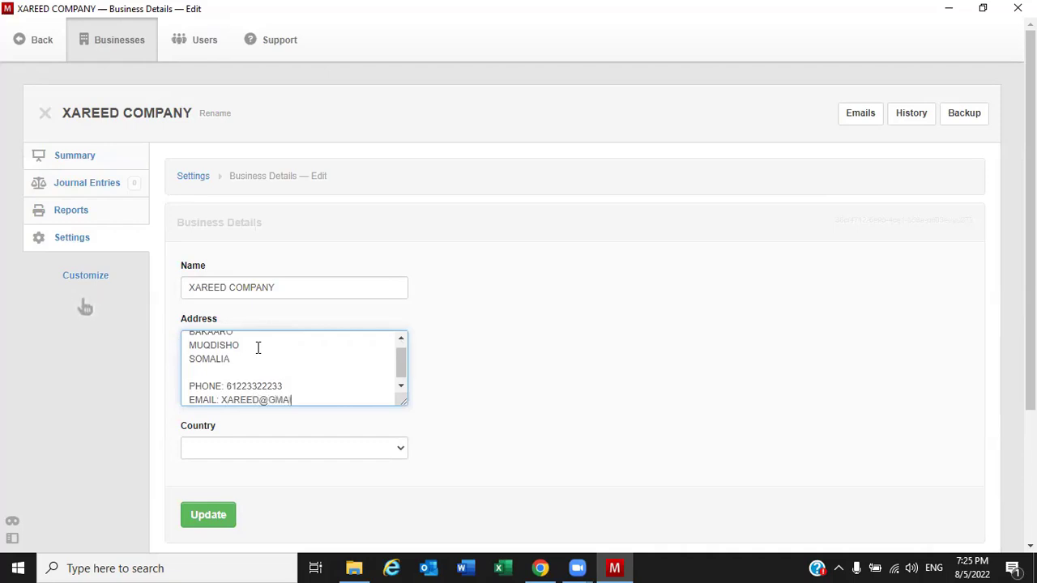
pyautogui.scroll(-2, 646, 380)
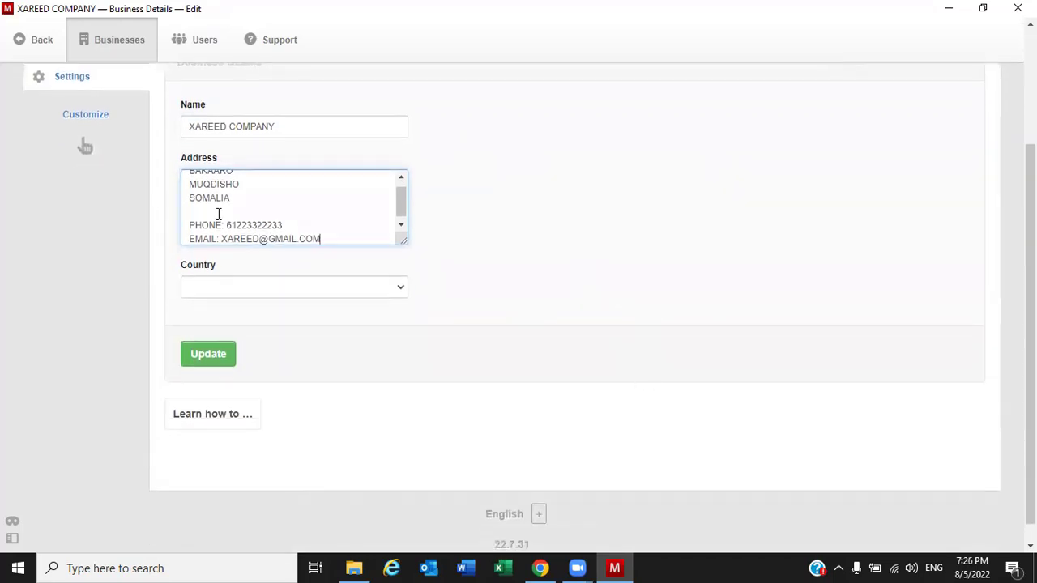
pyautogui.click(315, 288)
pyautogui.click(526, 260)
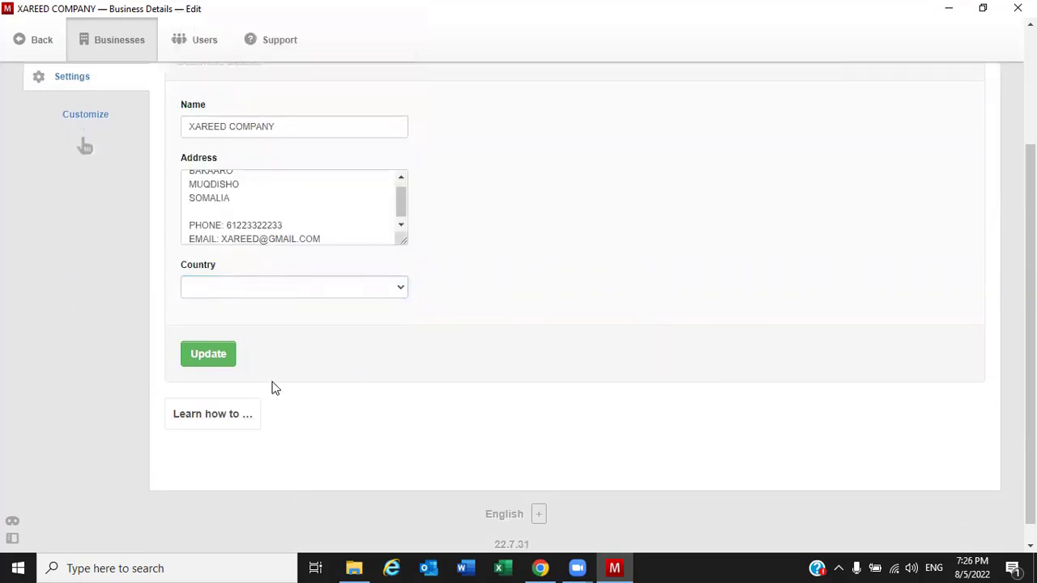
pyautogui.click(206, 364)
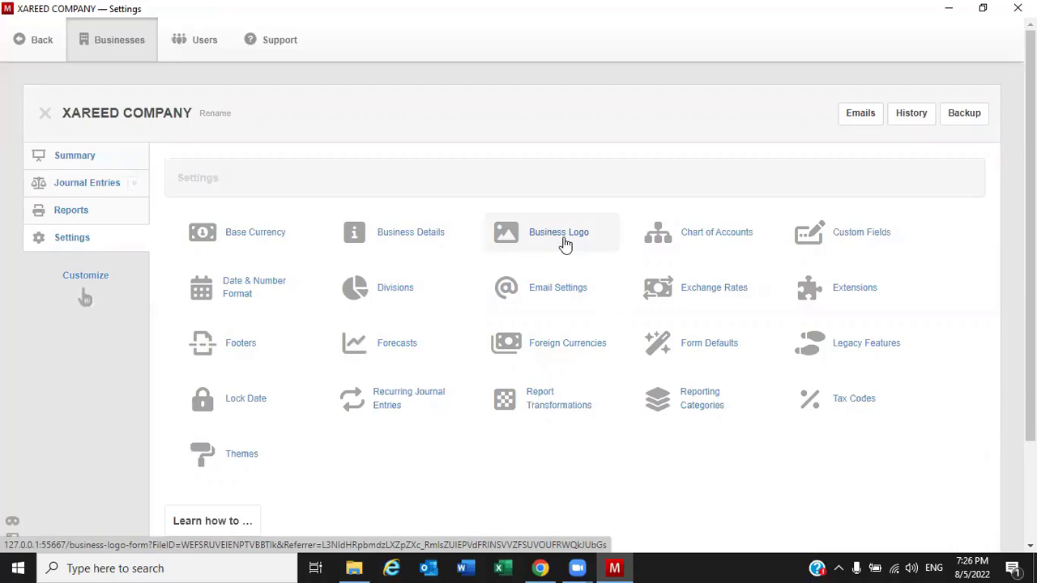
# Upload the SheerXirfad logo PNG as the business logo and save it
pyautogui.click(565, 245)
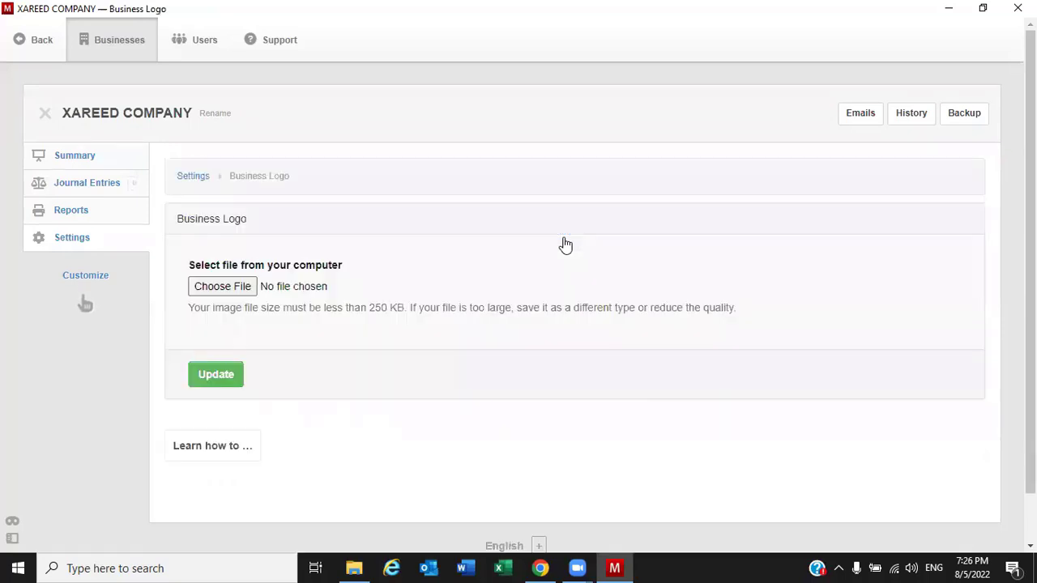
pyautogui.click(222, 286)
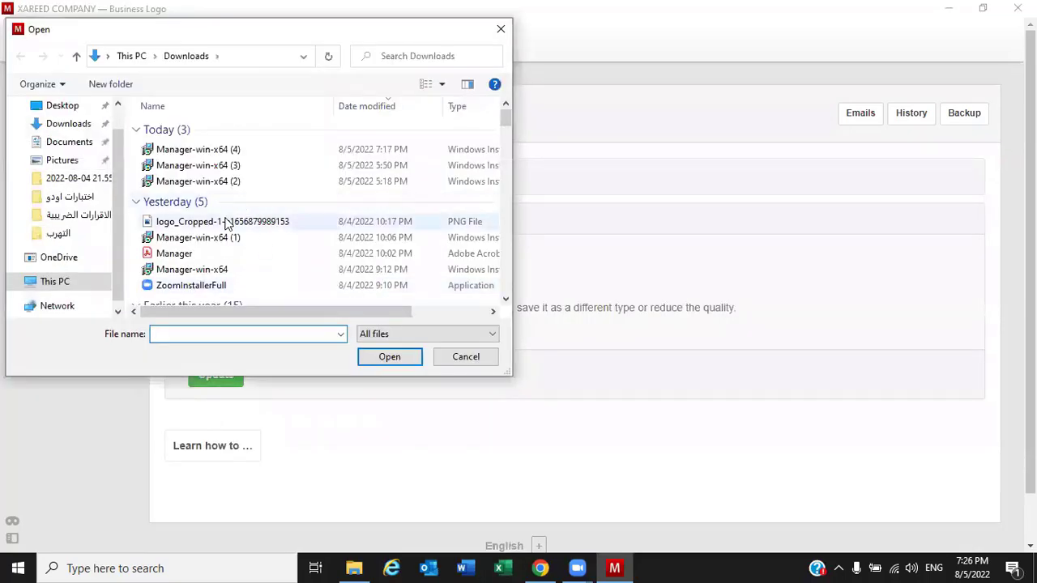
pyautogui.scroll(-1, 227, 227)
pyautogui.click(268, 176)
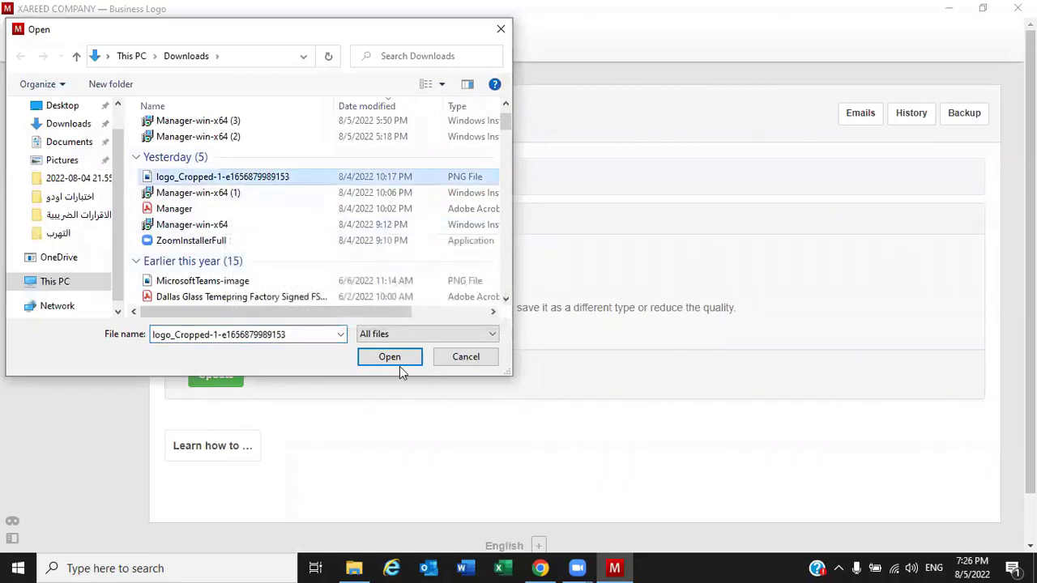
pyautogui.click(400, 357)
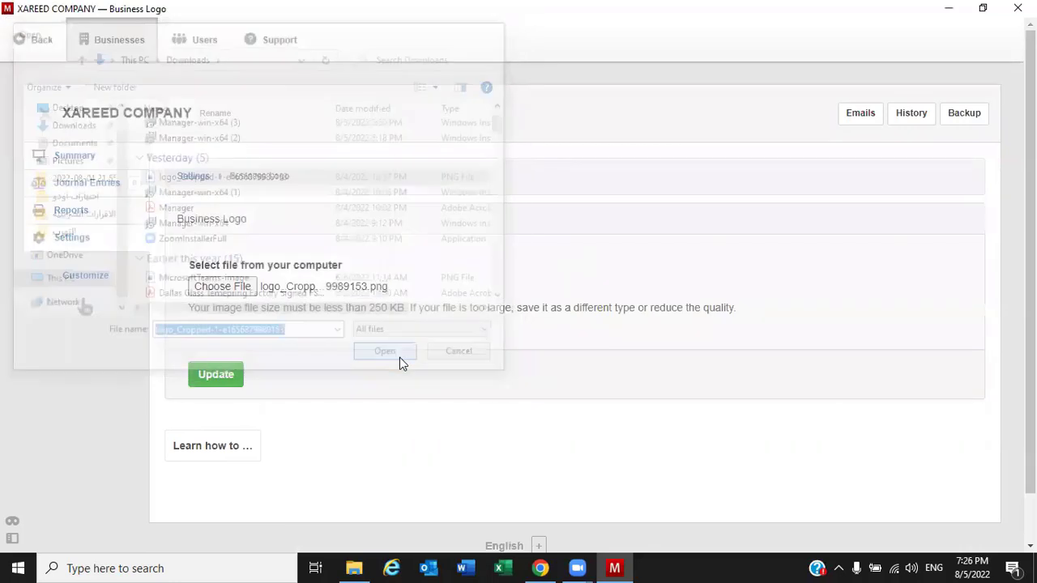
pyautogui.click(212, 379)
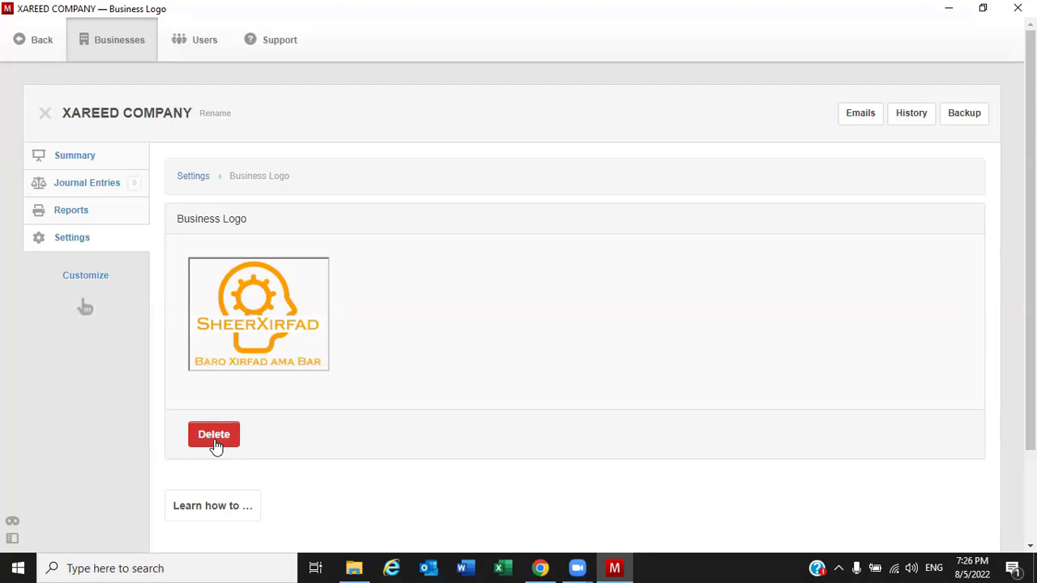
pyautogui.click(67, 245)
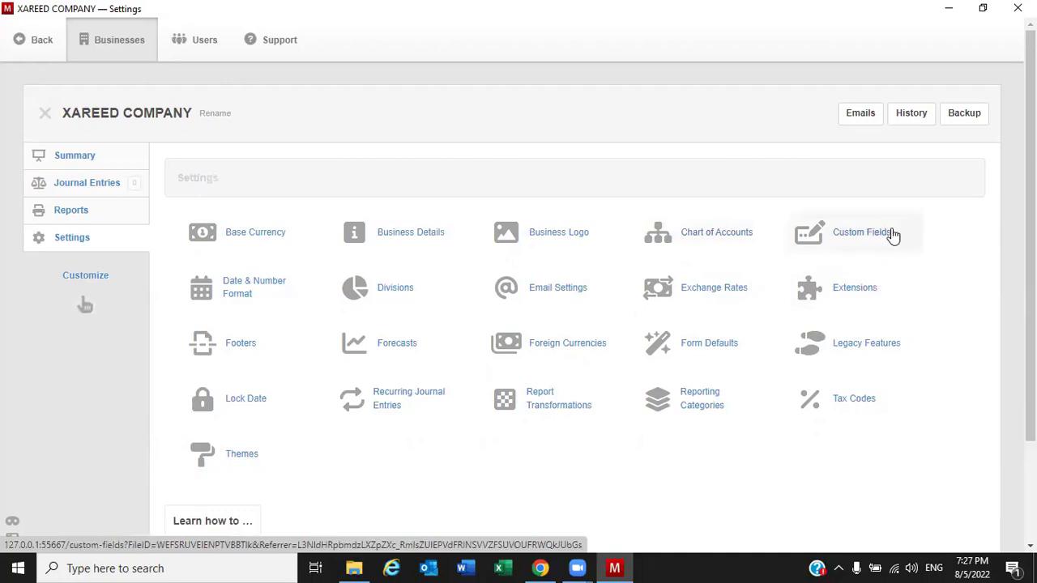
pyautogui.click(252, 294)
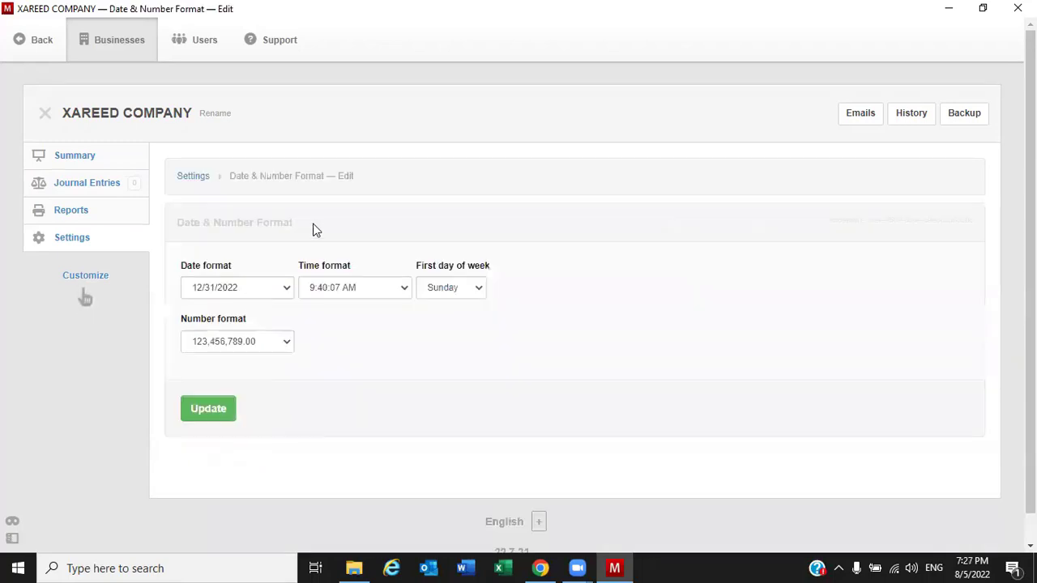
# Choose the 31.12.2022 date format and Saturday week start, keeping time and number formats
pyautogui.click(240, 293)
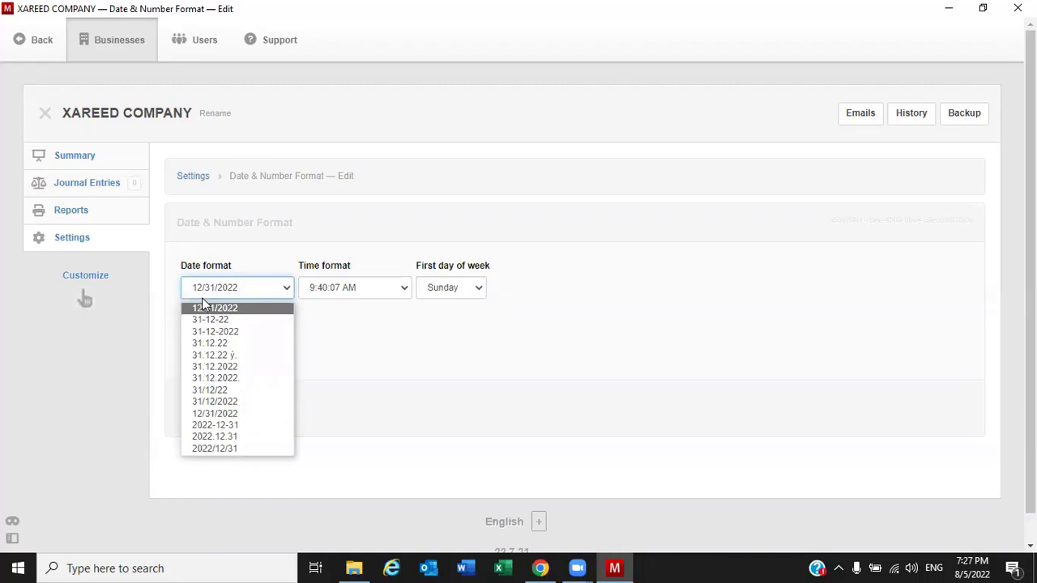
pyautogui.click(229, 369)
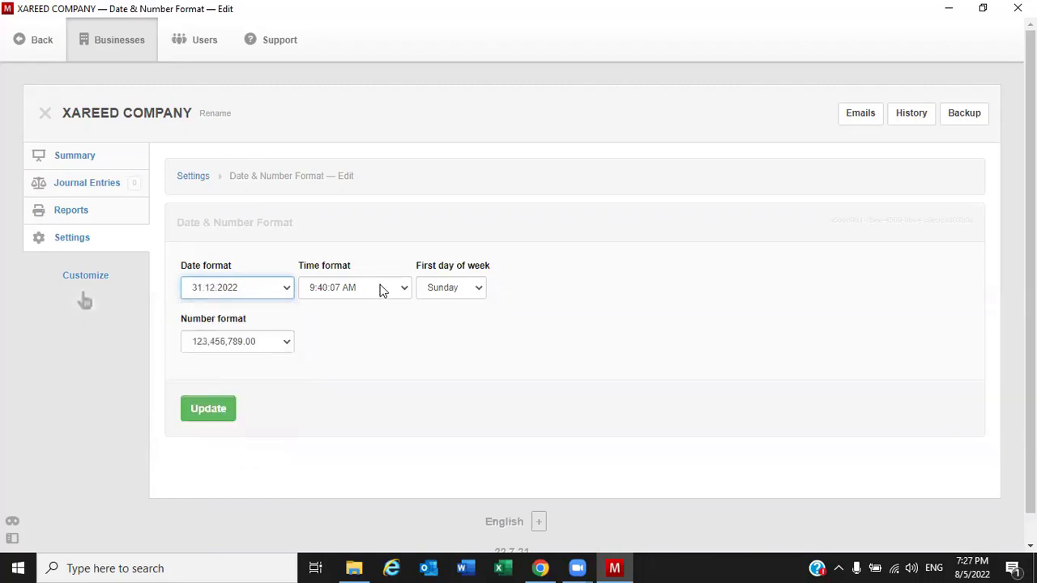
pyautogui.click(382, 291)
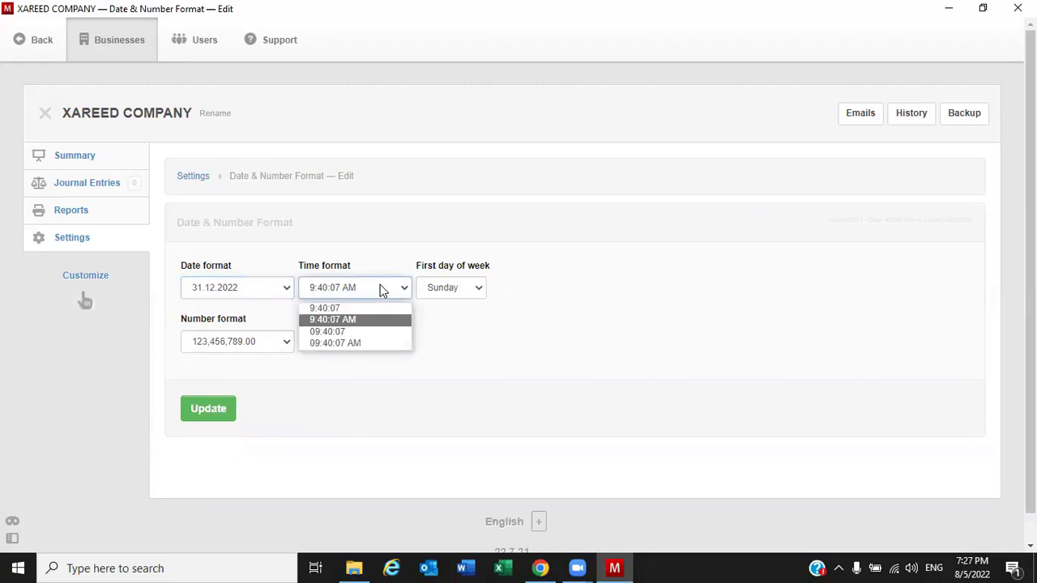
pyautogui.click(531, 374)
pyautogui.click(472, 294)
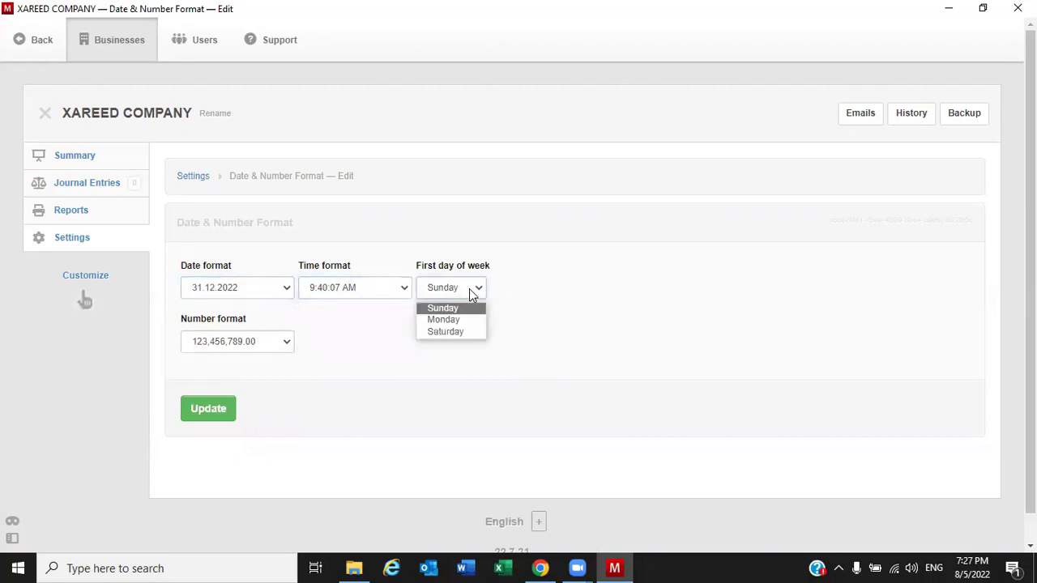
pyautogui.click(434, 332)
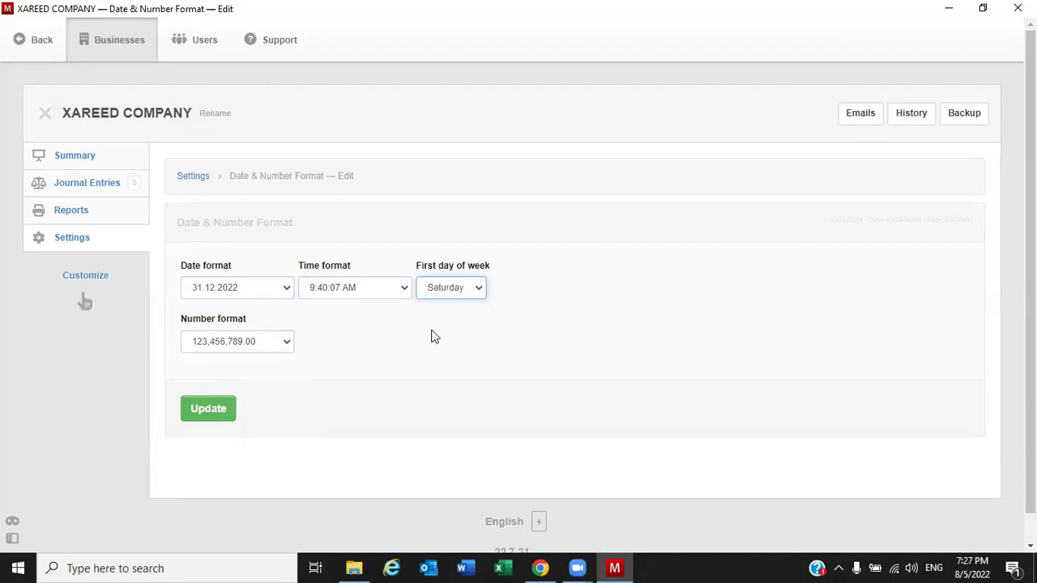
pyautogui.click(269, 341)
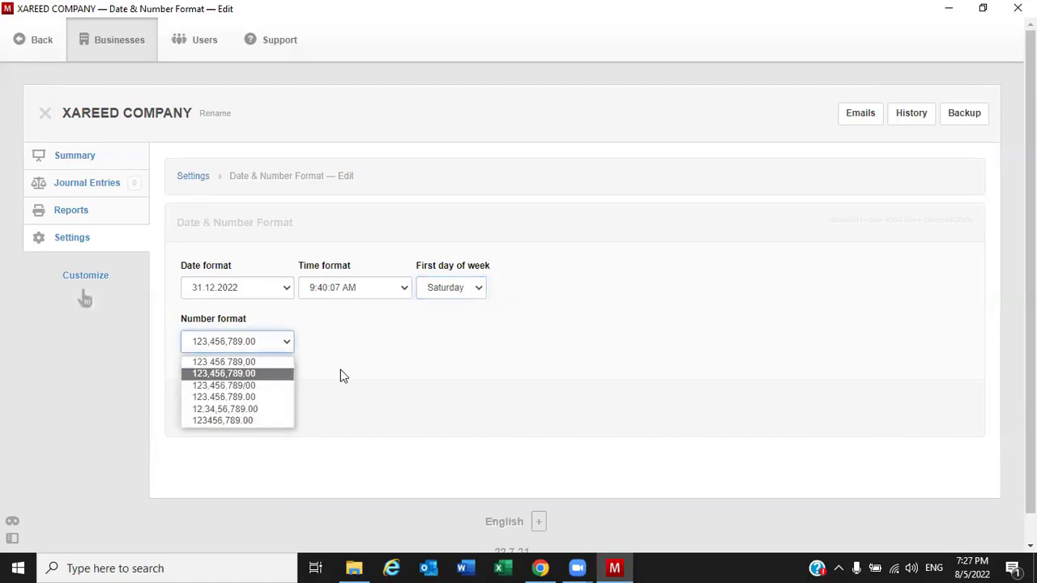
pyautogui.click(362, 363)
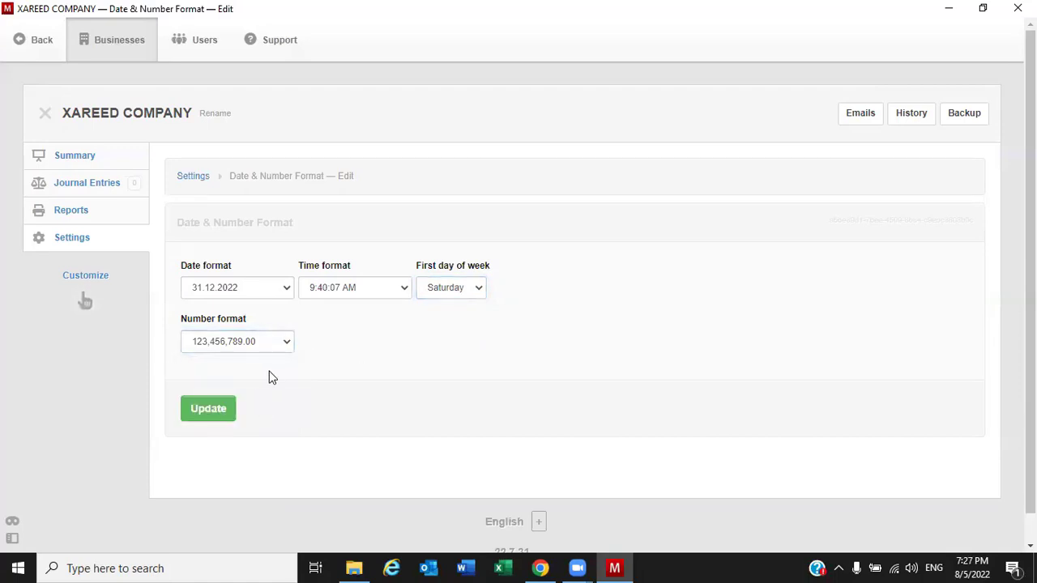
# Save the 31.12.2022 date format and Saturday week start with Update
pyautogui.click(211, 413)
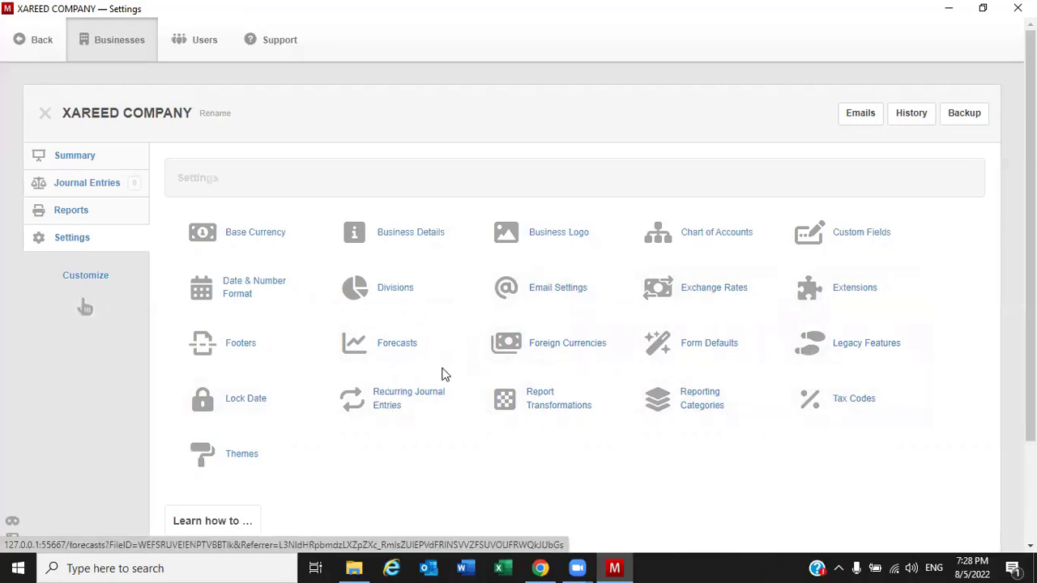
pyautogui.scroll(-1, 444, 377)
pyautogui.scroll(1, 442, 375)
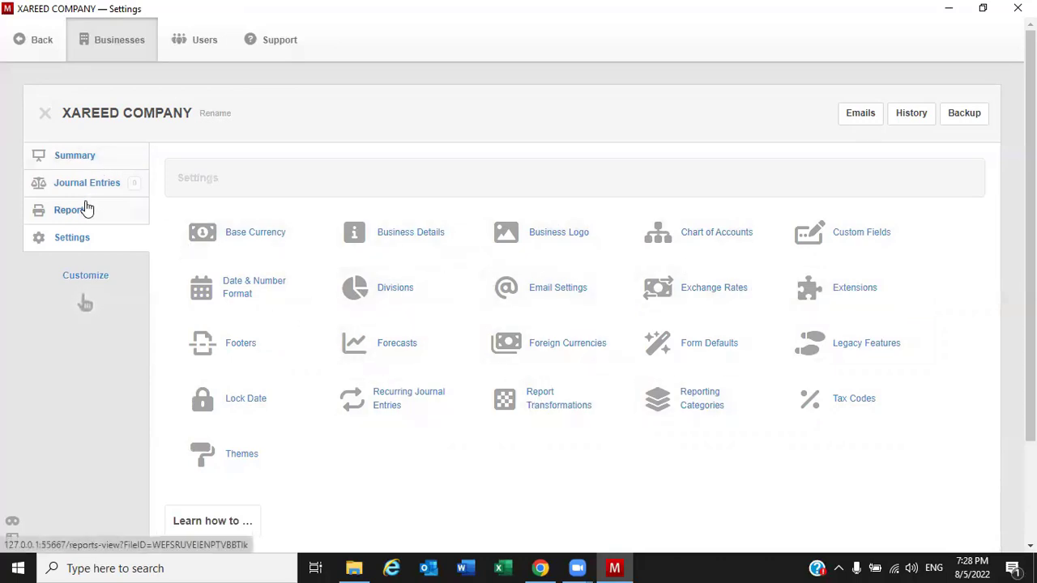
# Open the Tabs customization page and scroll through the available modules
pyautogui.click(86, 277)
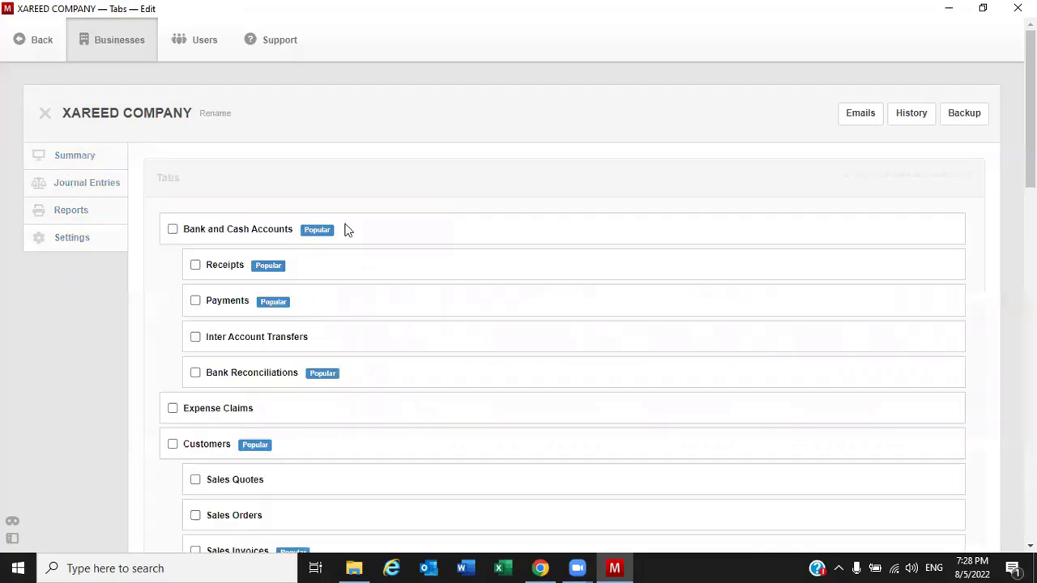
pyautogui.scroll(-5, 347, 235)
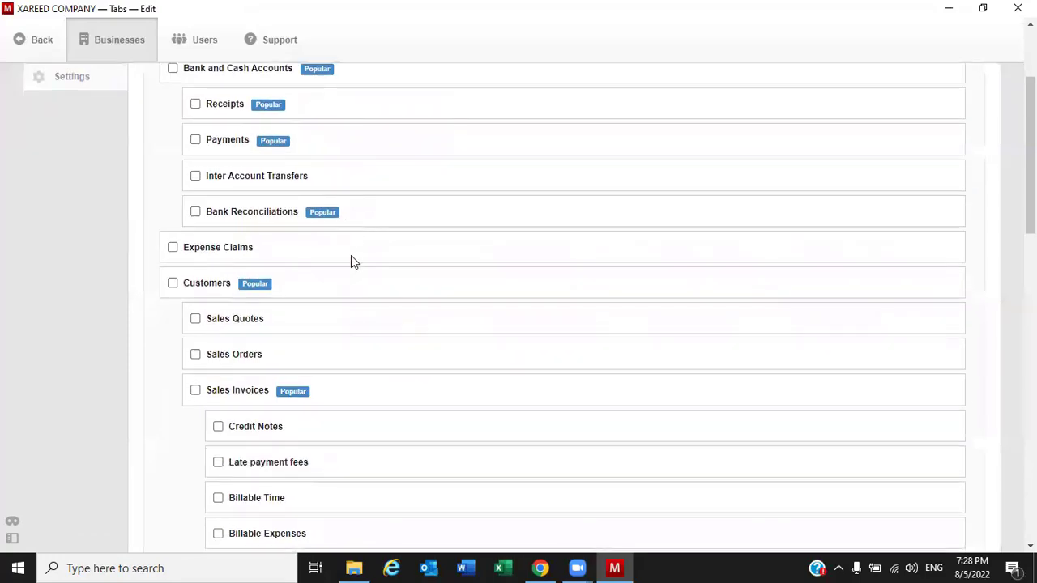
pyautogui.scroll(-6, 357, 275)
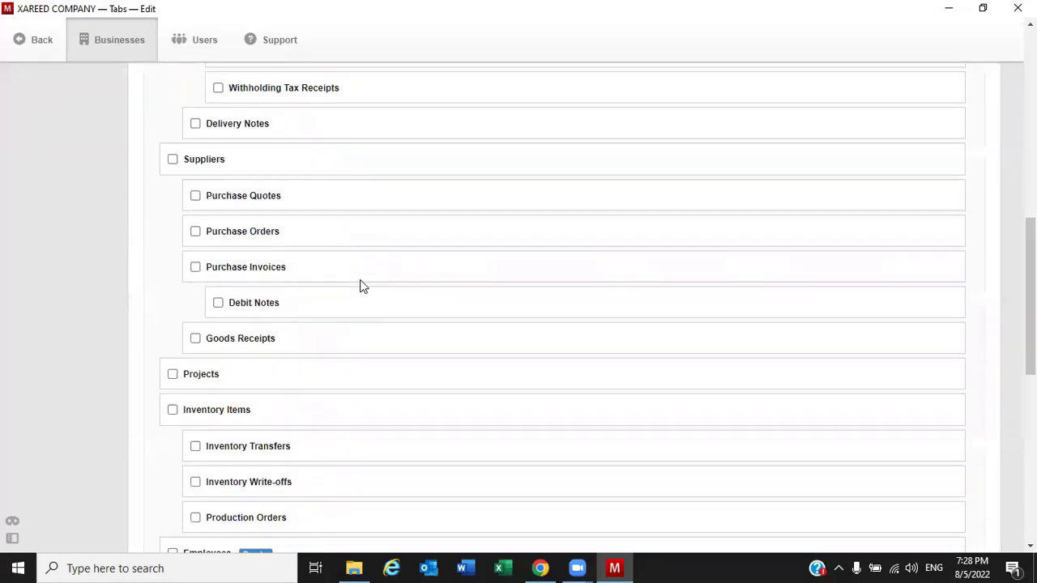
pyautogui.scroll(-5, 362, 282)
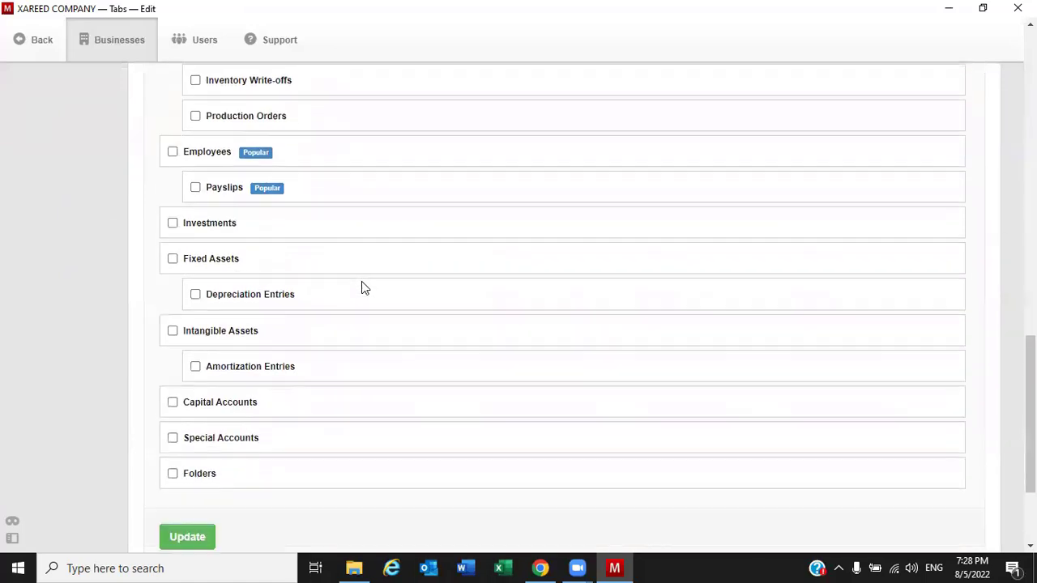
pyautogui.scroll(6, 361, 289)
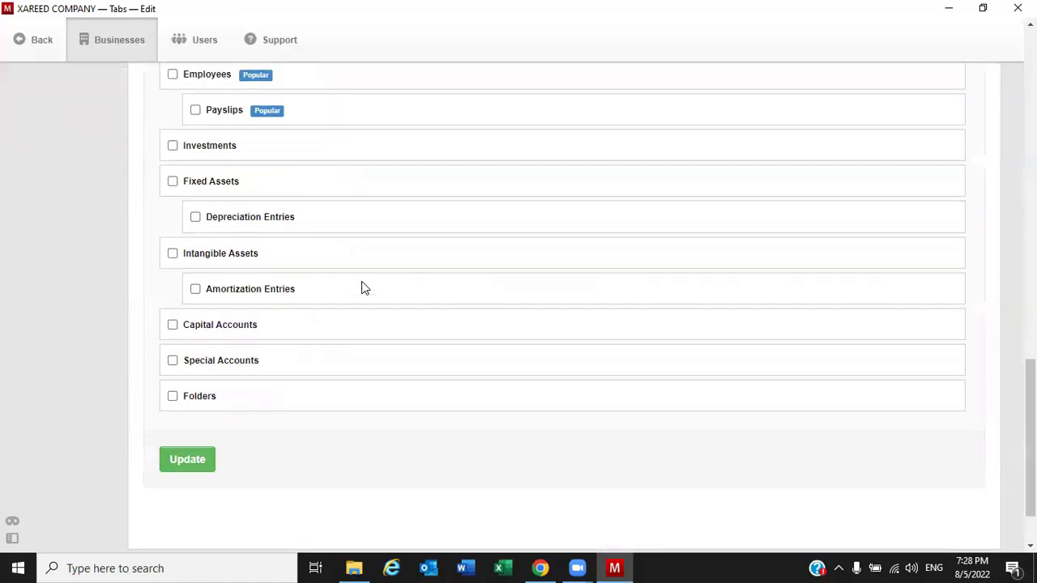
pyautogui.scroll(9, 361, 288)
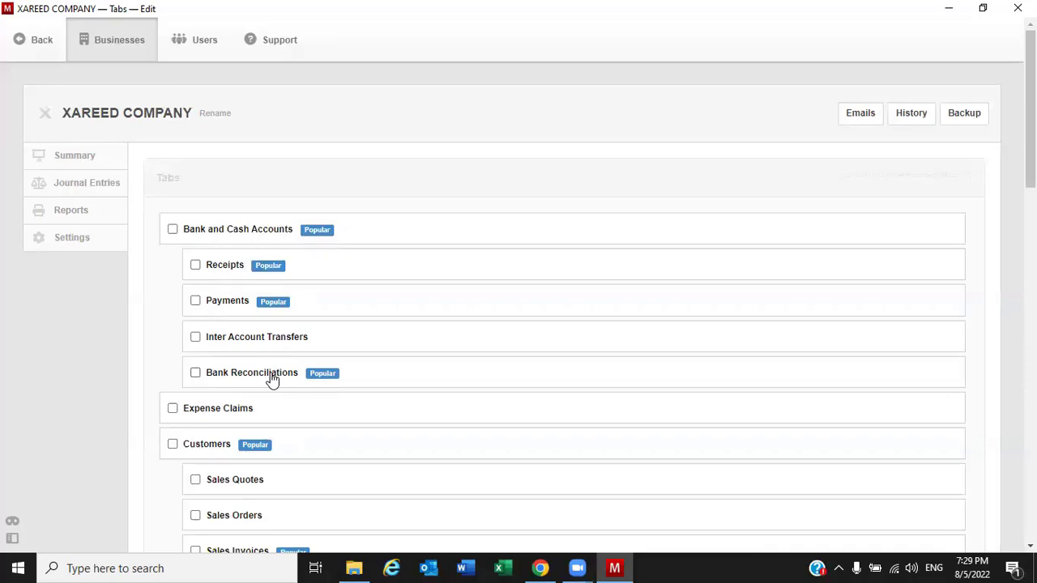
pyautogui.scroll(-1, 363, 383)
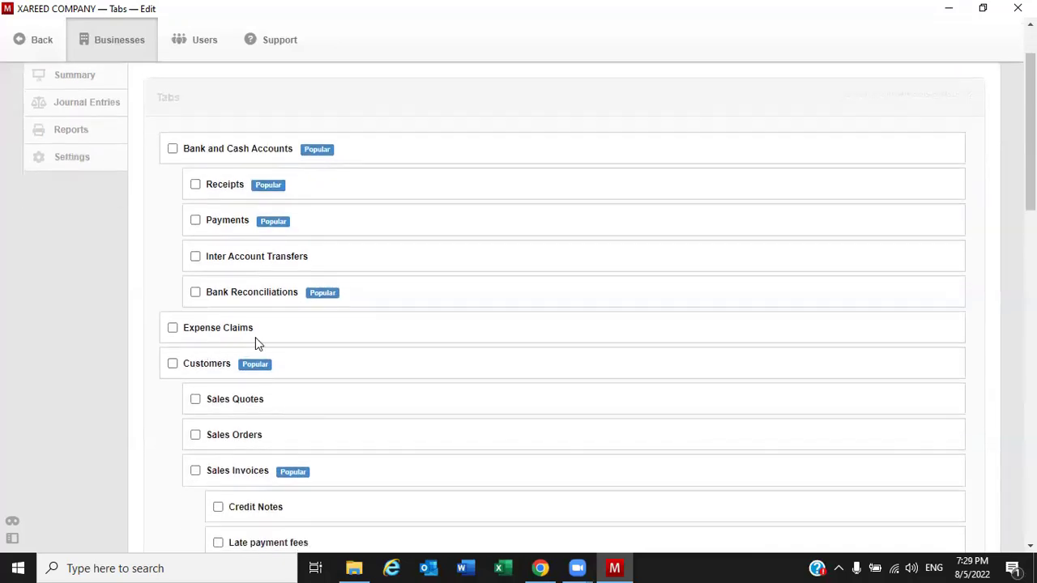
pyautogui.scroll(-1, 264, 339)
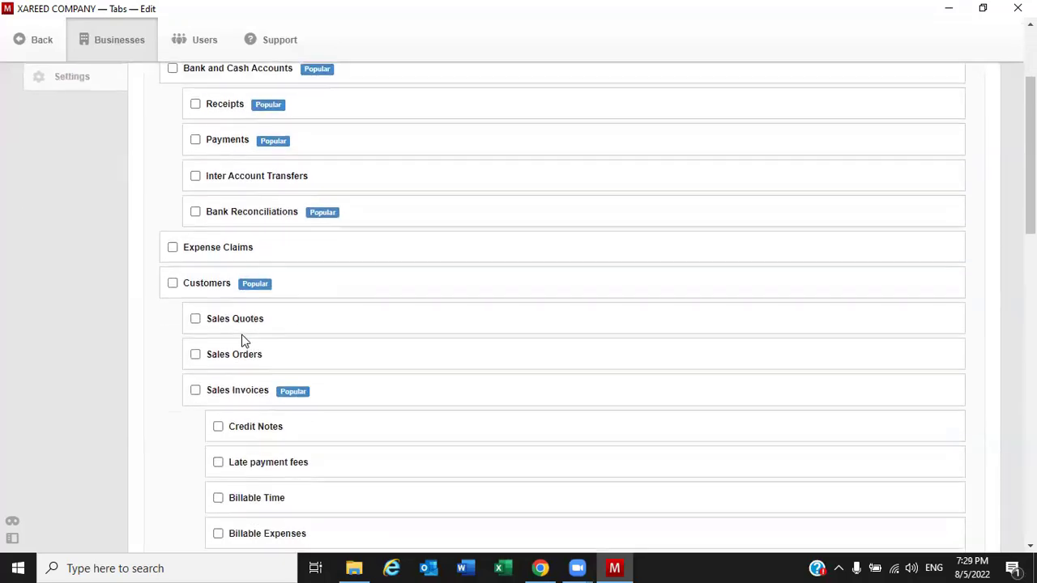
pyautogui.click(173, 250)
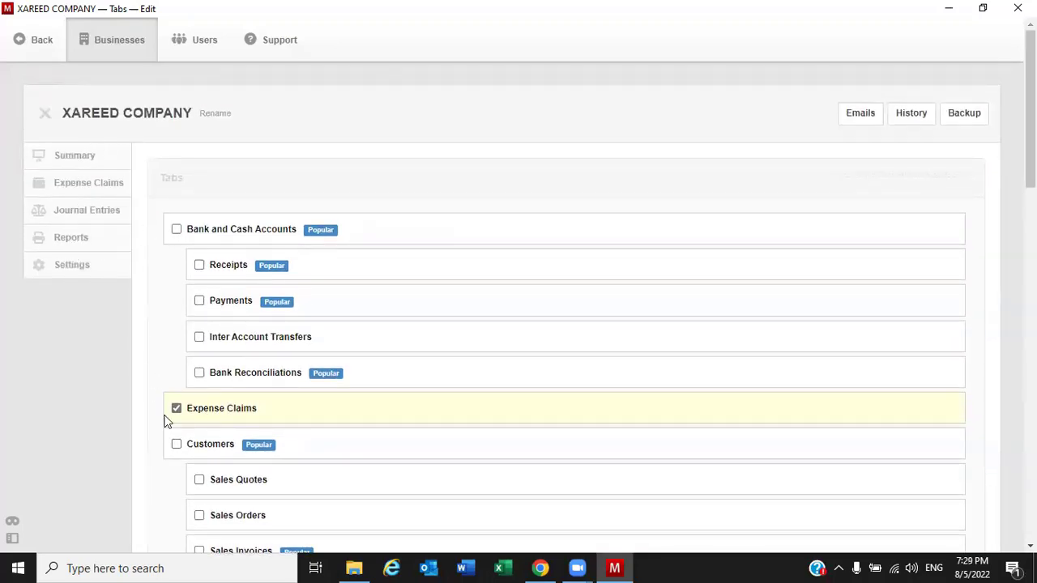
pyautogui.click(178, 409)
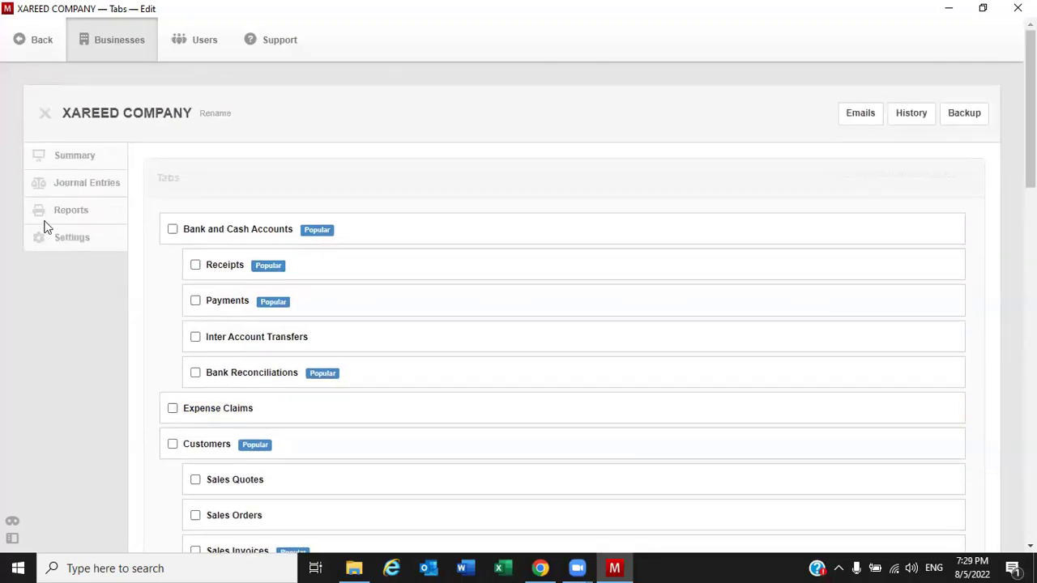
pyautogui.click(173, 230)
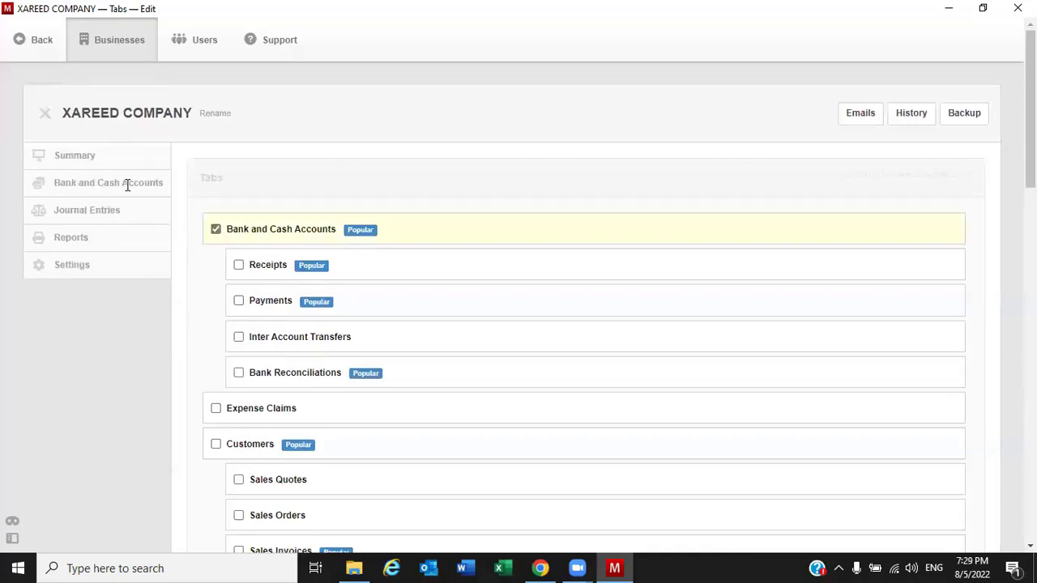
pyautogui.click(216, 230)
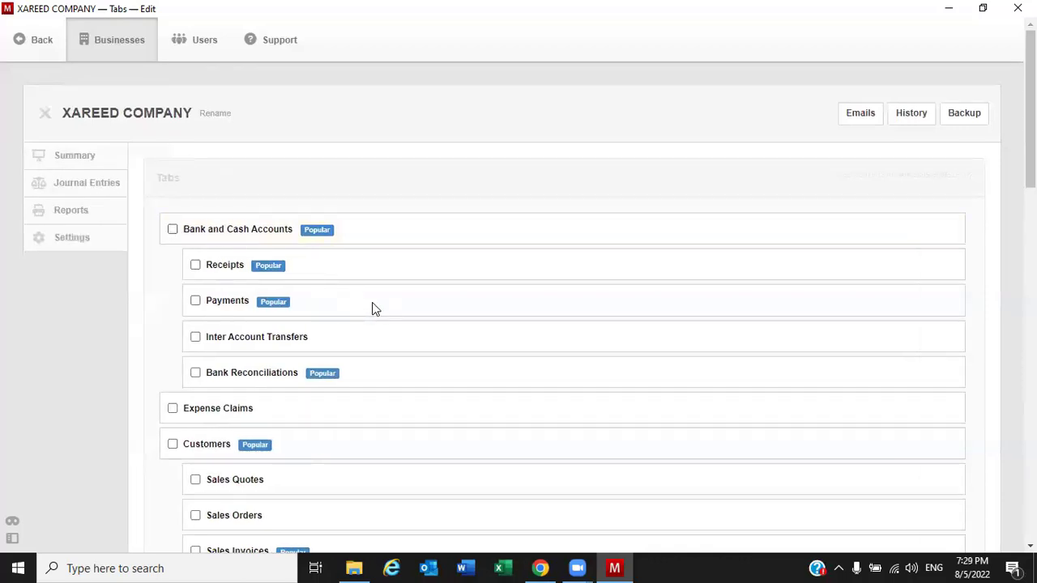
pyautogui.scroll(-2, 385, 320)
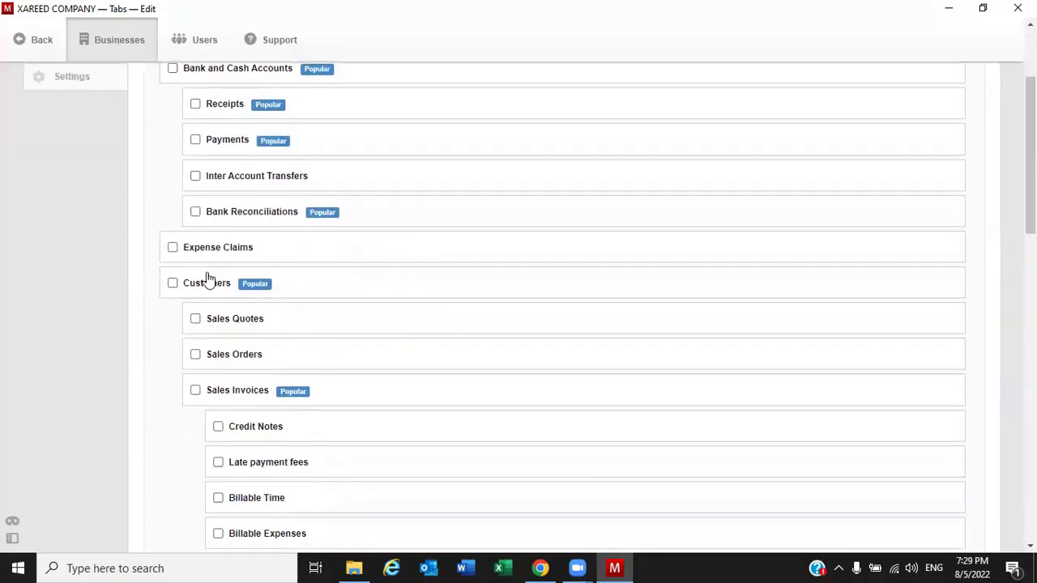
pyautogui.scroll(-1, 211, 349)
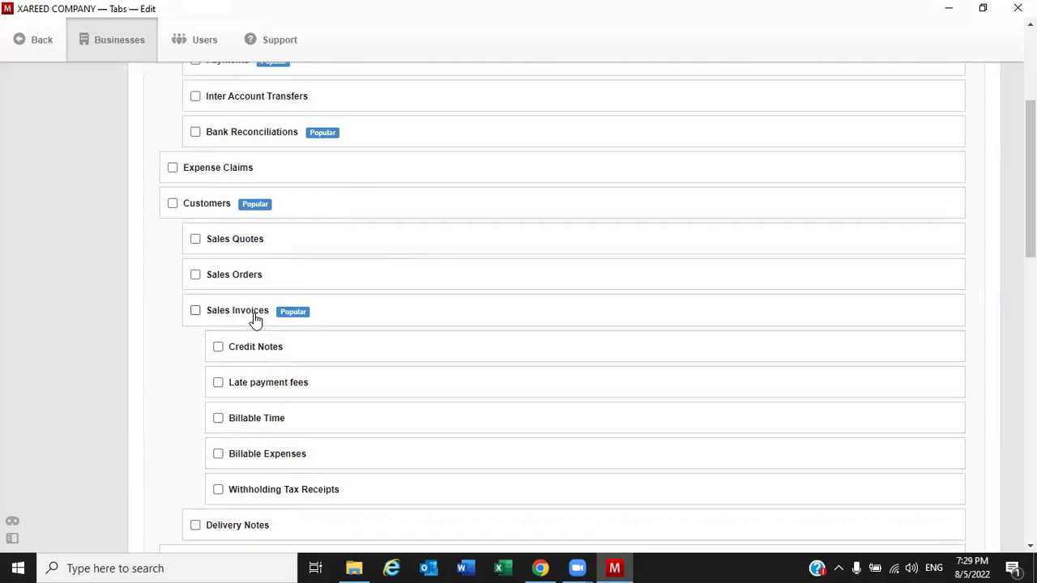
pyautogui.scroll(-1, 255, 320)
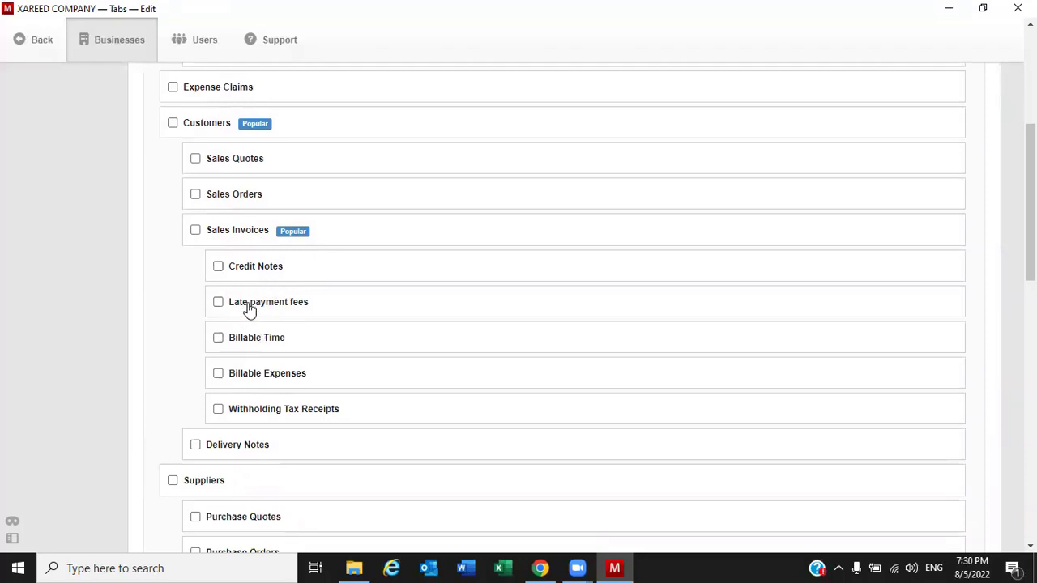
pyautogui.scroll(-1, 295, 376)
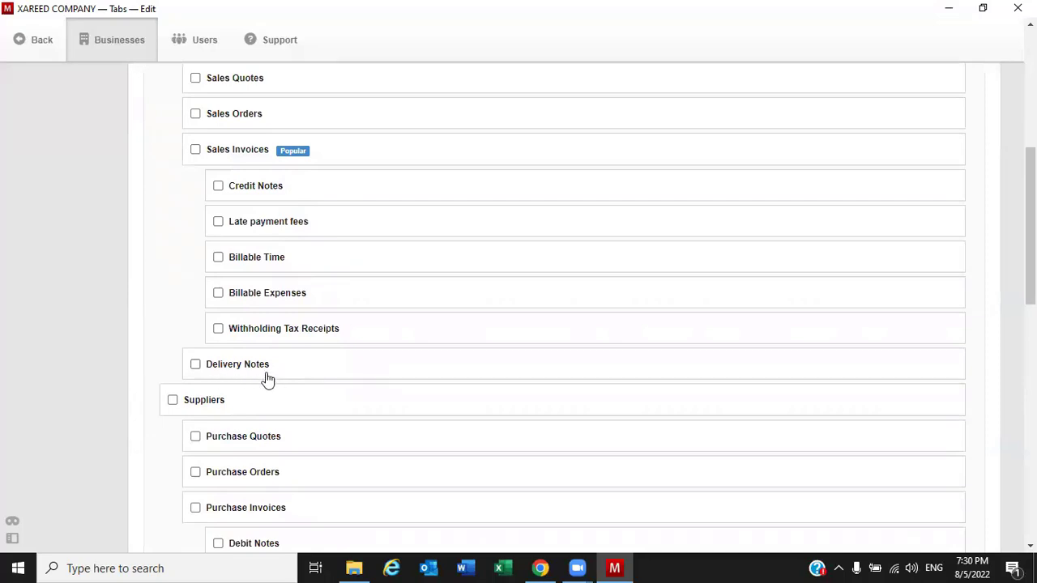
pyautogui.scroll(-1, 271, 376)
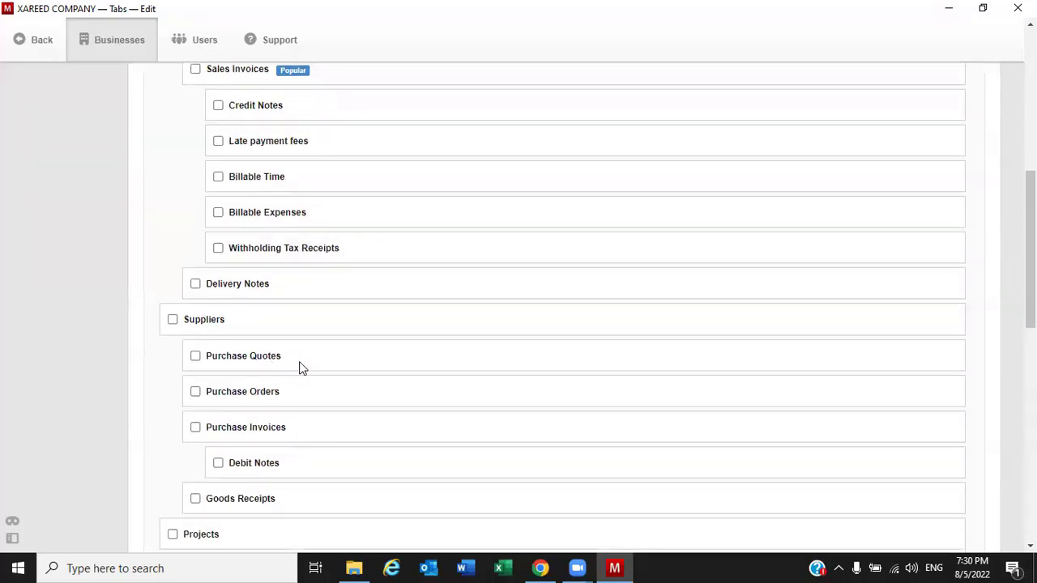
pyautogui.scroll(-1, 299, 368)
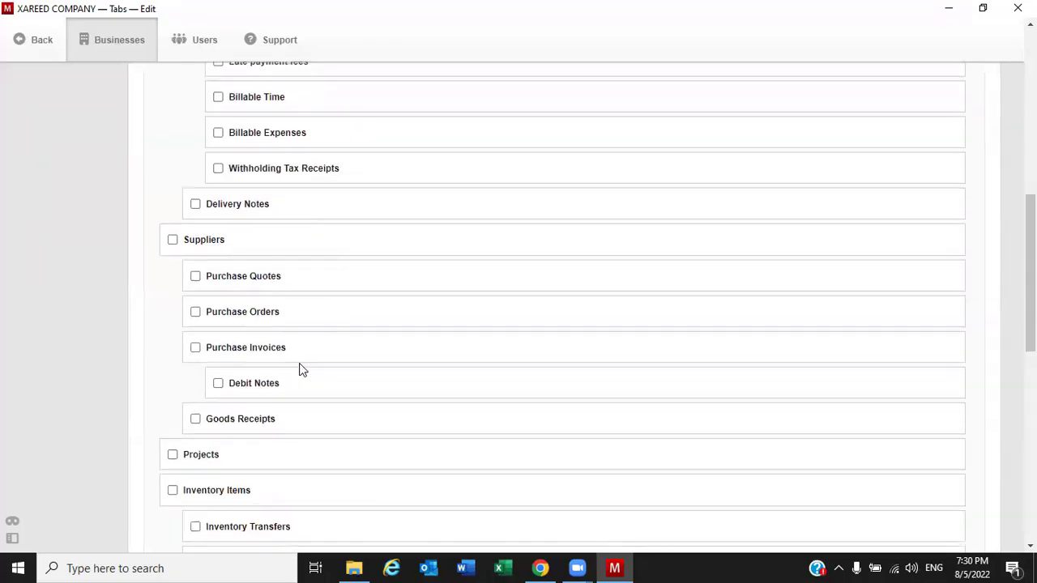
pyautogui.scroll(3, 304, 349)
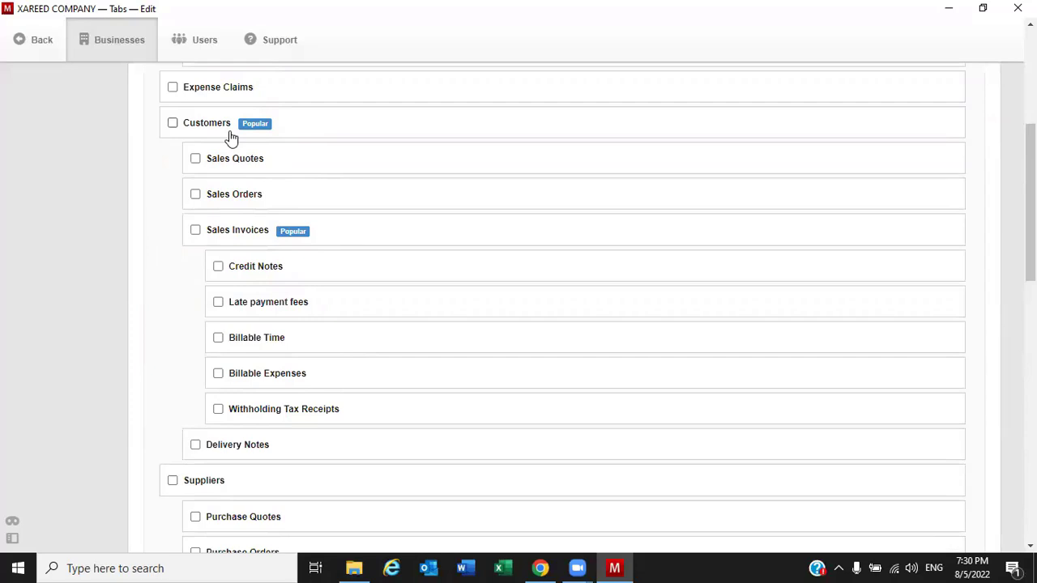
pyautogui.scroll(-2, 345, 408)
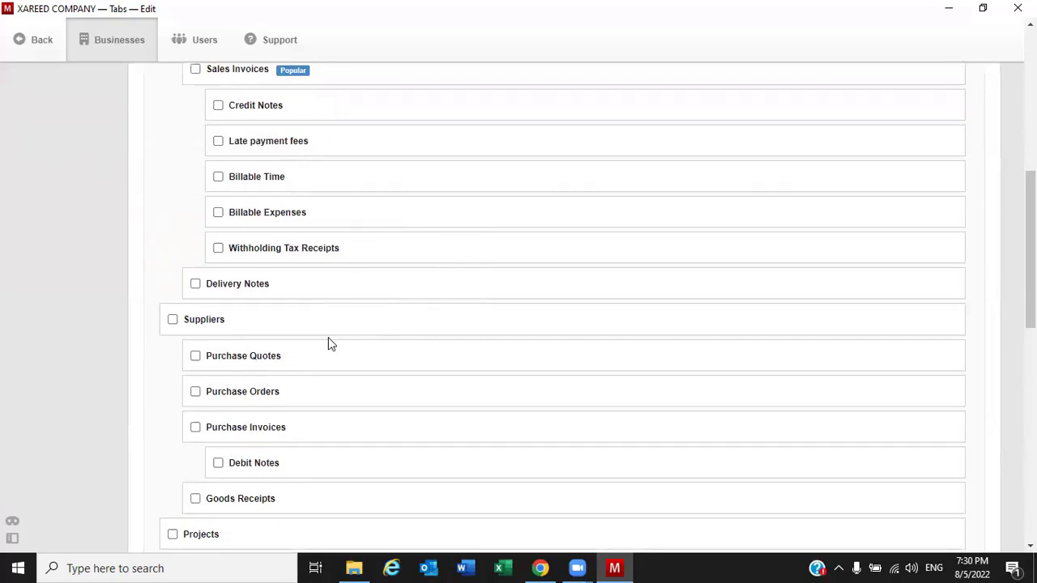
pyautogui.scroll(-1, 363, 335)
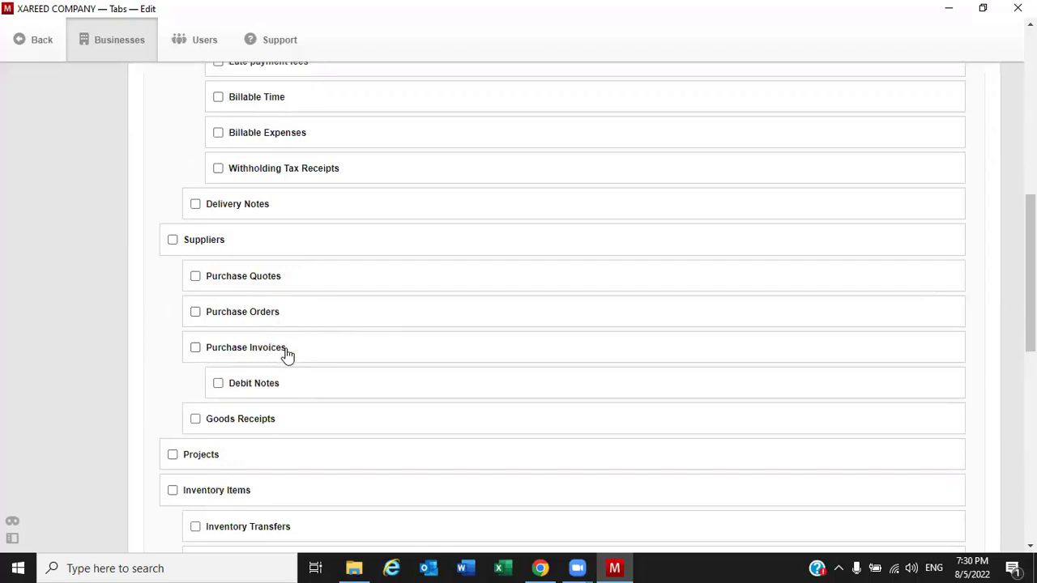
pyautogui.scroll(-1, 287, 356)
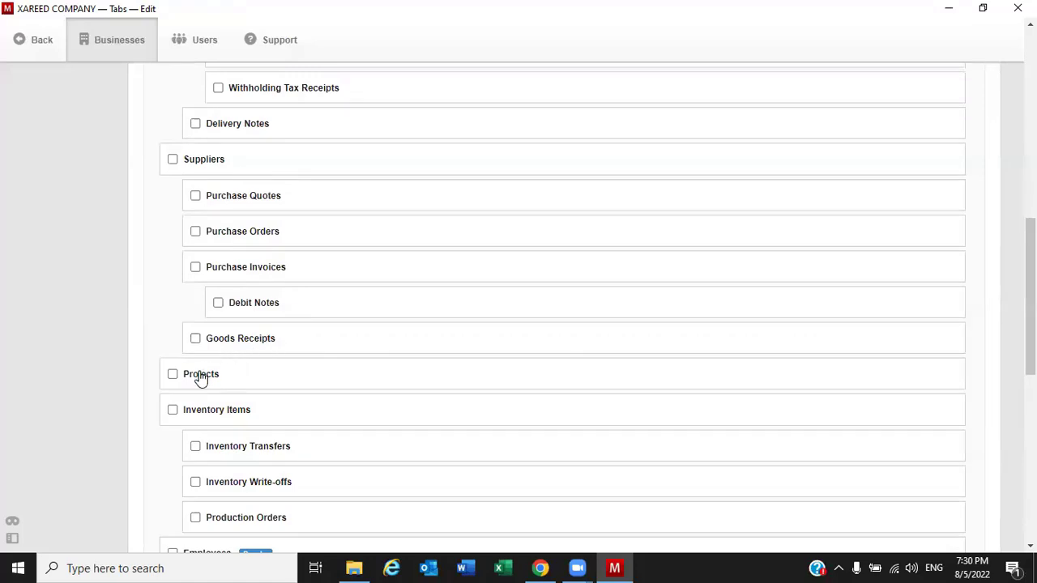
pyautogui.scroll(-1, 204, 386)
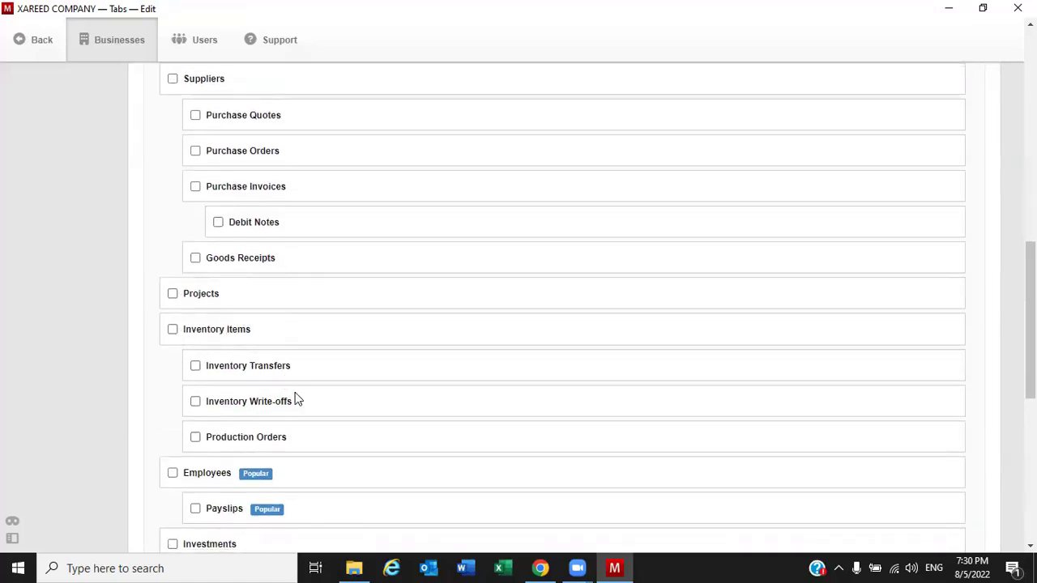
pyautogui.scroll(-2, 304, 382)
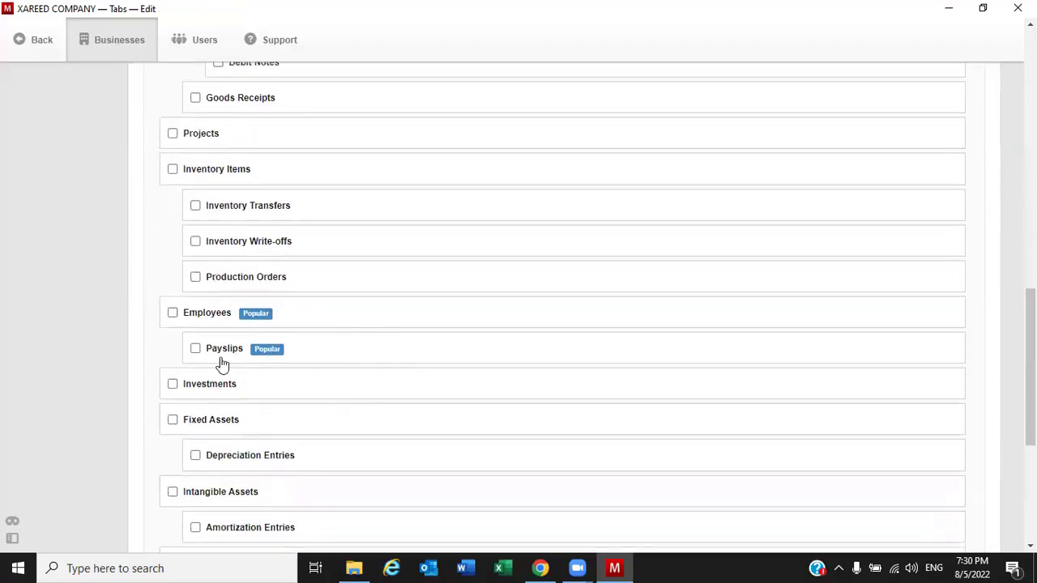
pyautogui.scroll(-2, 288, 385)
pyautogui.scroll(-1, 259, 413)
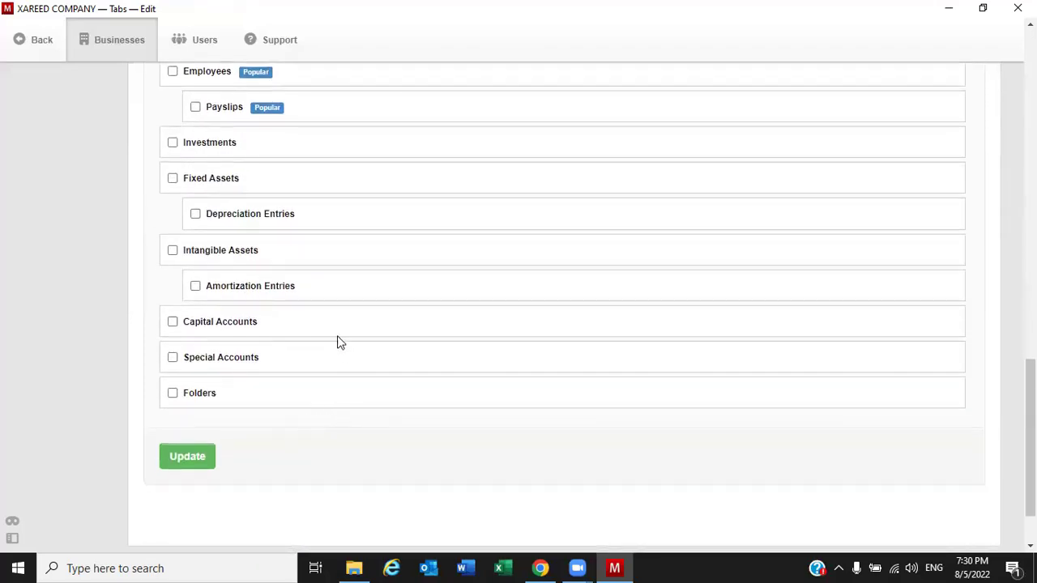
pyautogui.scroll(4, 281, 445)
pyautogui.scroll(10, 279, 441)
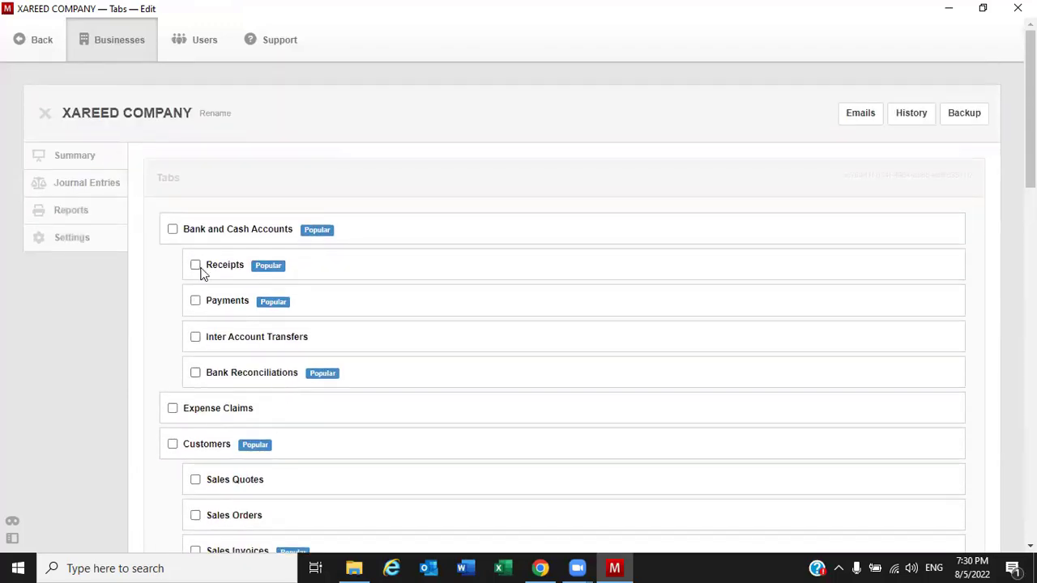
# Toggle Receipts and Payments on and off, close Tabs, and open XAREED COMPANY's Summary
pyautogui.click(197, 267)
pyautogui.click(195, 301)
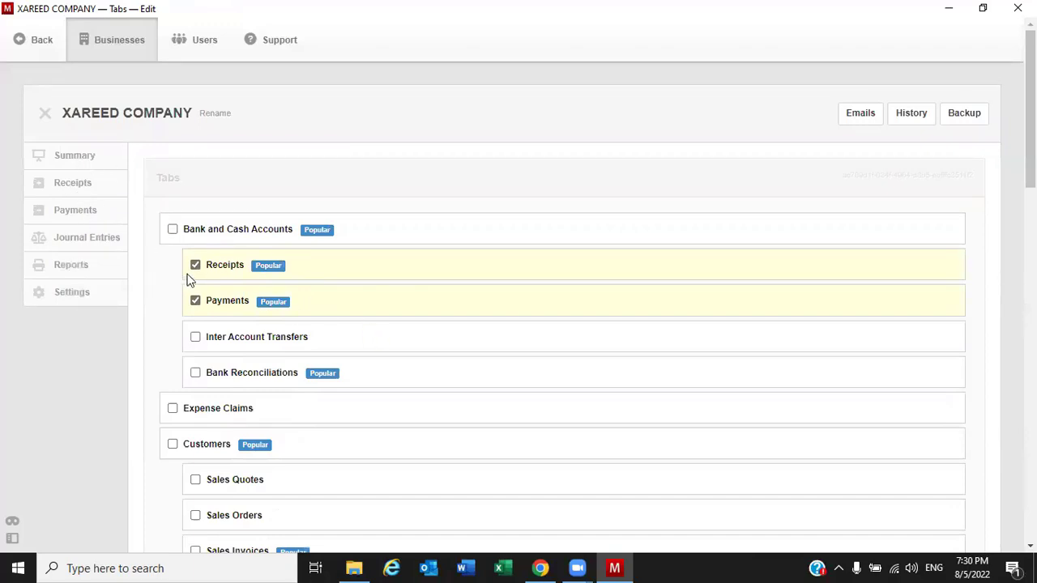
pyautogui.click(195, 267)
pyautogui.click(196, 301)
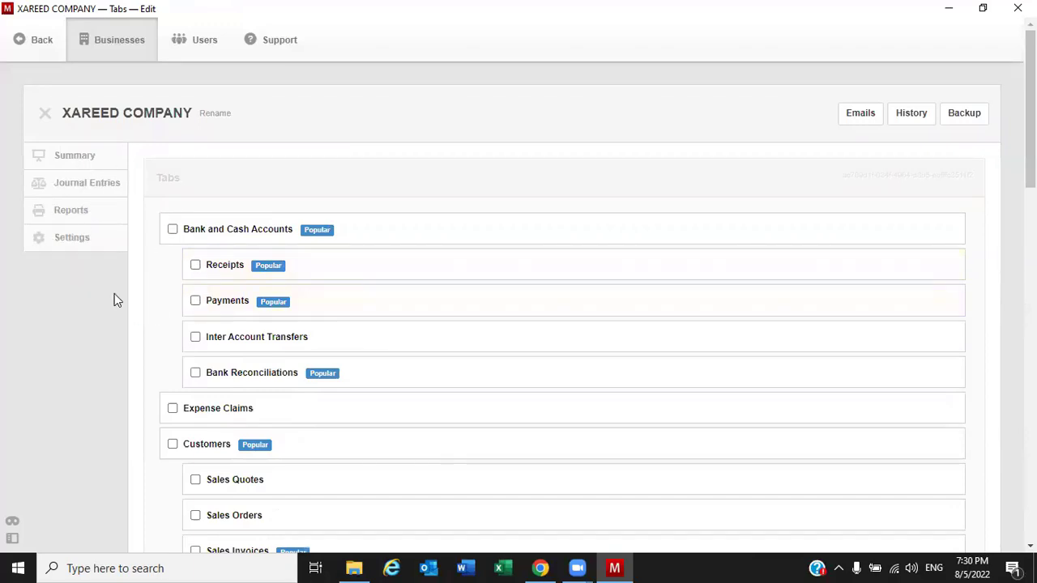
pyautogui.click(43, 114)
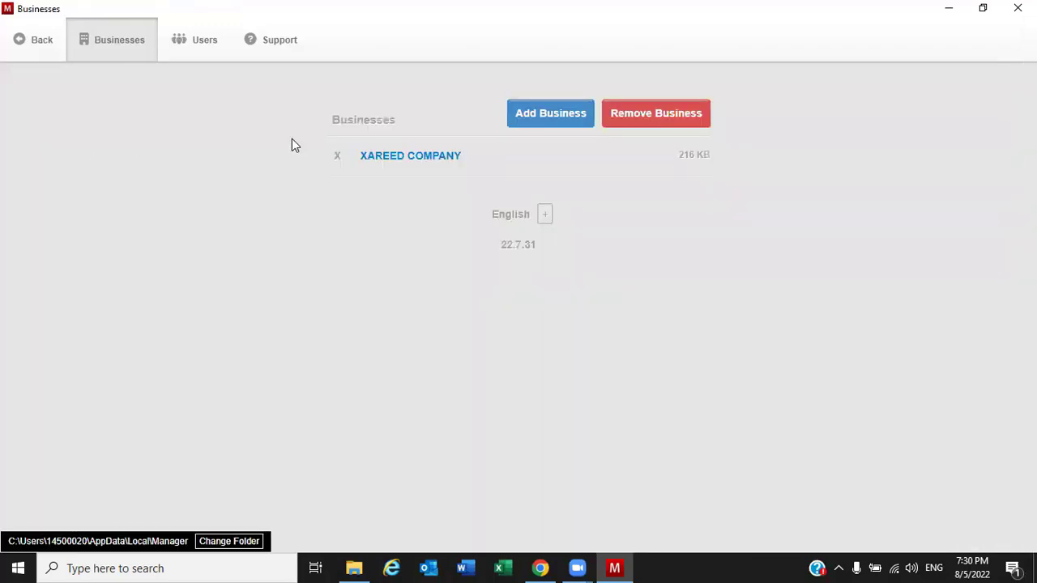
pyautogui.click(409, 158)
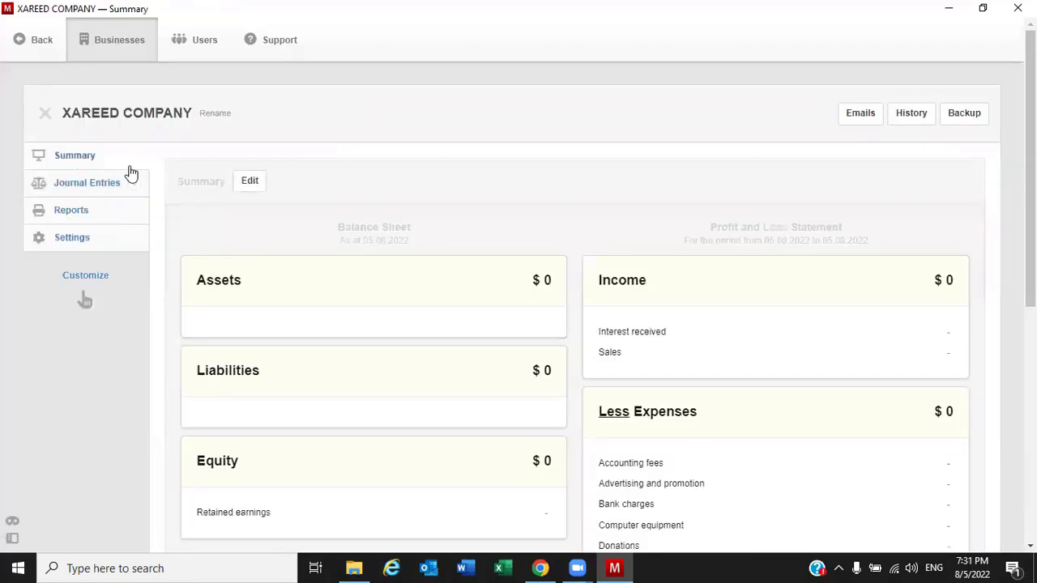
pyautogui.scroll(-2, 497, 343)
pyautogui.scroll(1, 496, 345)
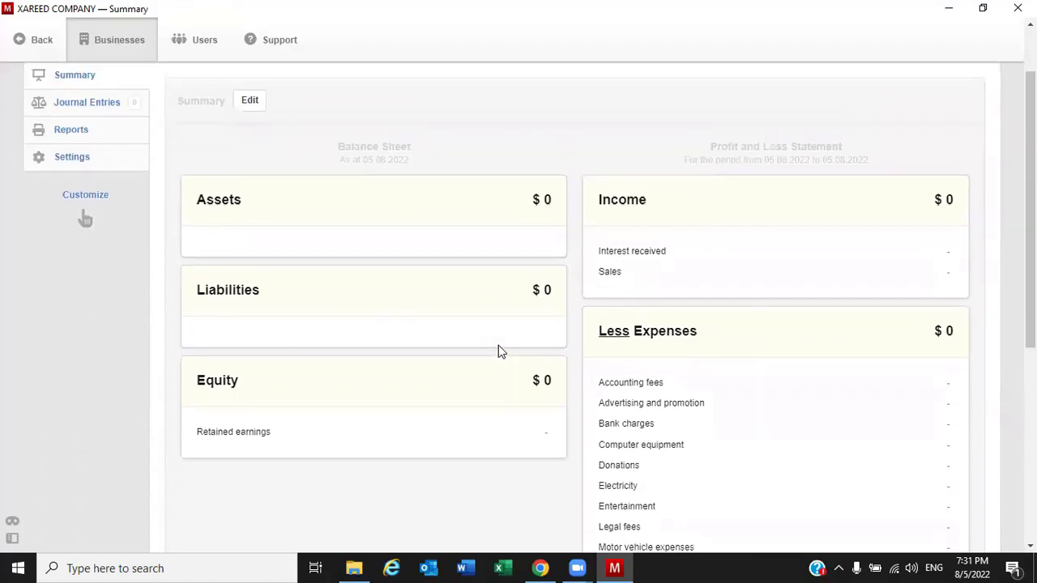
pyautogui.scroll(1, 498, 348)
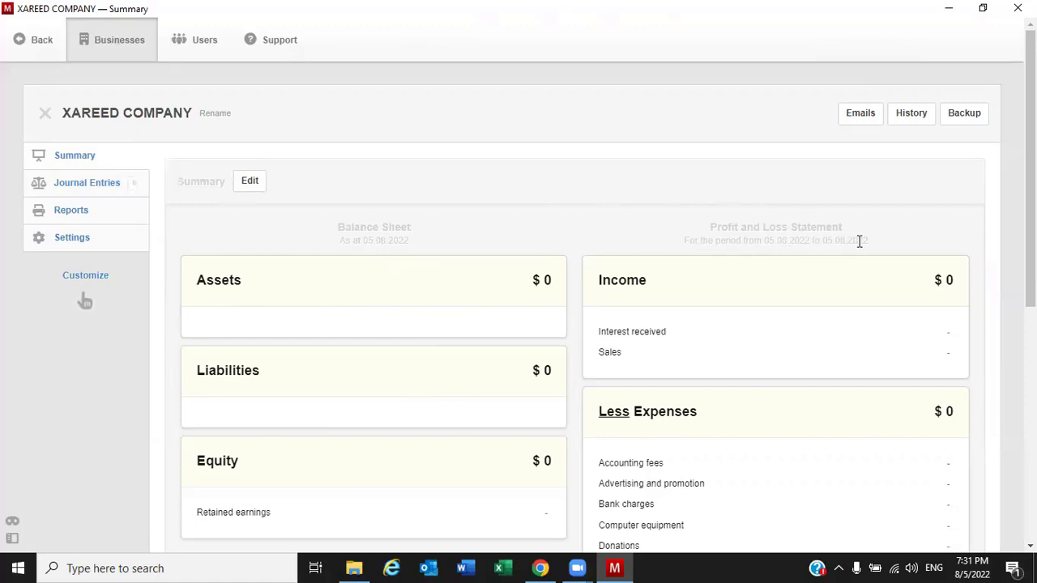
pyautogui.moveTo(869, 238); pyautogui.dragTo(682, 251)
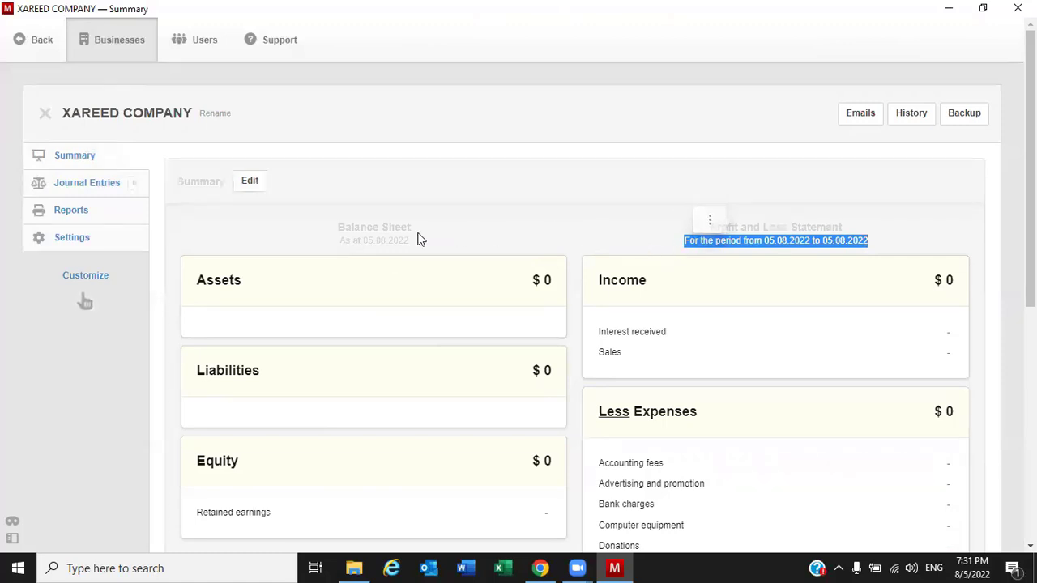
# Turn on balances for a specified period starting 1 January 2022
pyautogui.click(251, 185)
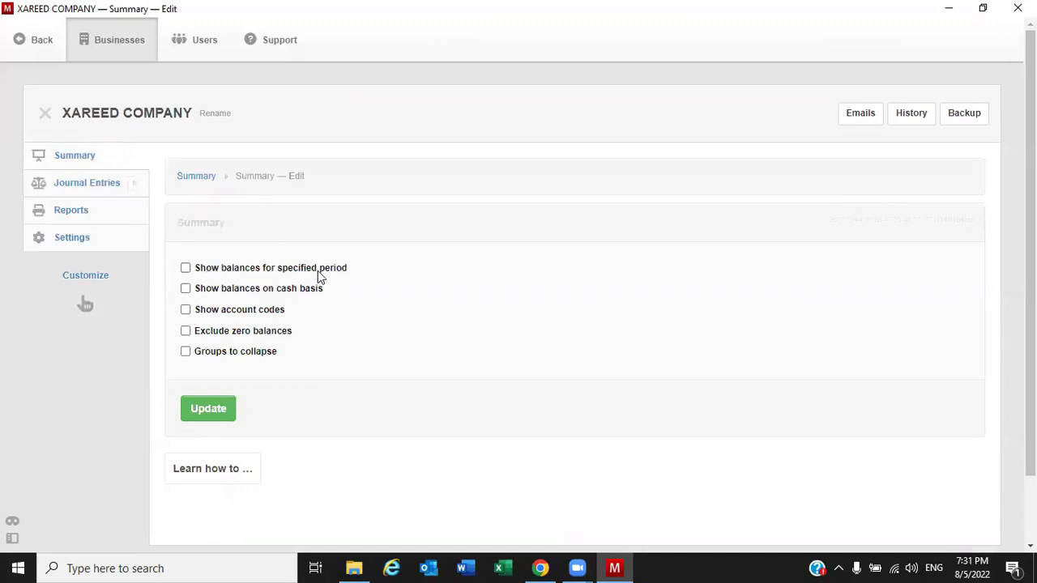
pyautogui.click(186, 274)
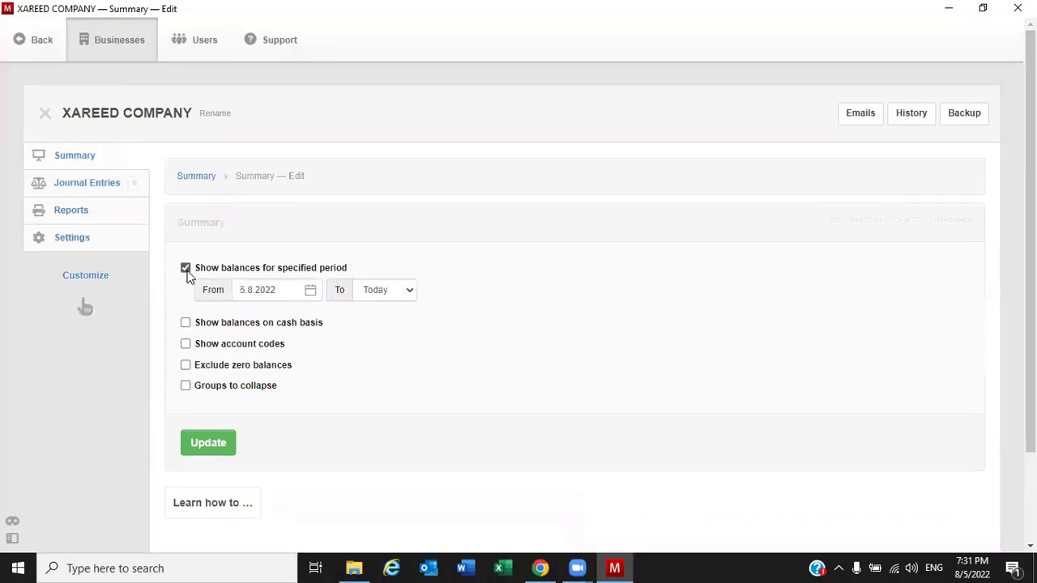
pyautogui.click(311, 293)
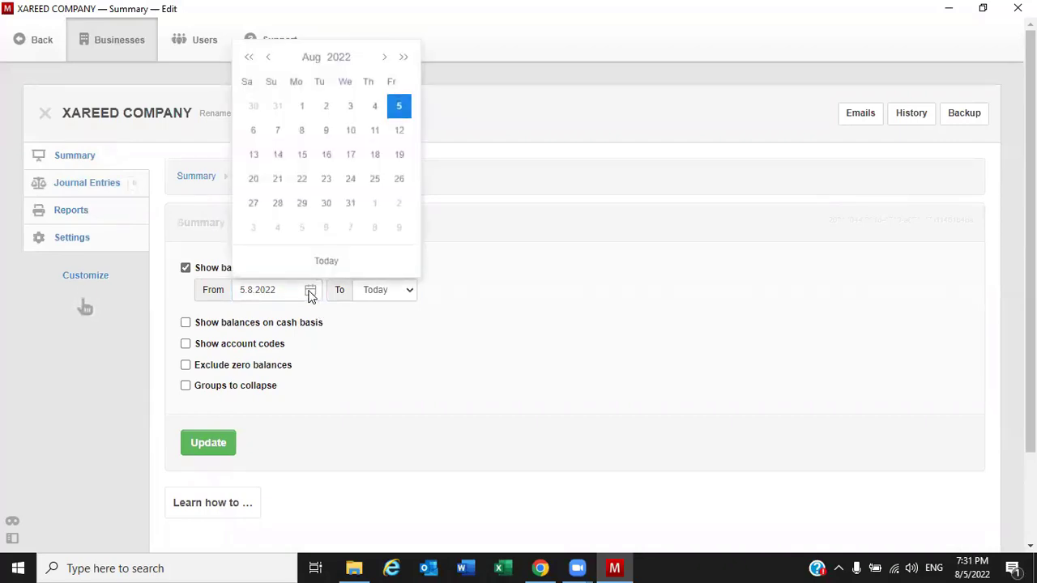
pyautogui.click(311, 58)
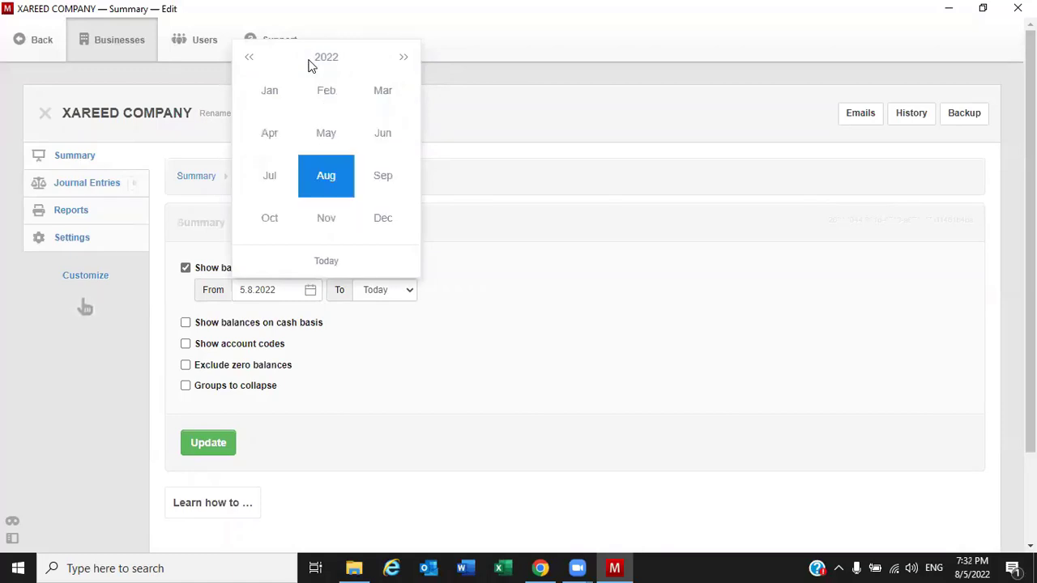
pyautogui.click(270, 94)
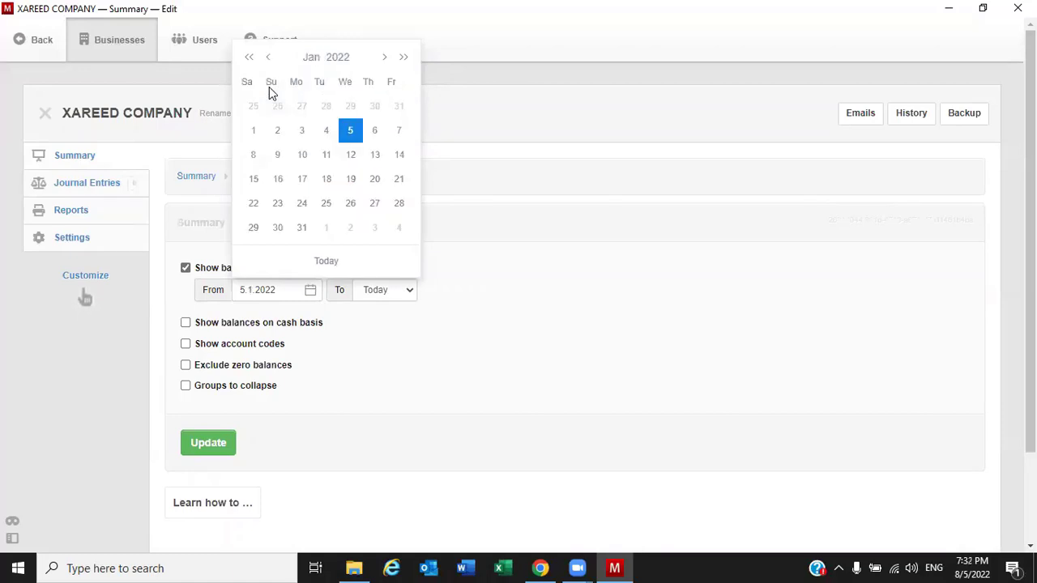
pyautogui.click(254, 132)
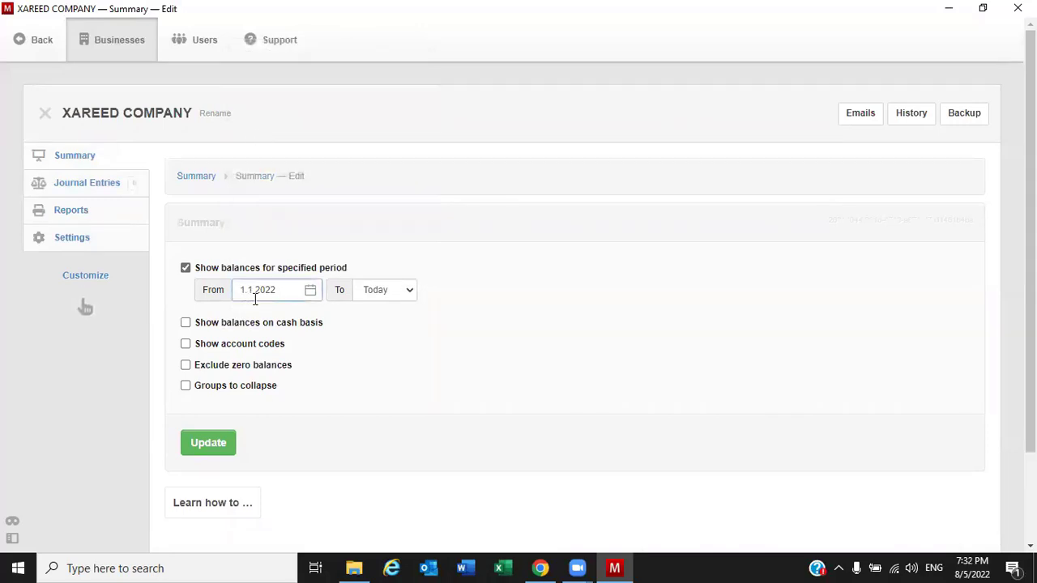
# Set a custom end date of 31 December 2022, untick cash basis, and save
pyautogui.click(375, 292)
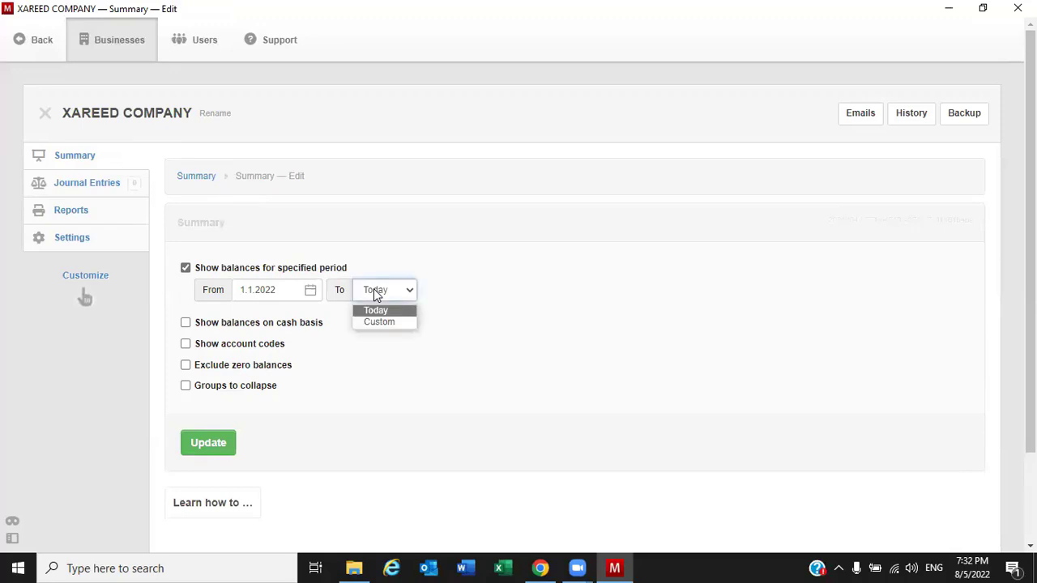
pyautogui.click(402, 324)
pyautogui.click(499, 292)
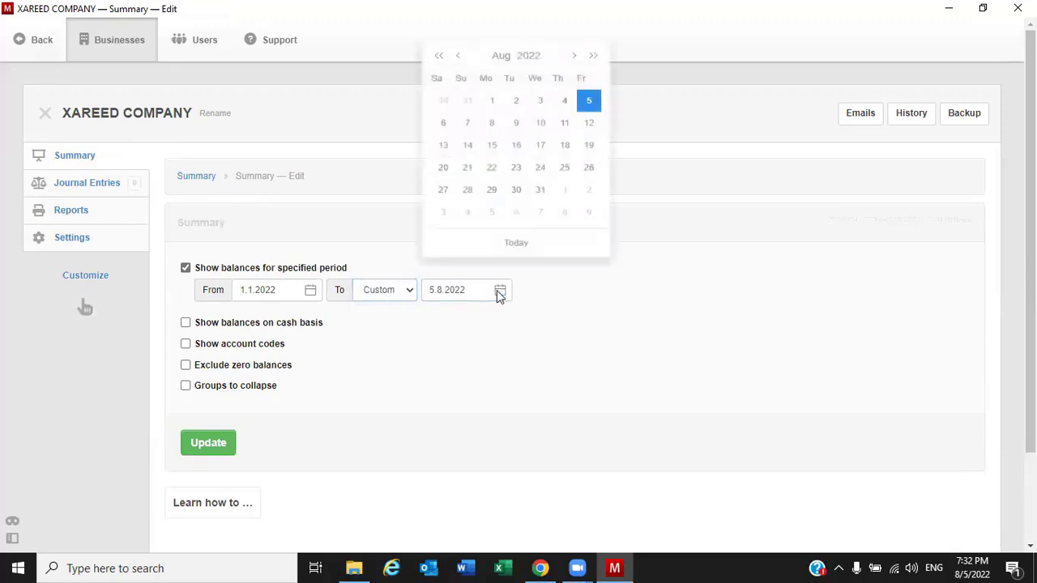
pyautogui.click(501, 57)
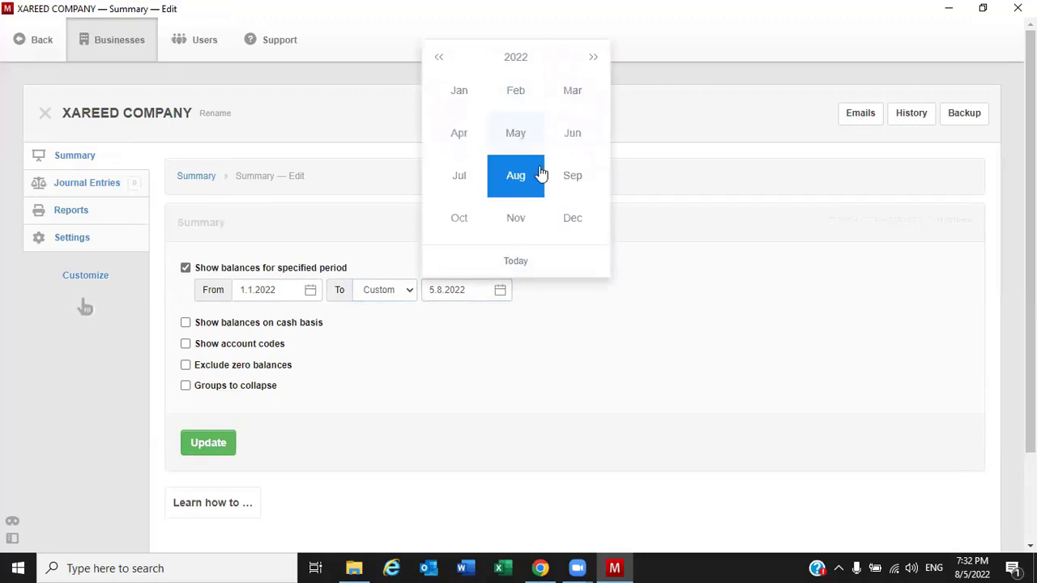
pyautogui.click(573, 220)
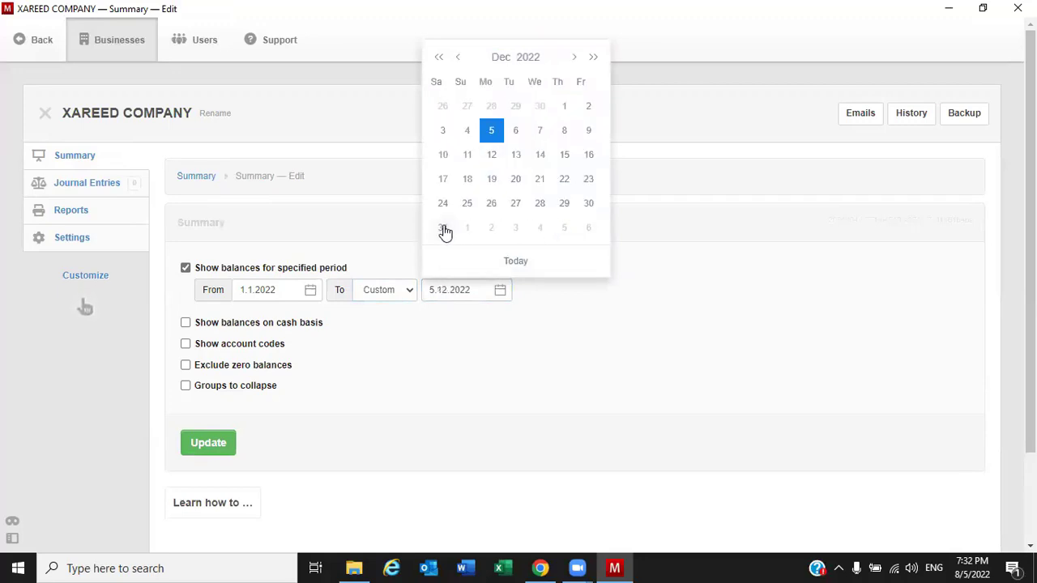
pyautogui.click(445, 228)
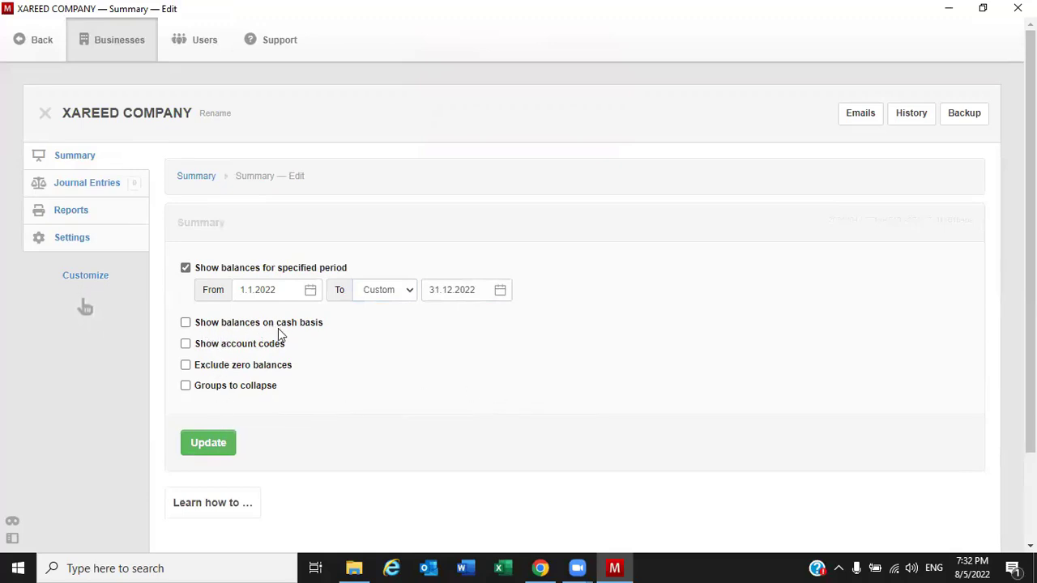
pyautogui.click(186, 323)
pyautogui.click(212, 445)
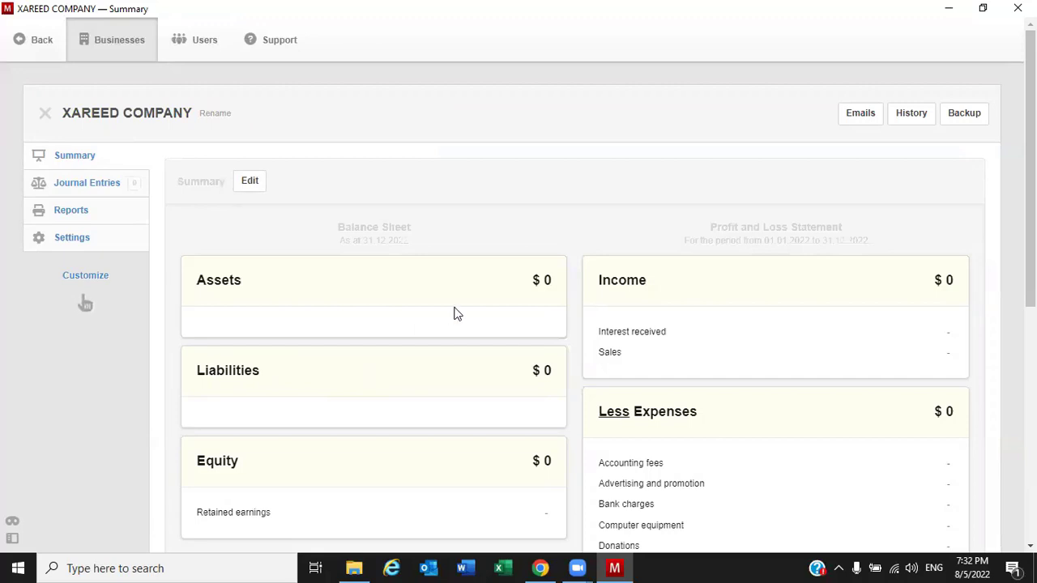
pyautogui.scroll(-3, 528, 328)
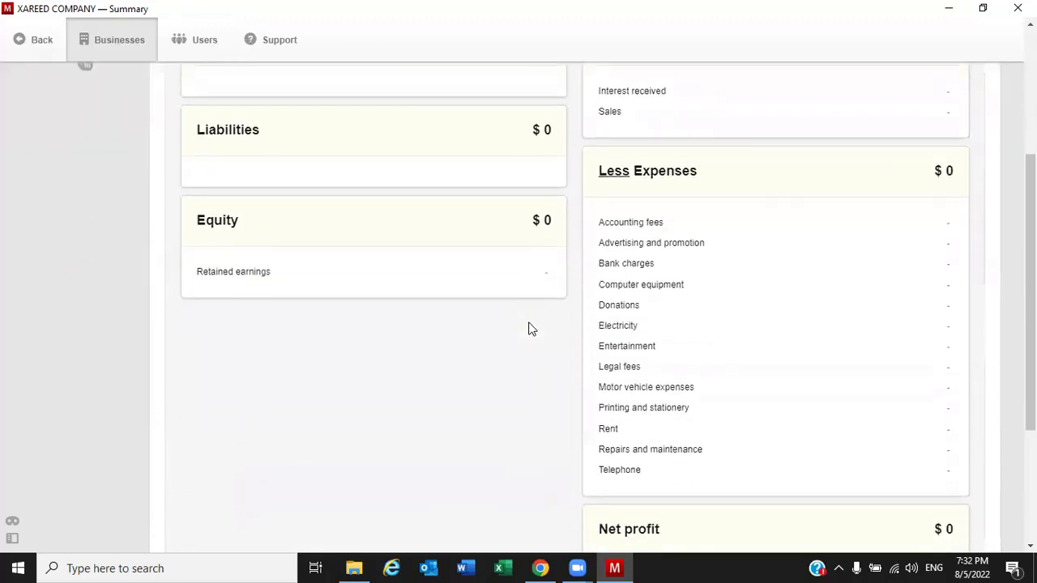
pyautogui.scroll(3, 528, 328)
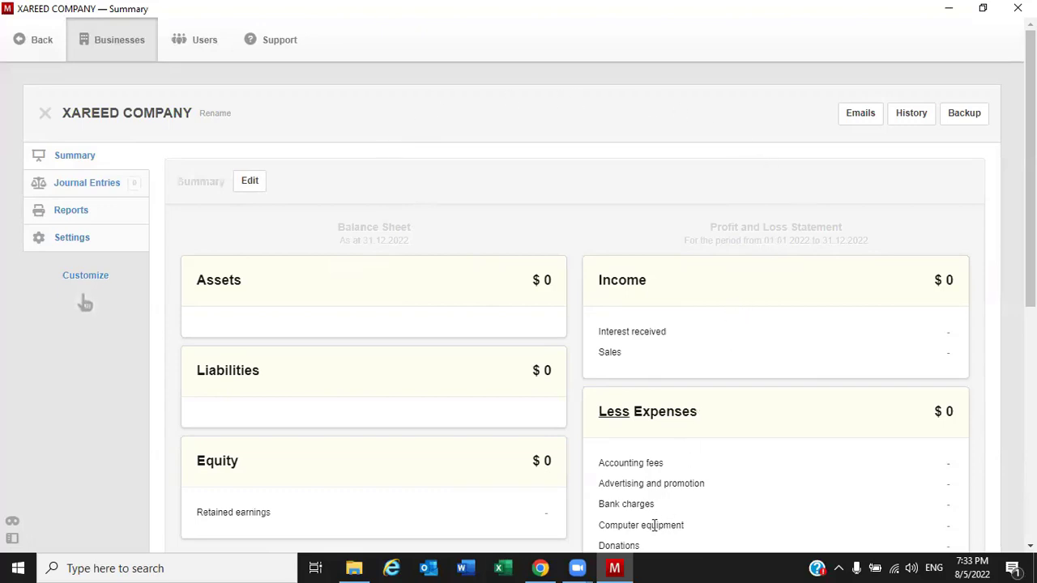
# Go from the download page to the Manager.io home page and browse its features
pyautogui.click(540, 568)
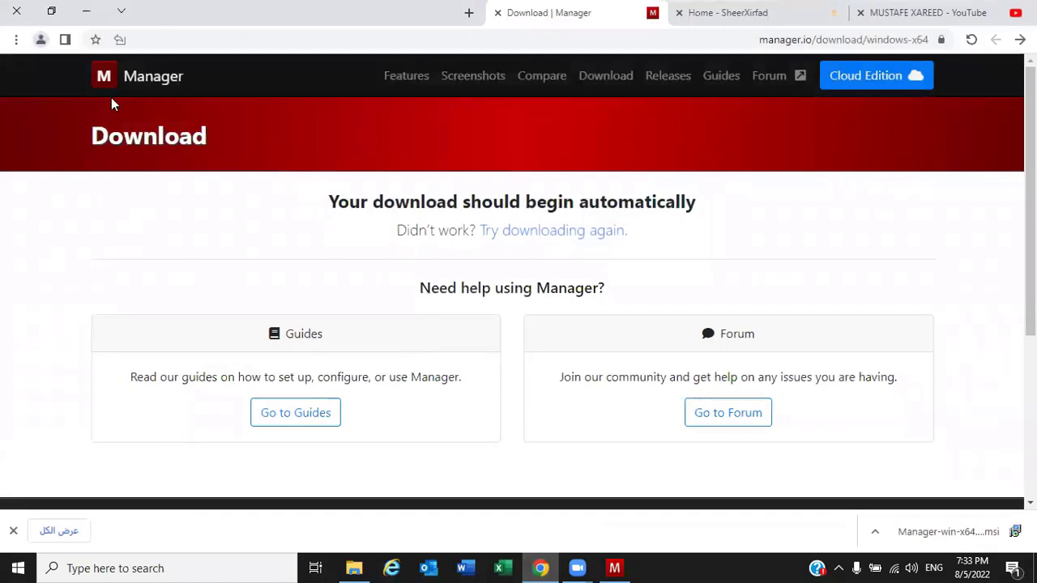
pyautogui.click(103, 76)
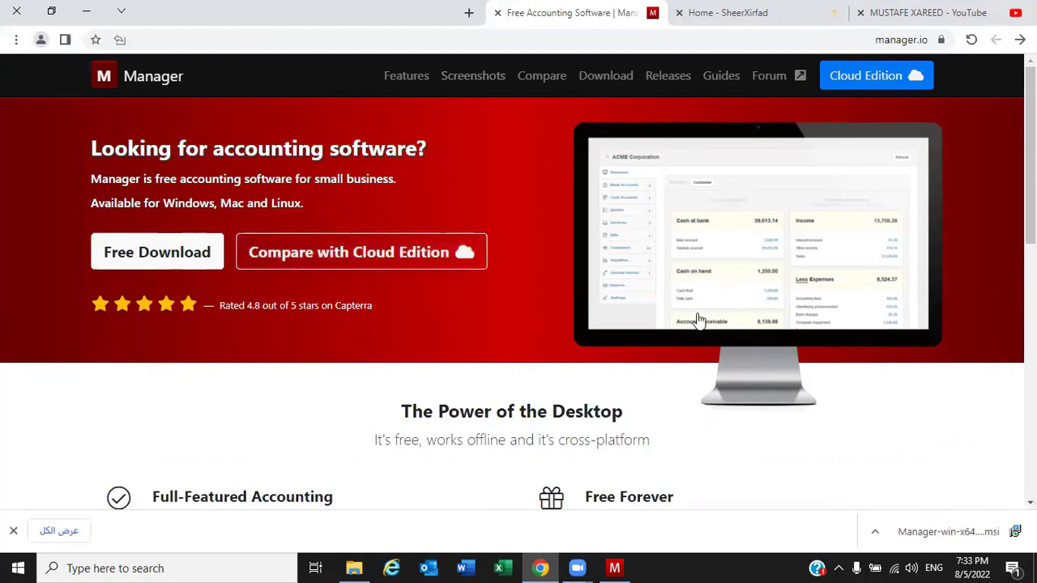
pyautogui.scroll(-3, 589, 371)
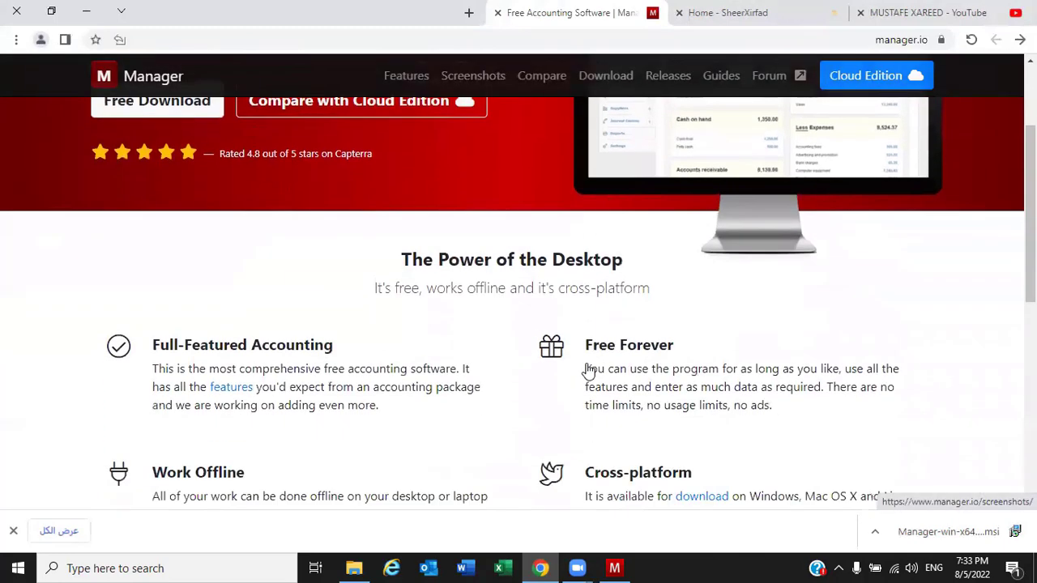
pyautogui.scroll(3, 440, 370)
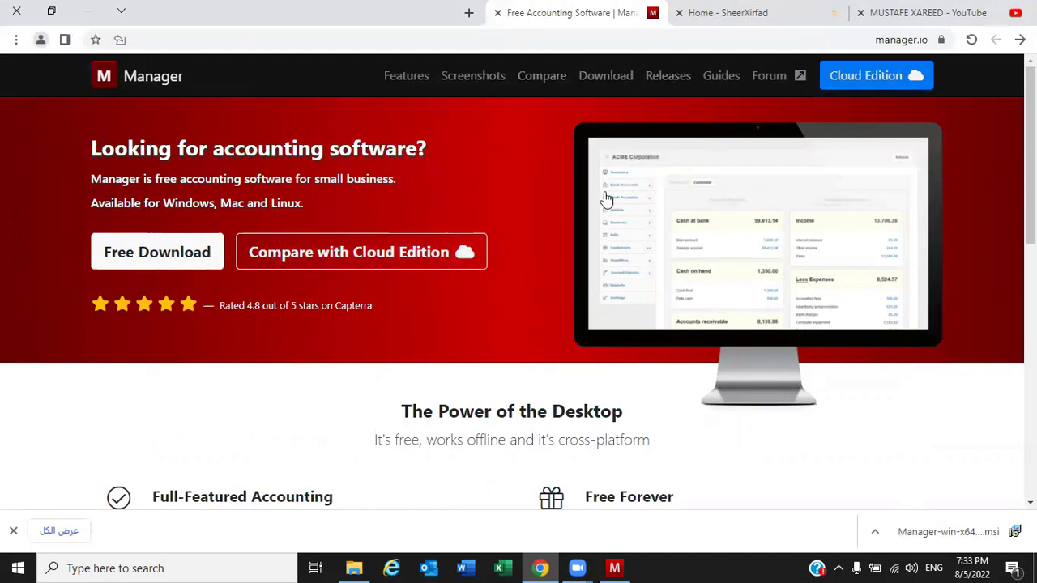
# Browse the manager.io Guides index's First Steps and Structuring Accounts sections, then open the downloaded Manager (1).pdf
pyautogui.click(723, 78)
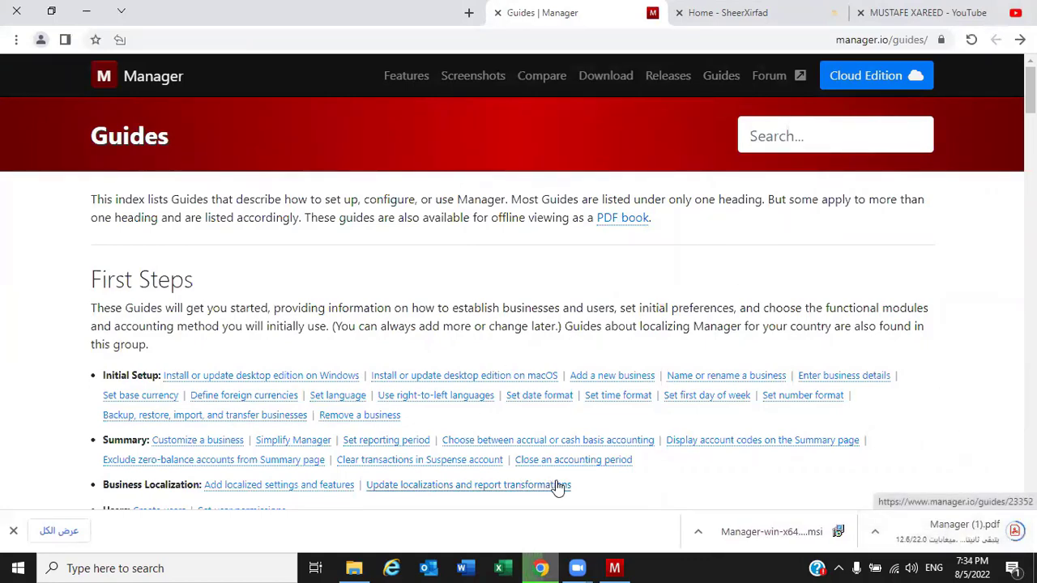
pyautogui.scroll(-2, 326, 324)
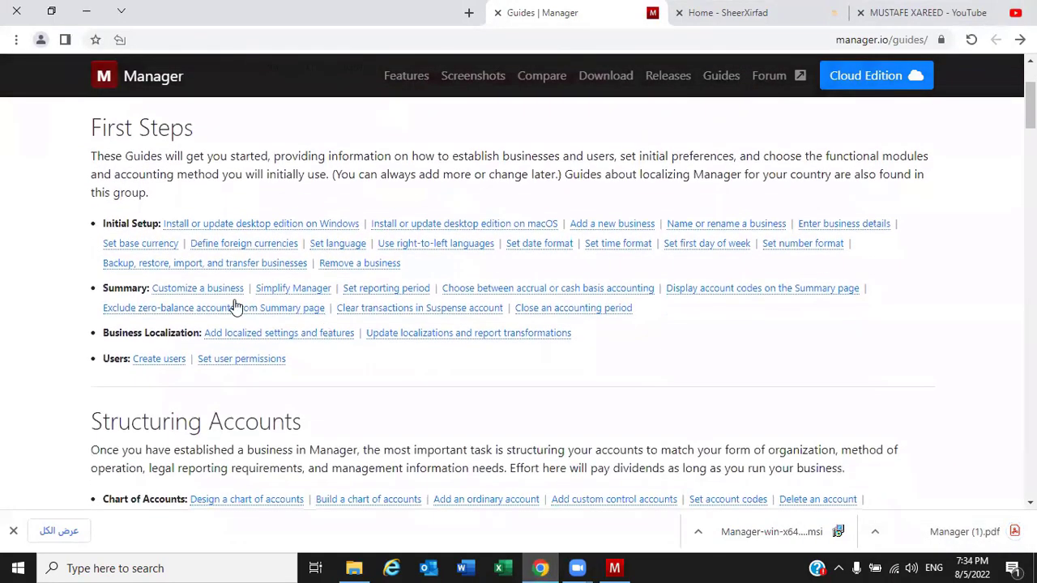
pyautogui.scroll(2, 142, 307)
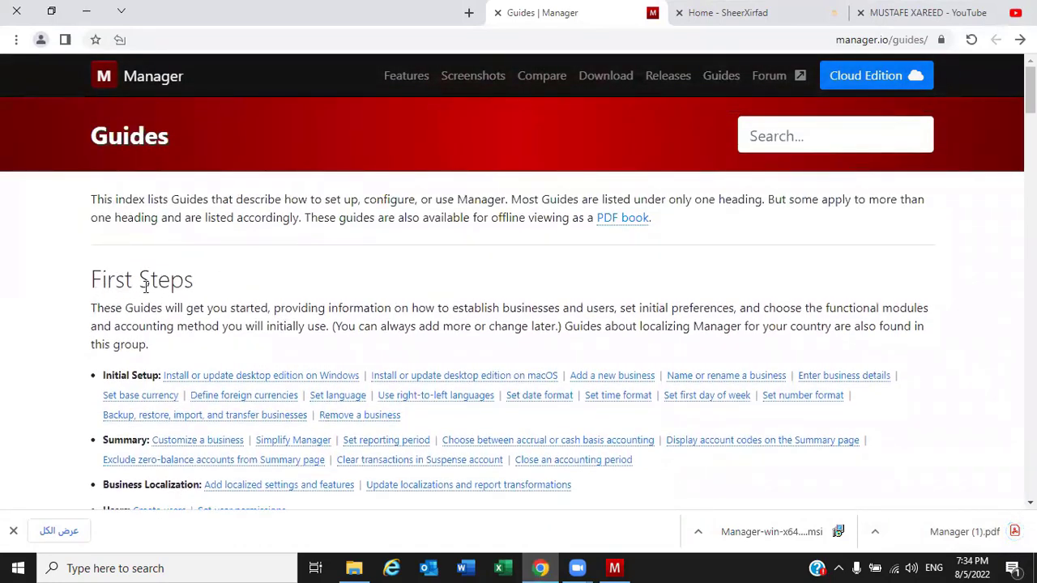
pyautogui.scroll(-1, 126, 279)
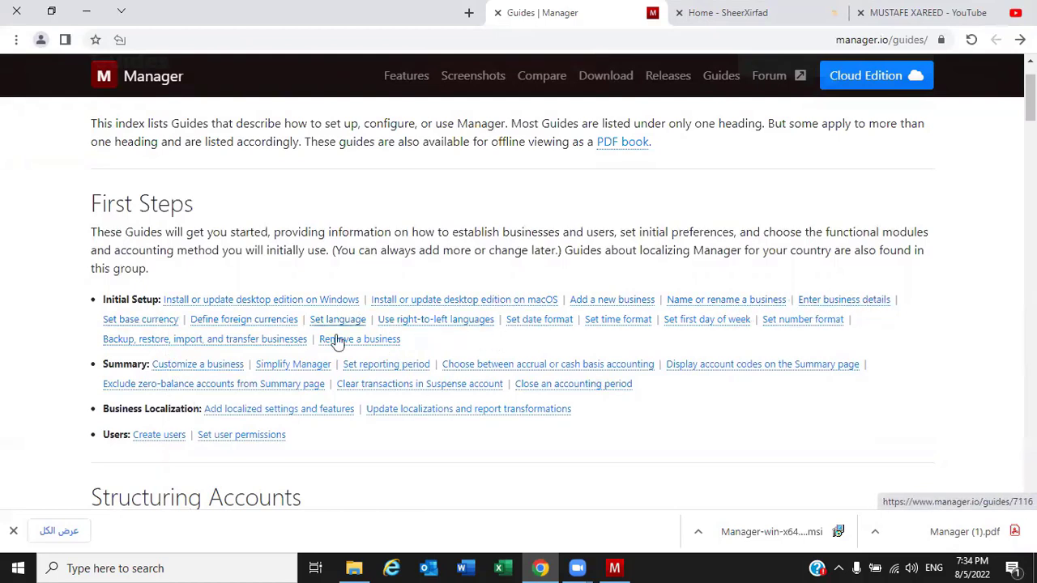
pyautogui.scroll(-2, 324, 341)
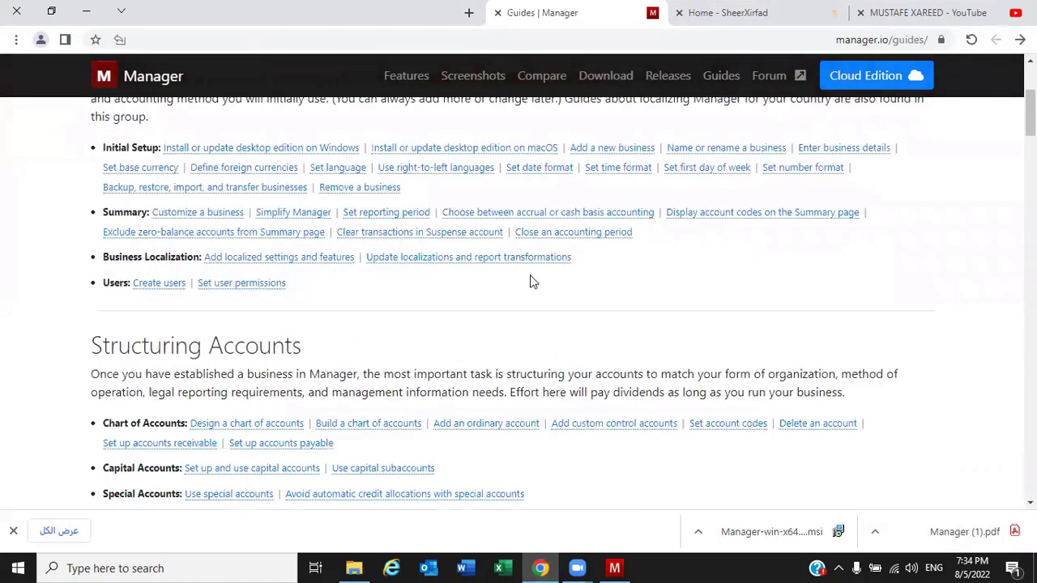
pyautogui.scroll(-2, 567, 307)
pyautogui.scroll(-1, 648, 336)
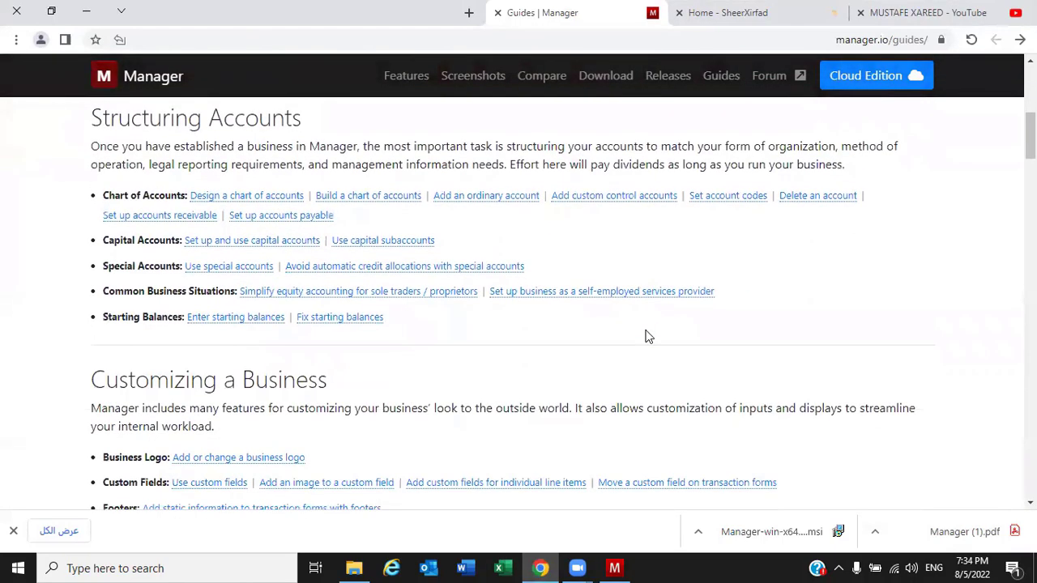
pyautogui.scroll(1, 365, 257)
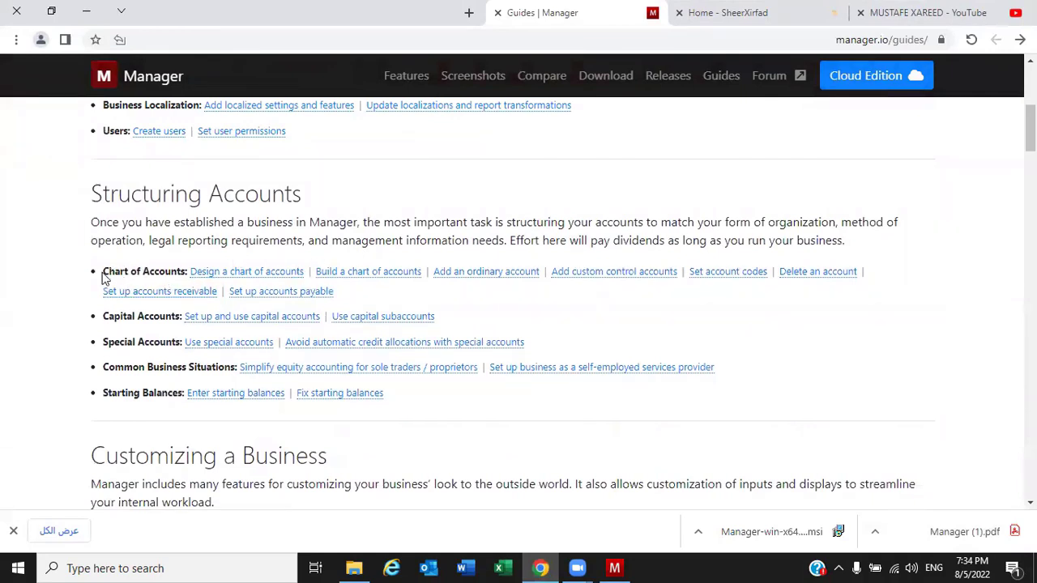
pyautogui.click(956, 536)
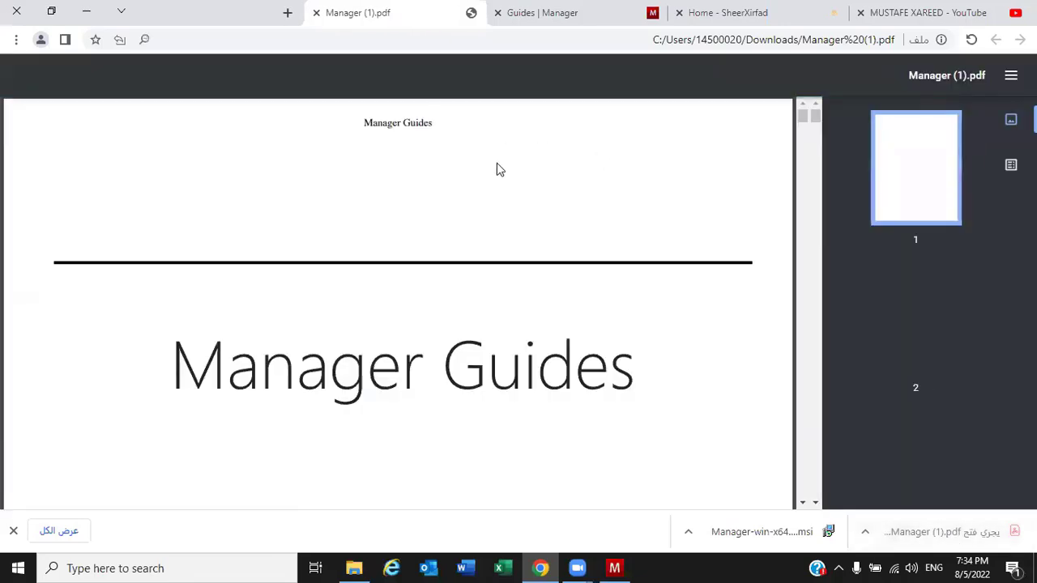
# Page through the Manager Guides PDF to its page-7 installation steps, then return to the manager.io home page
pyautogui.scroll(-4, 482, 280)
pyautogui.scroll(4, 484, 281)
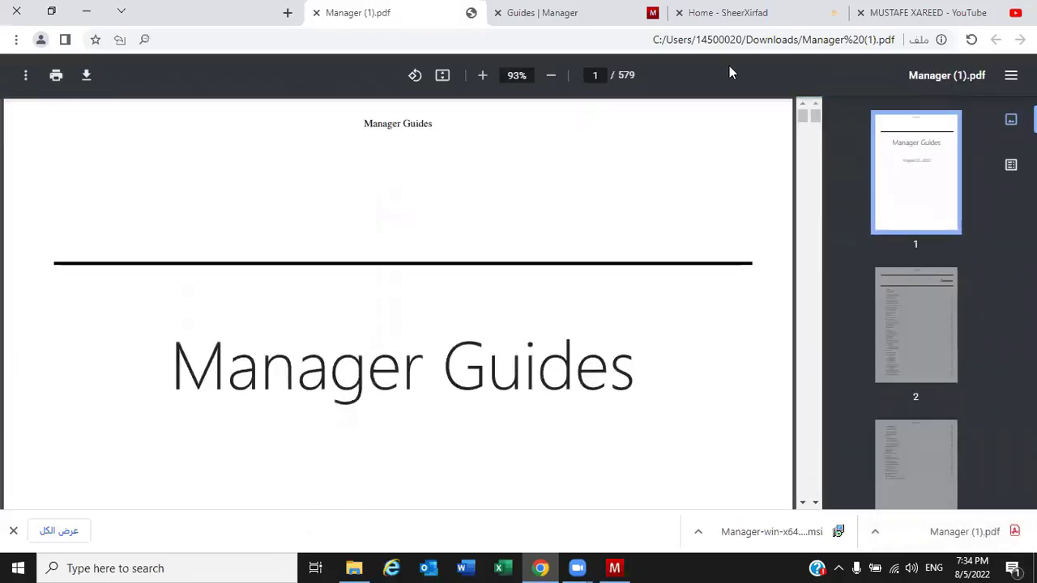
pyautogui.scroll(-10, 566, 233)
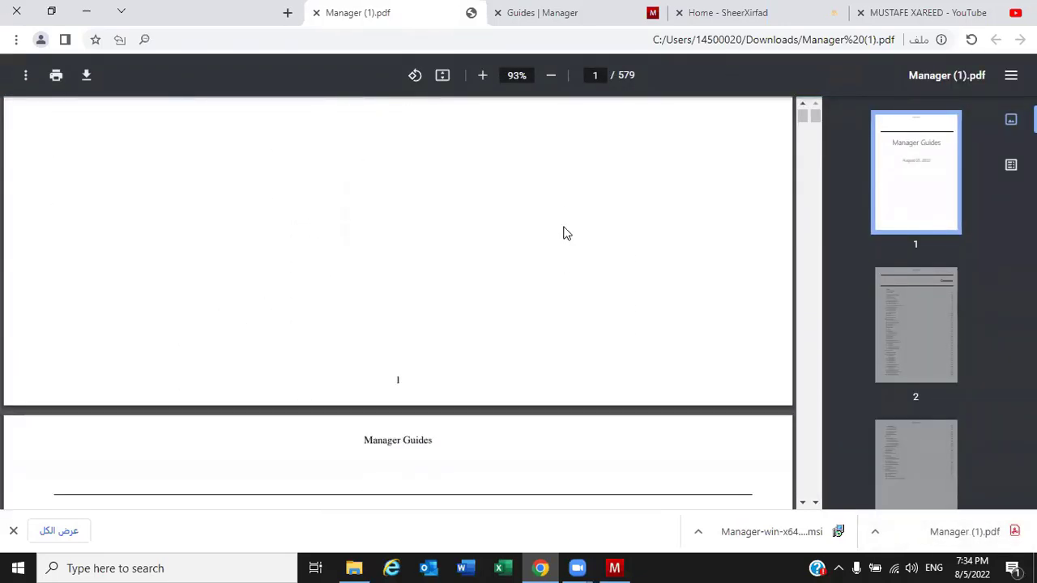
pyautogui.scroll(-15, 566, 233)
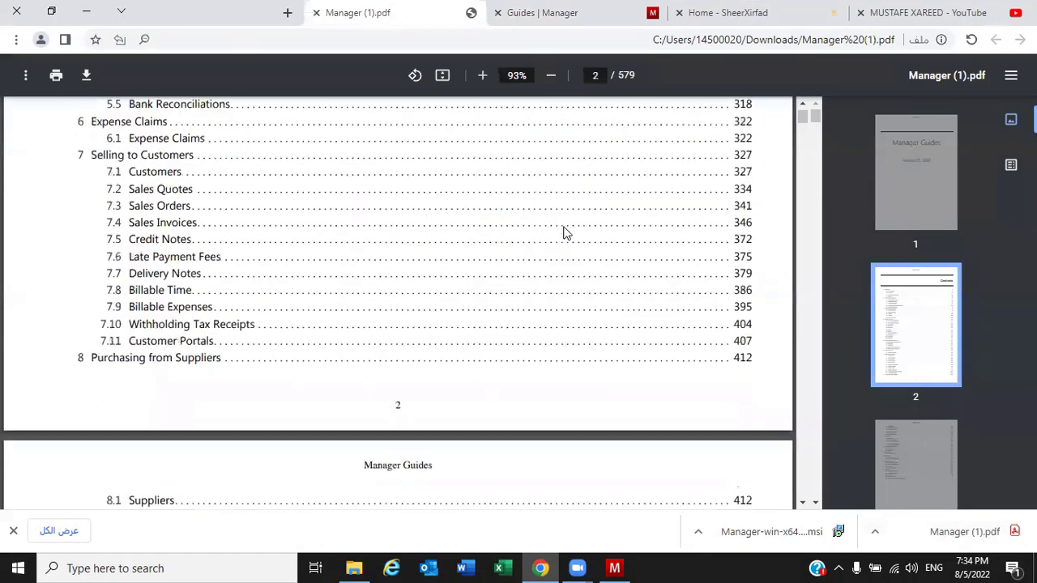
pyautogui.scroll(-3, 567, 233)
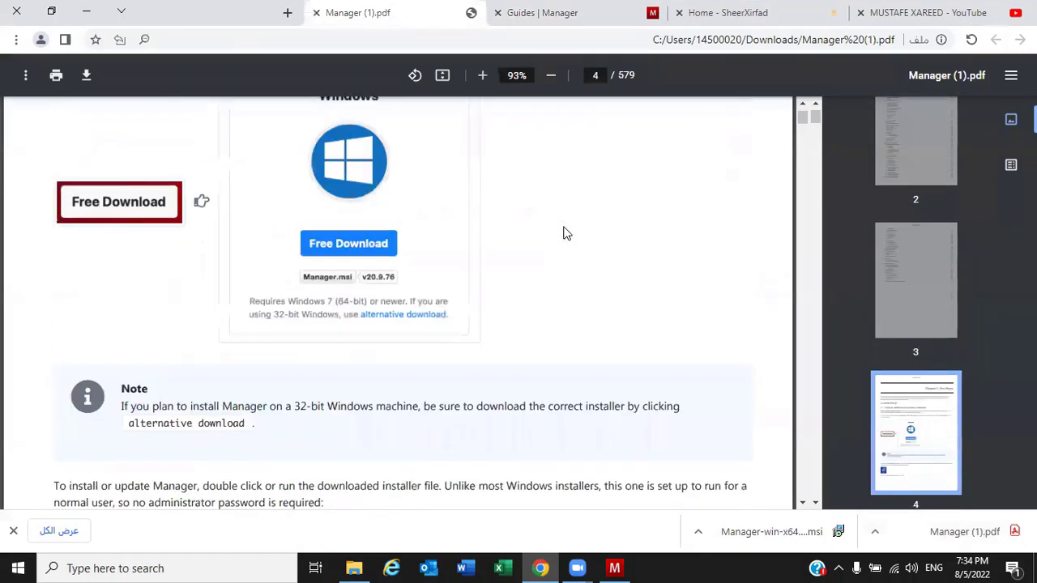
pyautogui.scroll(-8, 566, 234)
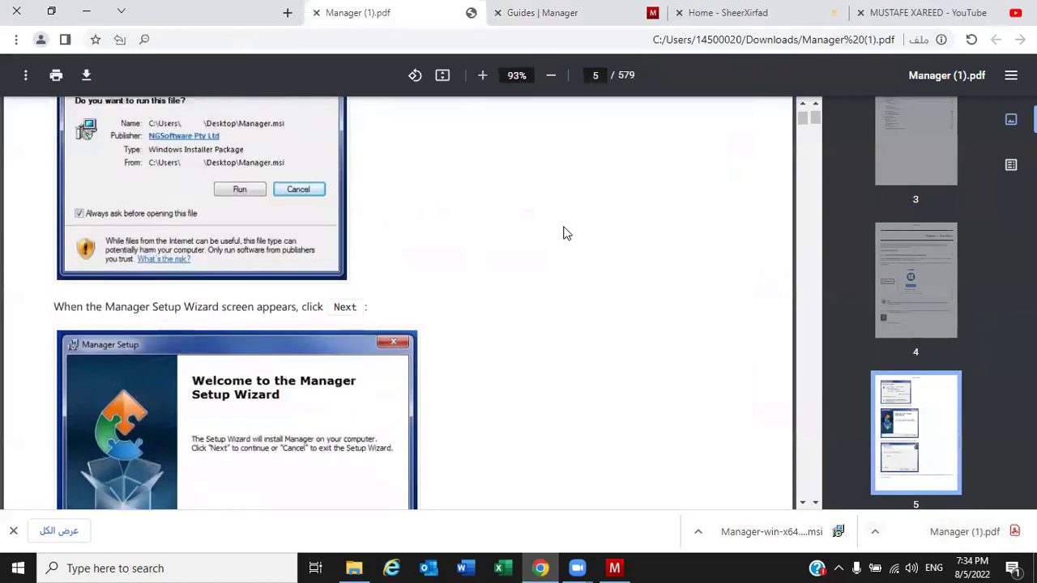
pyautogui.scroll(4, 567, 234)
pyautogui.scroll(-10, 567, 233)
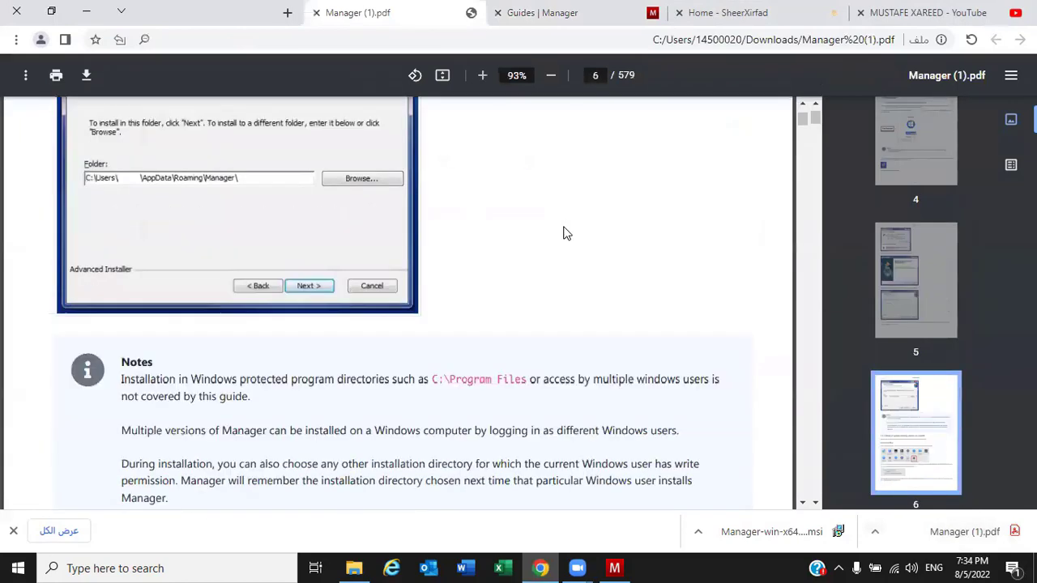
pyautogui.scroll(-12, 567, 233)
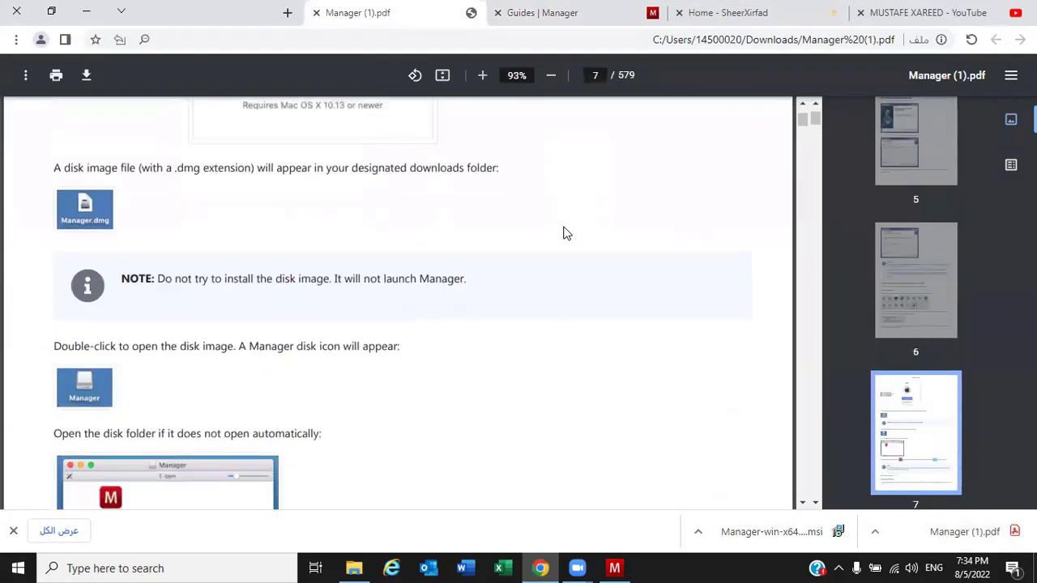
pyautogui.click(577, 10)
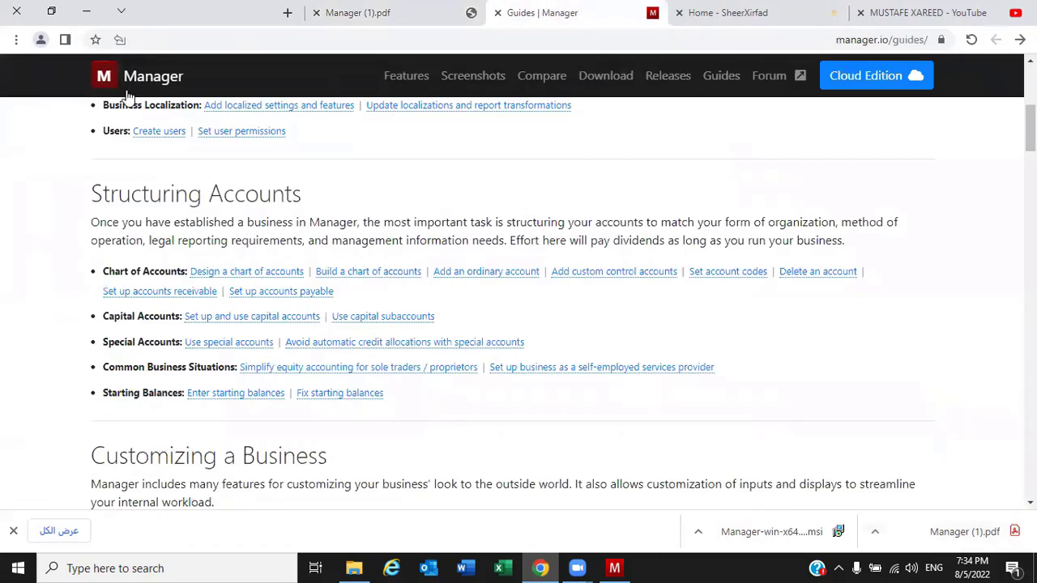
pyautogui.click(103, 84)
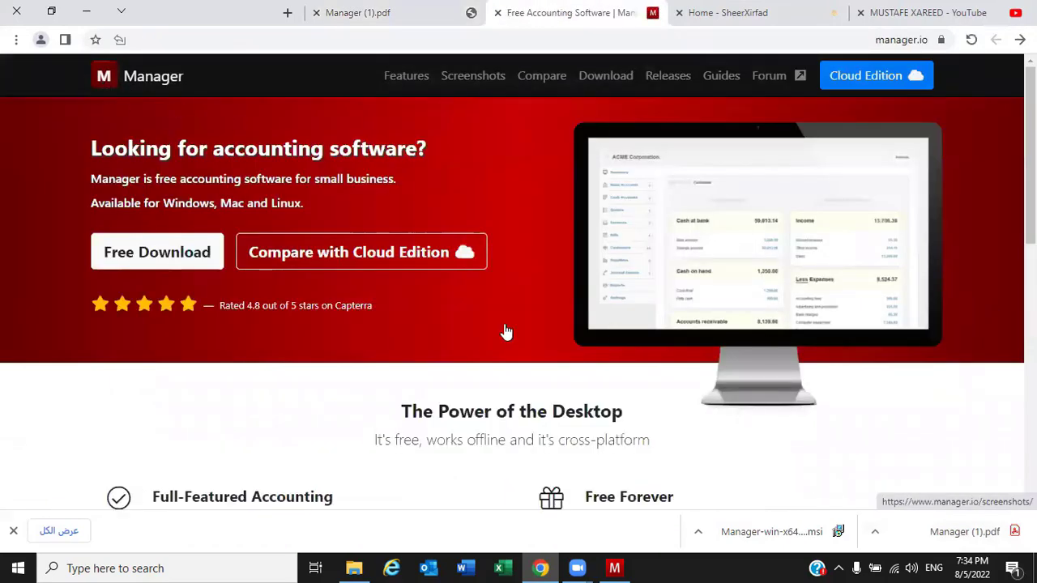